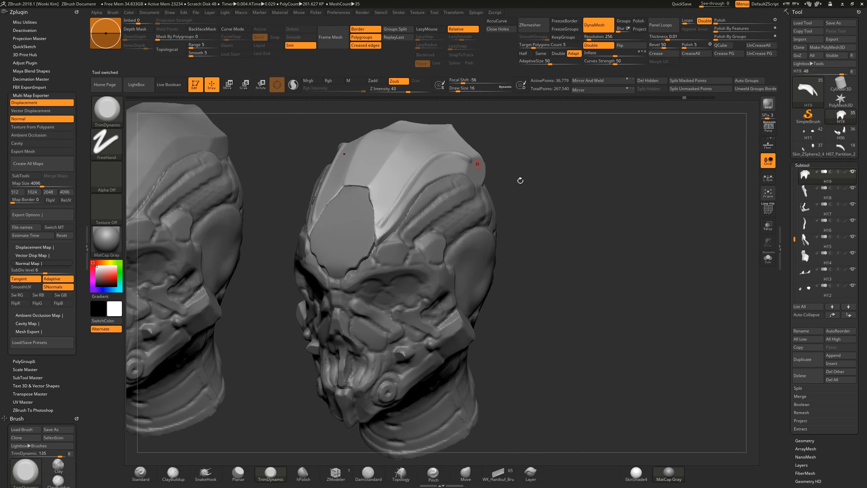
Undo the last two changes to the H19 head sculpt and check the forehead opening from both sides
key("ctrl+z")
key("ctrl+z")
left_click_drag(548, 223, 452, 211)
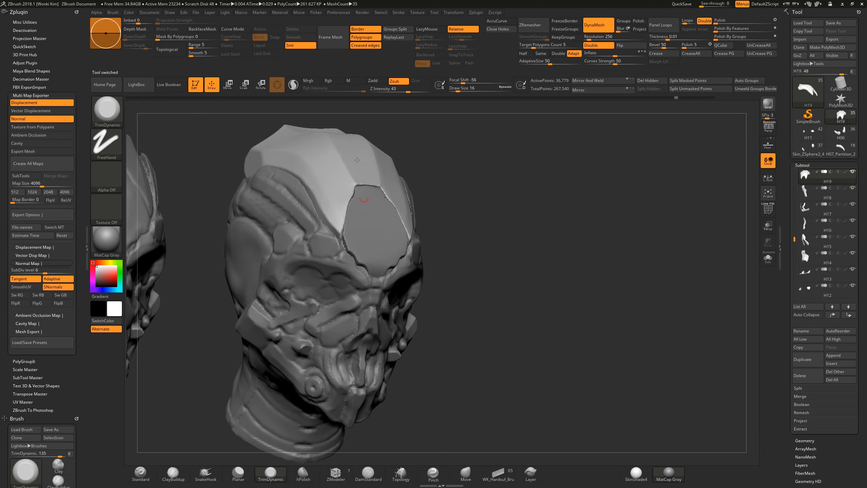
mouse_move(484, 273)
left_mouse_down()
mouse_move(570, 248)
mouse_move(552, 242)
mouse_move(575, 261)
mouse_move(530, 253)
mouse_move(525, 263)
mouse_move(561, 272)
mouse_move(580, 253)
left_mouse_up()
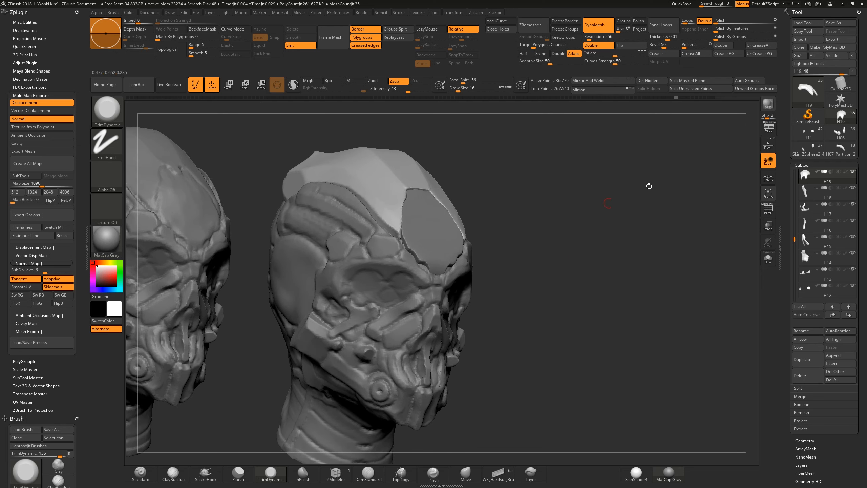
Bring up the H11 version of the head, then the low-poly Skin_ZSphere2_4 version, and frame it in view
left_click(813, 137)
left_click_drag(548, 265, 560, 243)
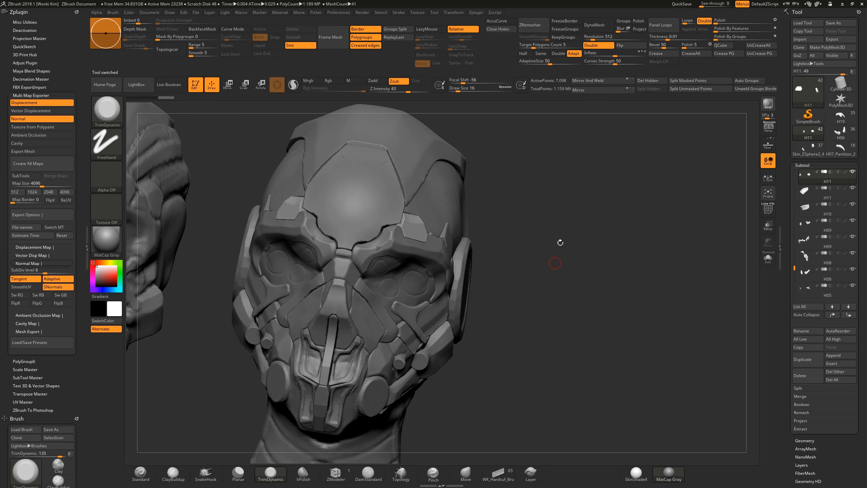
left_click(838, 134)
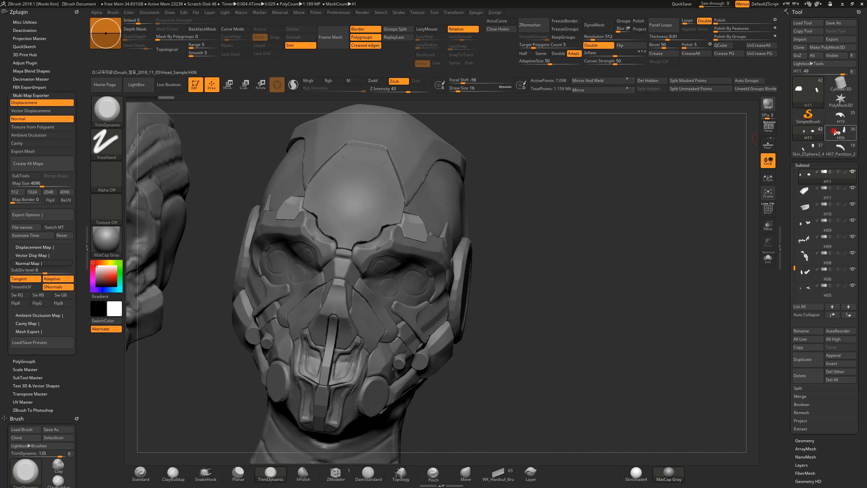
left_click(811, 151)
left_click_drag(566, 260, 610, 268)
left_click_drag(609, 268, 586, 268)
key("f")
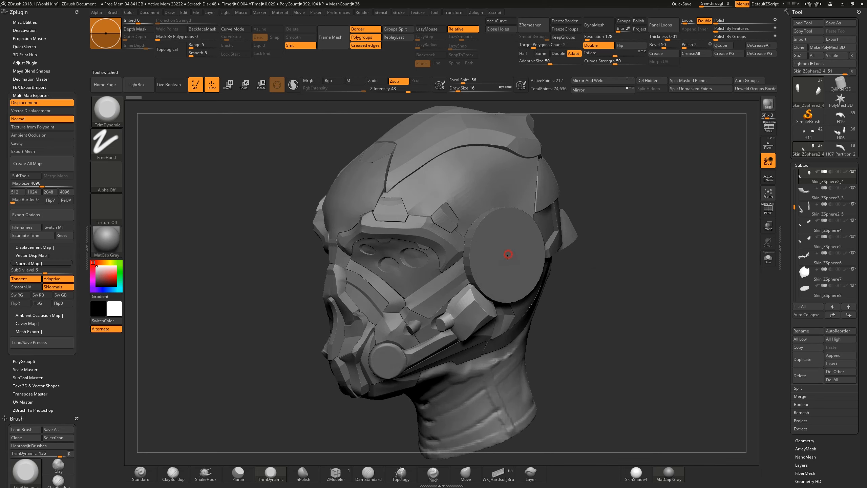
Examine the ear disc, round cheek disc and cheek connector by making each subtool active in turn
left_click(507, 254, "alt")
left_click(386, 361, "alt")
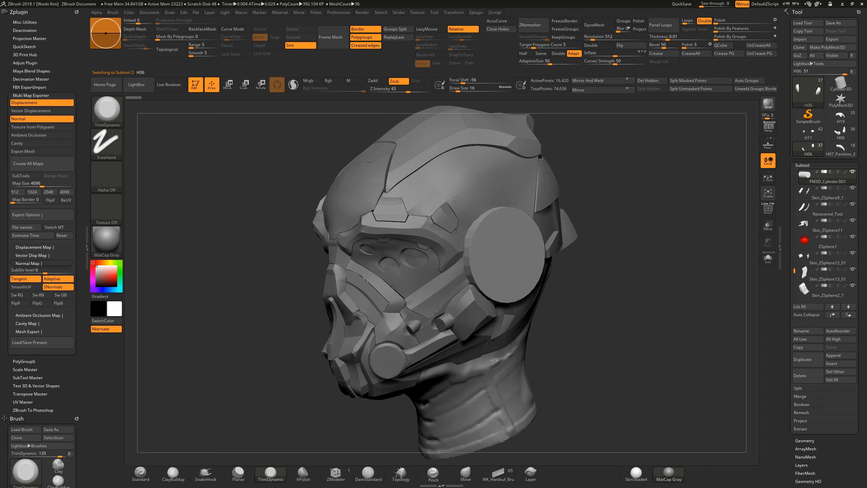
left_click(494, 273, "alt")
left_click(383, 357, "alt")
left_click_drag(596, 326, 668, 327)
left_click_drag(567, 305, 478, 308)
left_click_drag(567, 377, 515, 353, "alt")
left_click(448, 370, "alt")
Show the polyframe and examine the topology of the low-poly cheek connector and neighbouring cheek pieces
left_click_drag(594, 354, 504, 304)
key("shift+f")
left_click_drag(540, 349, 576, 360)
key("shift+f")
left_click_drag(574, 329, 523, 274)
left_click_drag(577, 268, 580, 320)
key("shift+f")
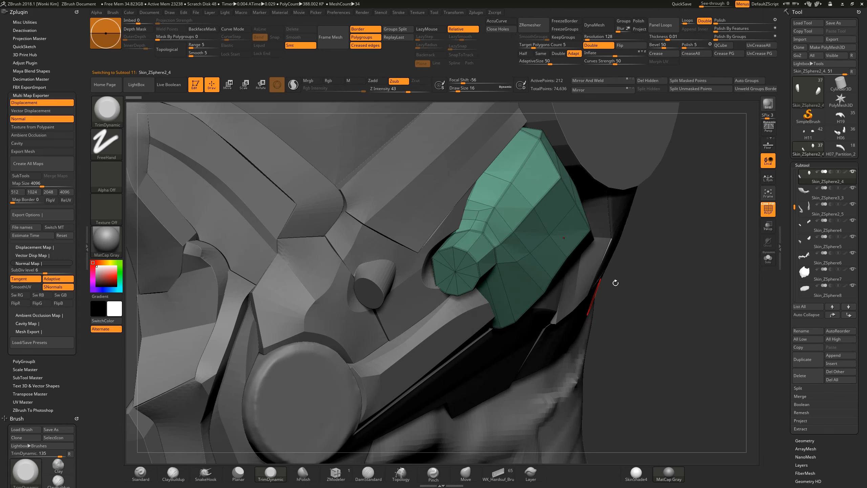
key("f")
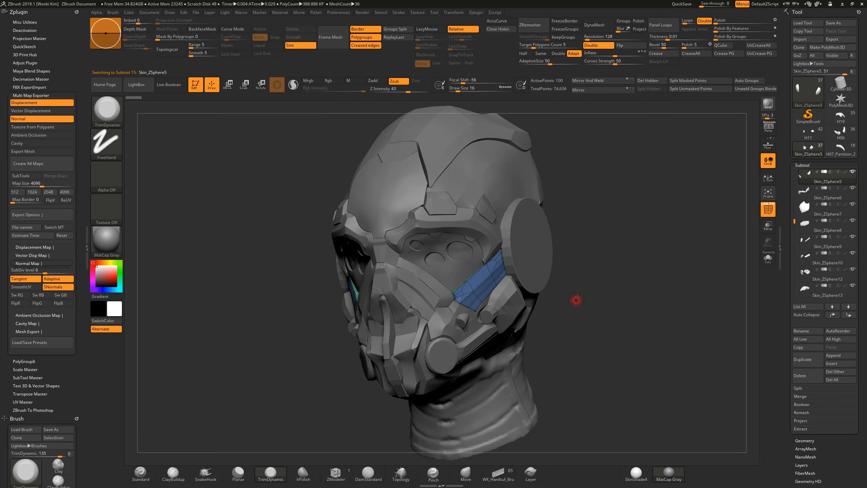
Examine the topology of the cheek strip, eye socket, brow plate and side skull plates, activating each in turn
left_click_drag(574, 300, 447, 275)
left_click(438, 286, "alt")
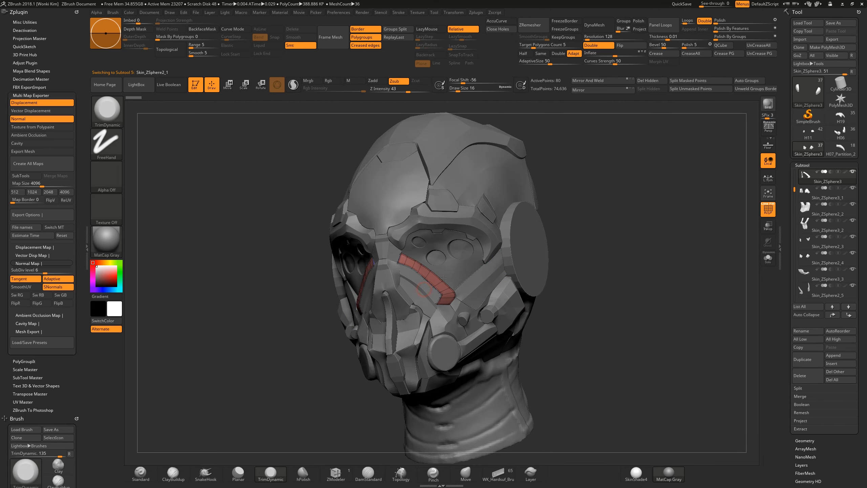
left_click(456, 240, "alt")
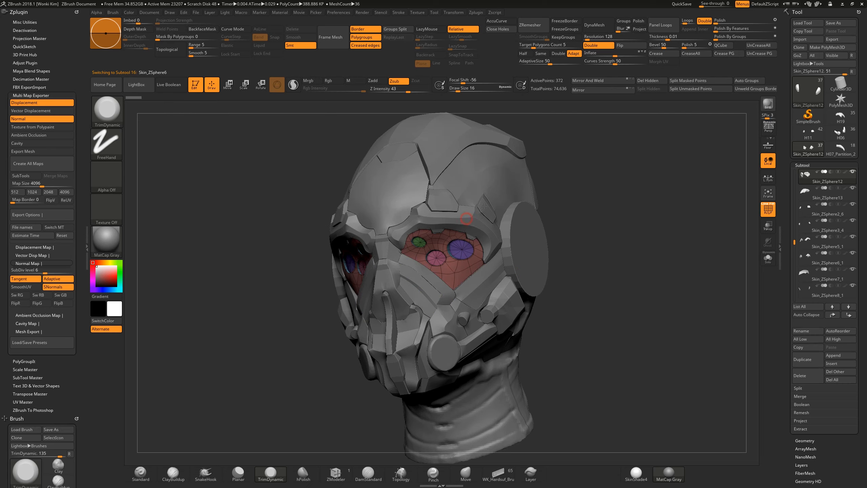
left_click(465, 220, "alt")
left_click(457, 205, "alt")
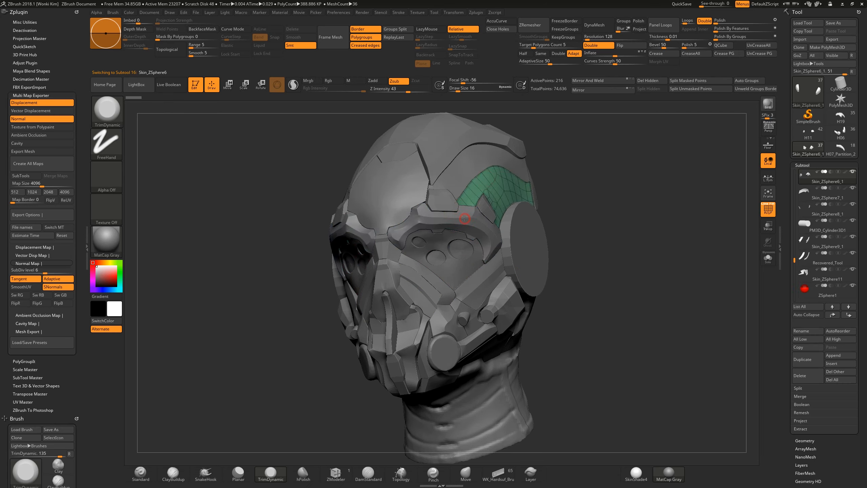
left_click(456, 207, "alt")
left_click(445, 200, "alt")
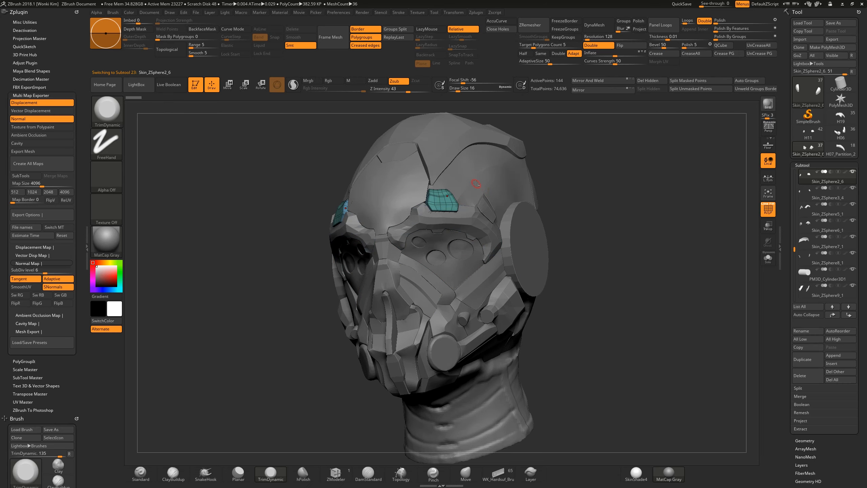
left_click(473, 157, "alt")
key("shift")
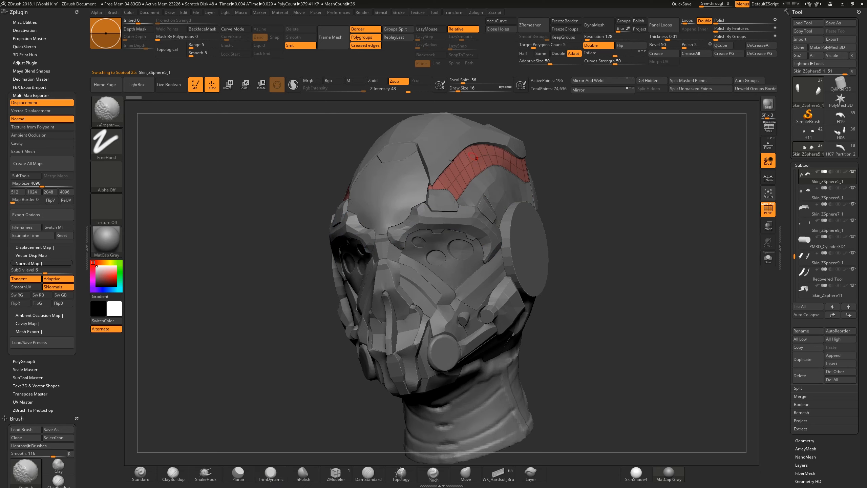
Activate the crown plate Skin_ZSphere13 and examine its polygon flow along the lower edge and over the top
left_click(432, 150, "alt")
left_click_drag(573, 164, 486, 191)
mouse_move(467, 159)
left_mouse_down("alt")
mouse_move(483, 196)
mouse_move(473, 291)
left_mouse_up("alt")
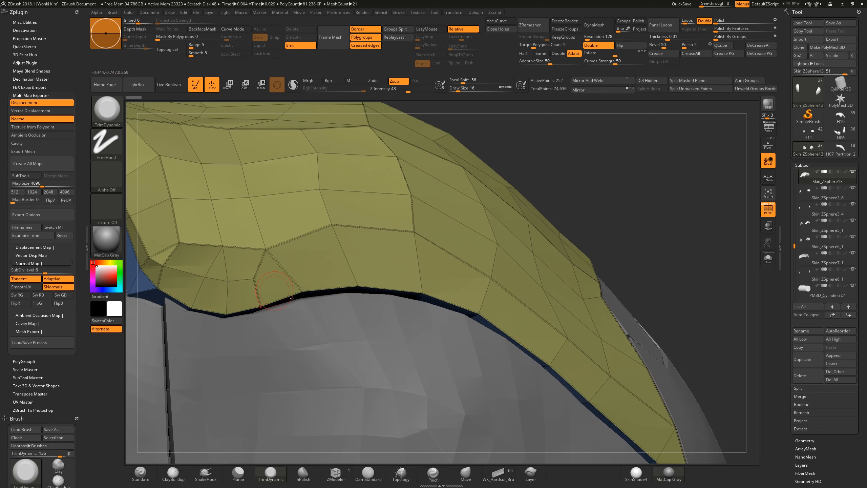
right_click_drag(289, 298, 378, 293)
left_click_drag(632, 194, 601, 184)
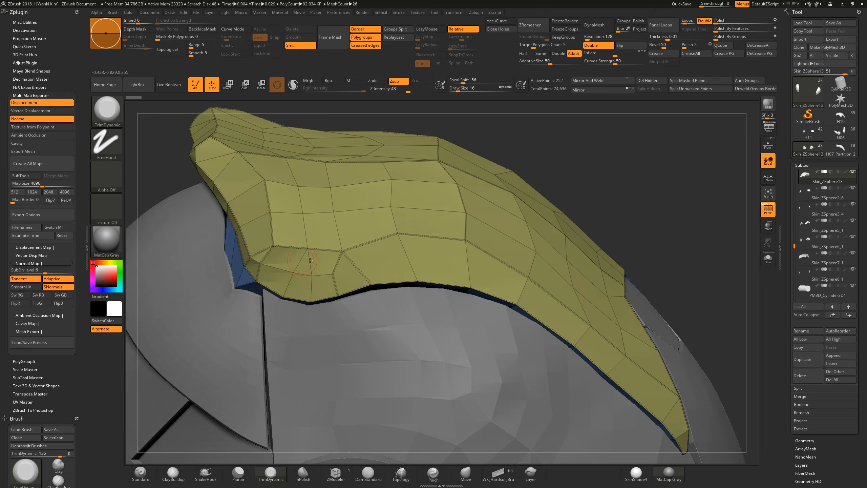
left_click_drag(616, 195, 685, 150)
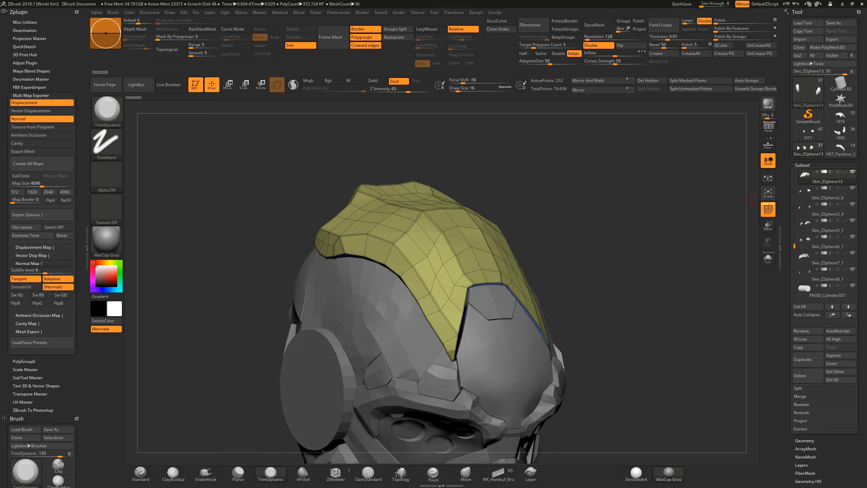
Switch back to the detailed H06 head tool and turn off the polyframe display
left_click(841, 133)
mouse_move(612, 288)
left_mouse_down()
mouse_move(596, 295)
mouse_move(610, 248)
mouse_move(618, 290)
left_mouse_up()
key("shift+f")
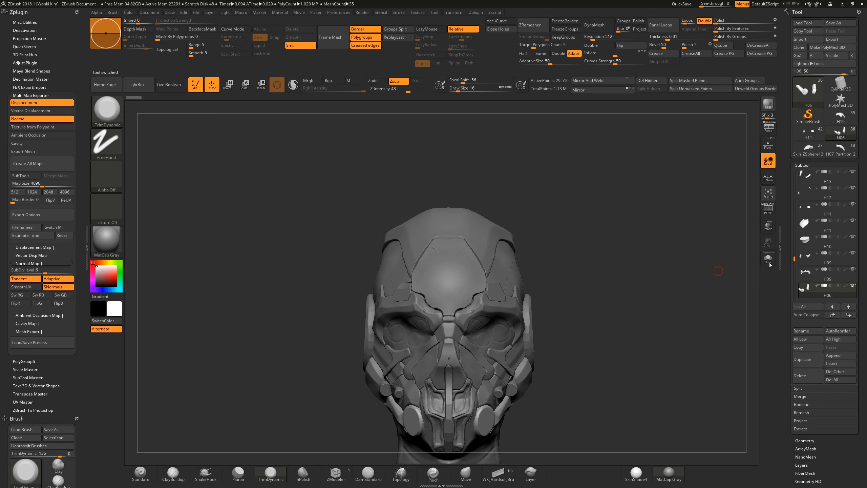
Make the inactive head parts transparent and delete the ZSphere1 subtool at the end of the subtool list
left_click_drag(796, 259, 795, 274)
left_click(811, 290)
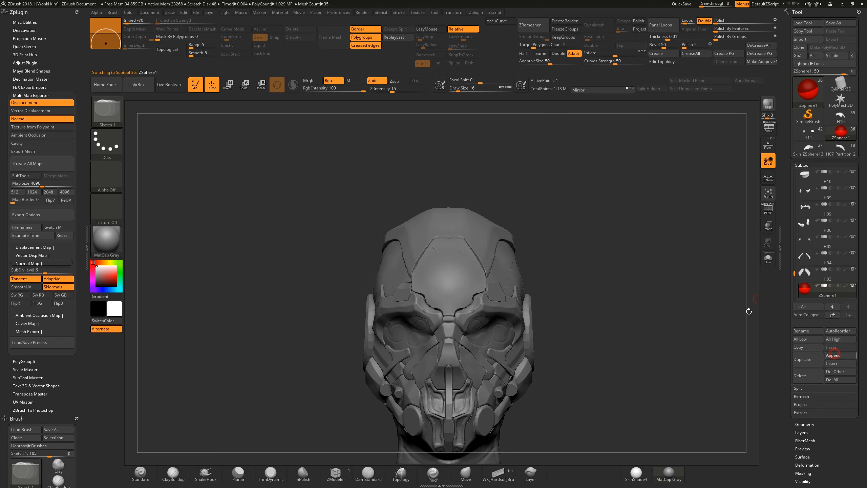
left_click(840, 356)
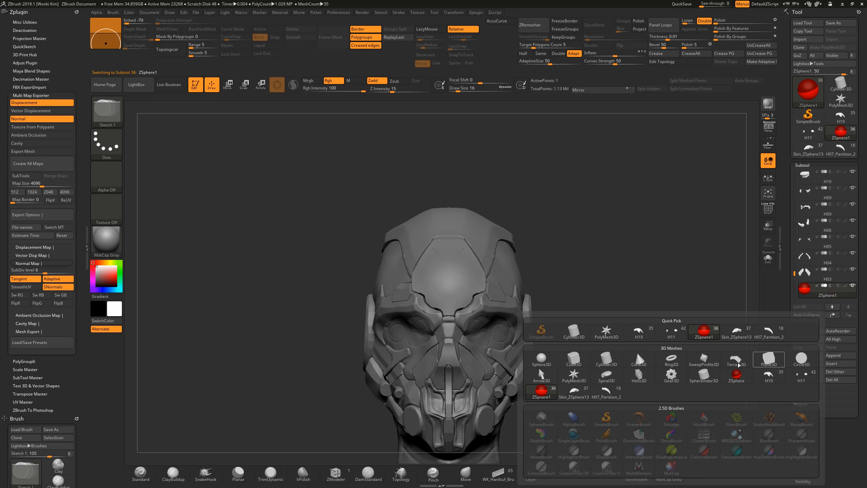
left_click_drag(617, 316, 755, 273)
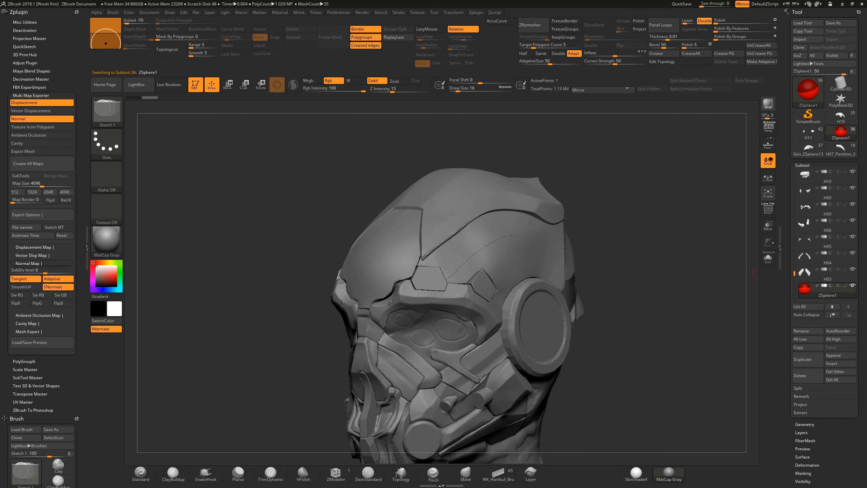
left_click_drag(641, 314, 683, 298)
left_click(824, 296)
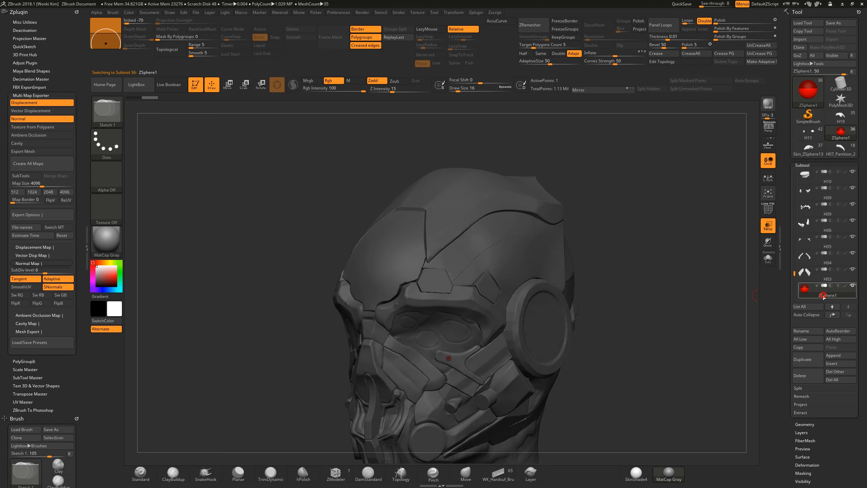
left_click(800, 375)
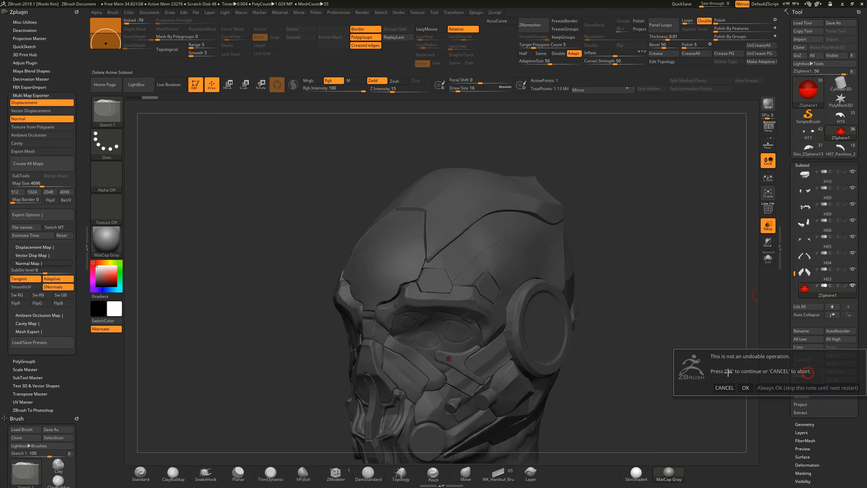
left_click(744, 387)
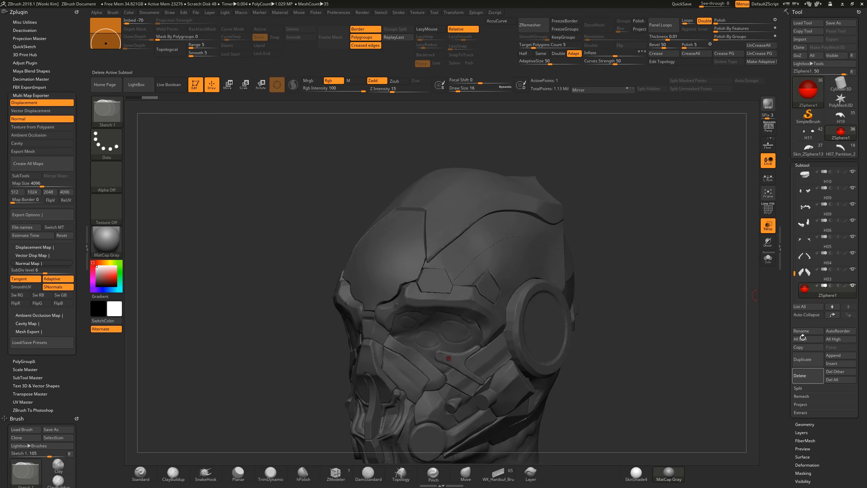
Append a new ZSphere to the head's subtools and make it the active subtool
left_click(837, 356)
left_click(736, 375)
left_click_drag(689, 333, 634, 330)
left_click(827, 295)
Scale the appended ZSphere down to a tiny size inside the head
left_click(245, 87)
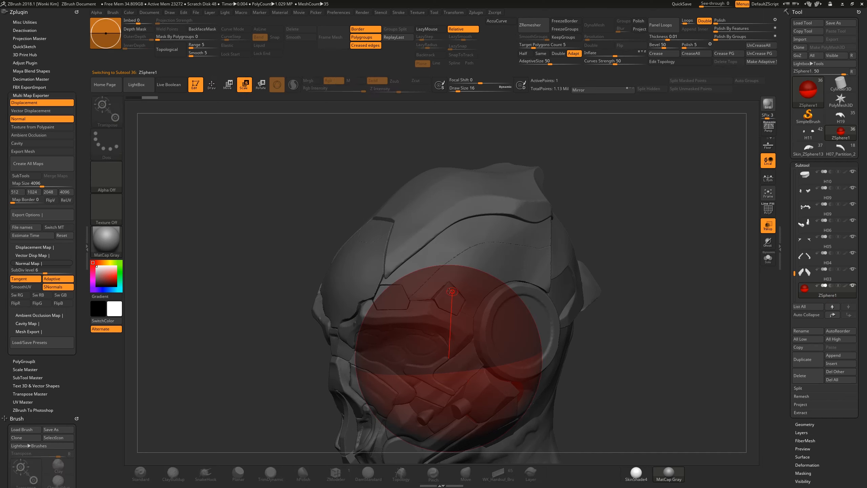
left_click_drag(451, 302, 417, 206)
left_click_drag(436, 317, 435, 335)
left_click_drag(438, 283, 441, 352)
left_click_drag(445, 323, 448, 357)
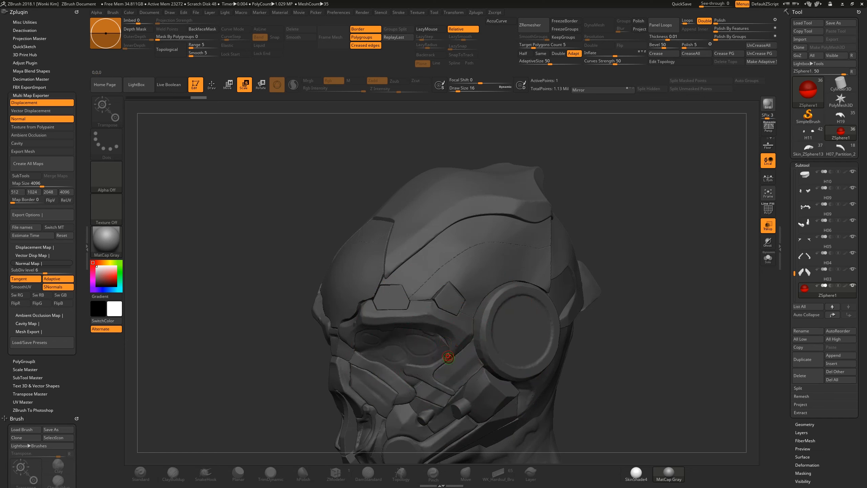
View the forehead plate H11 alone in Solo mode, look through the subtool list, and display the whole head again
left_click_drag(642, 255, 421, 264)
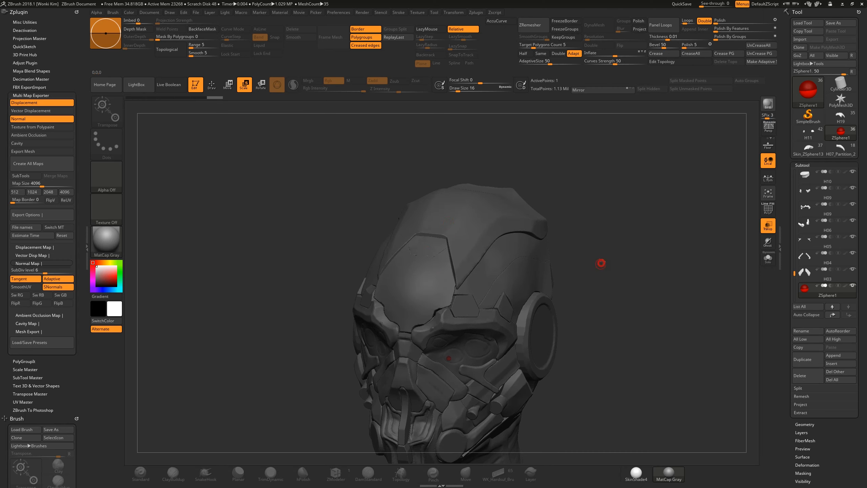
left_click_drag(601, 262, 613, 259)
left_click(439, 291)
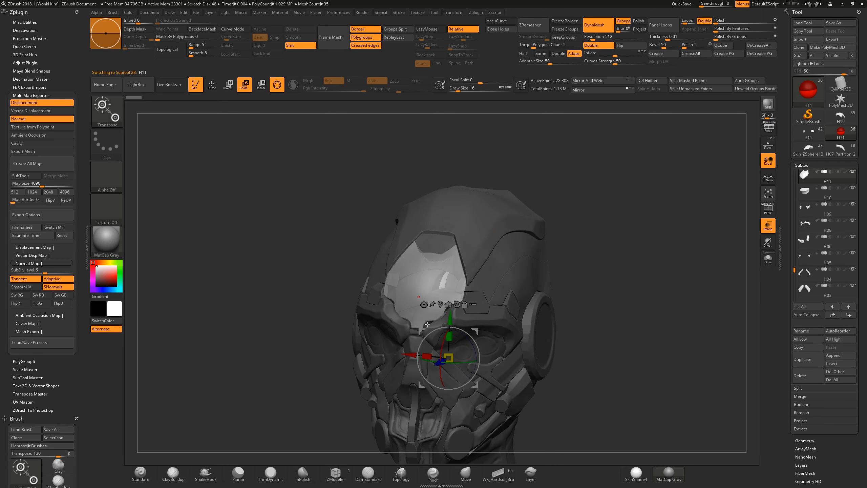
left_click(768, 260)
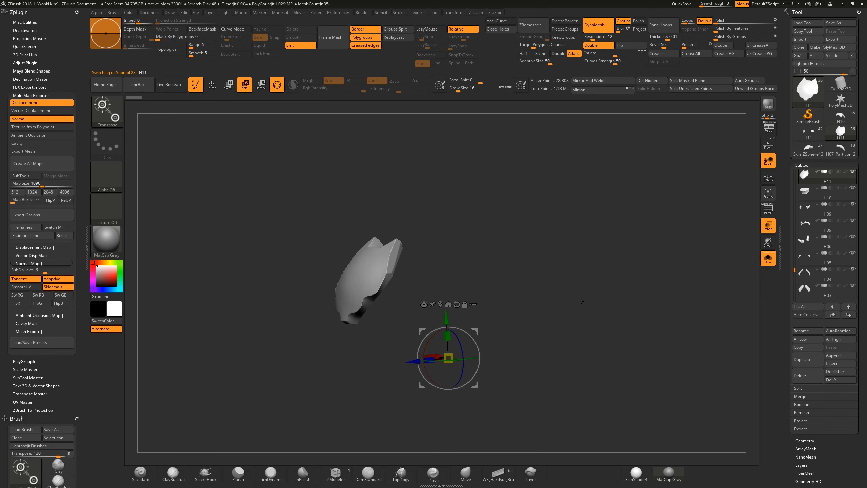
left_click_drag(793, 270, 794, 278)
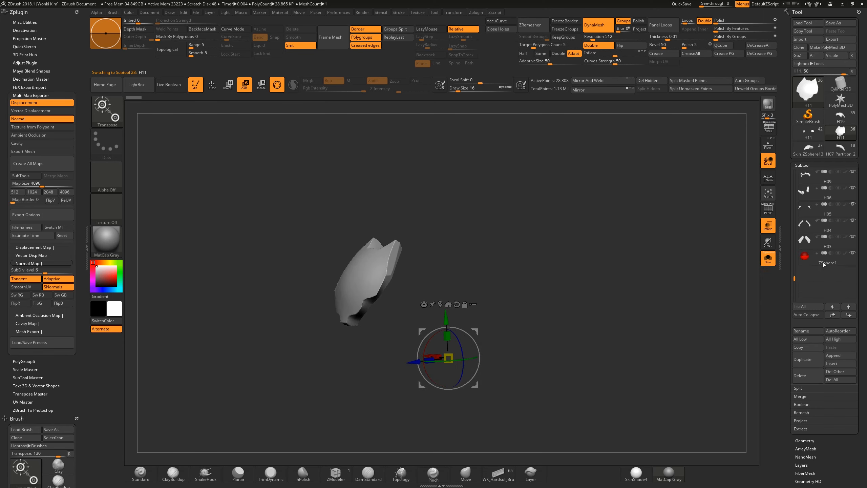
left_click_drag(794, 279, 781, 165)
left_click(768, 258)
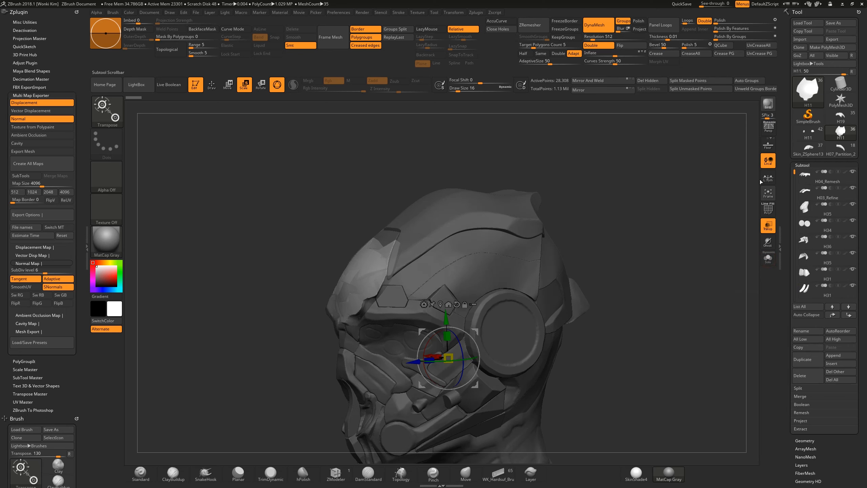
Return to Draw mode, activate the forehead plate H11 and hide all other subtools
left_click(419, 231, "alt")
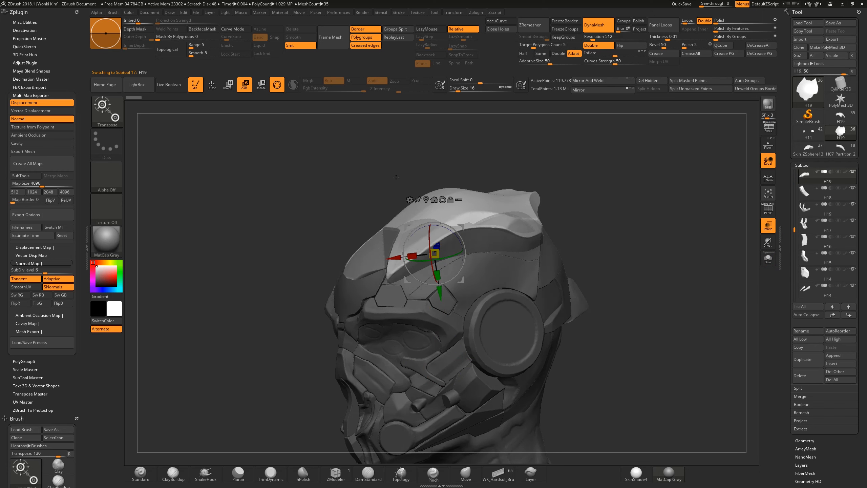
key("q")
left_click(358, 270, "alt")
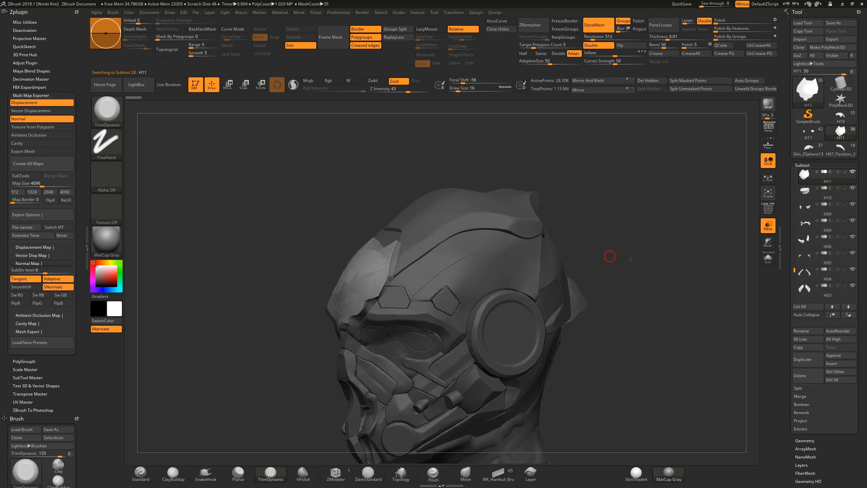
left_click_drag(611, 256, 638, 250)
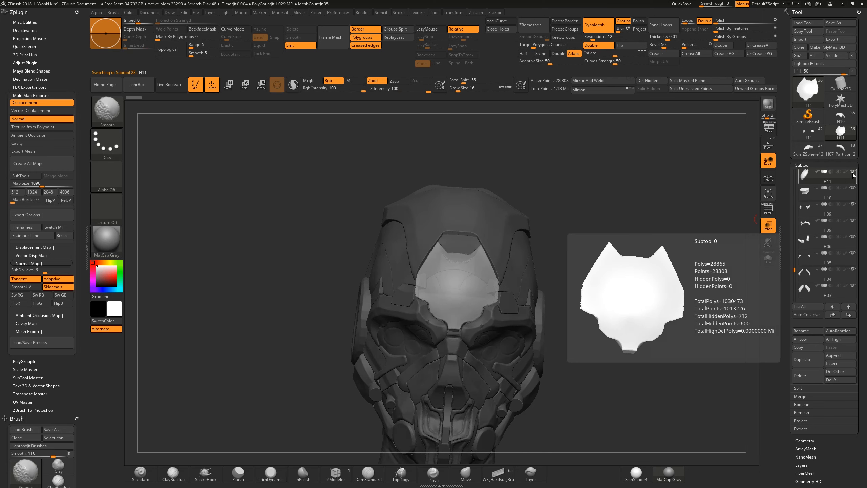
left_click(852, 172, "shift")
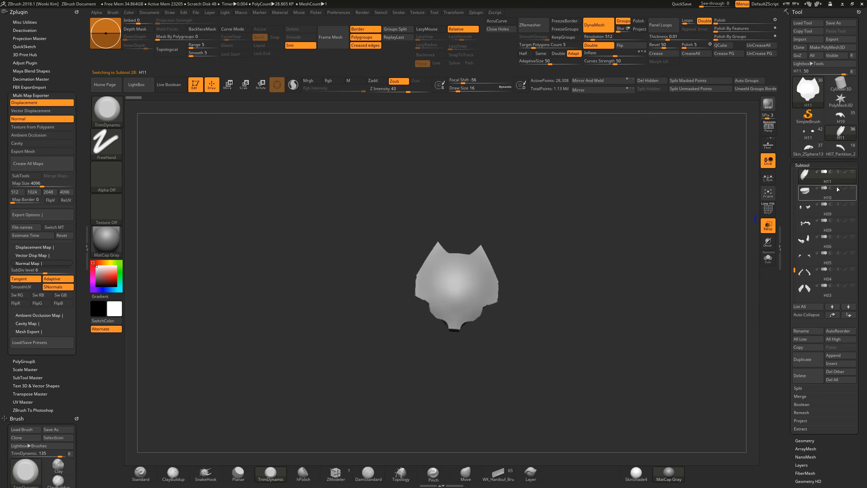
scroll(799, 271, "down", 4)
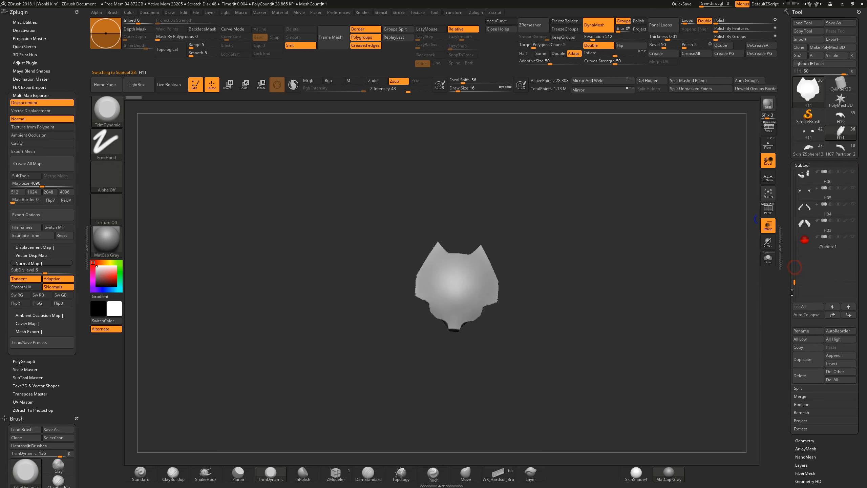
Activate the ZSphere1 subtool and turn on Edit Topology for it
left_click(835, 247)
left_click_drag(570, 284, 565, 285)
left_click_drag(786, 259, 784, 175)
left_click(779, 379)
left_click_drag(783, 363, 805, 362)
left_click(802, 353)
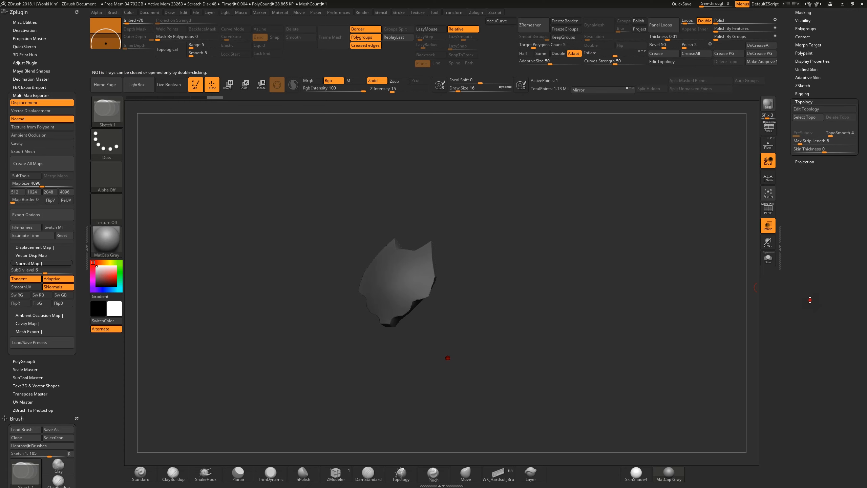
left_click_drag(804, 253, 805, 266)
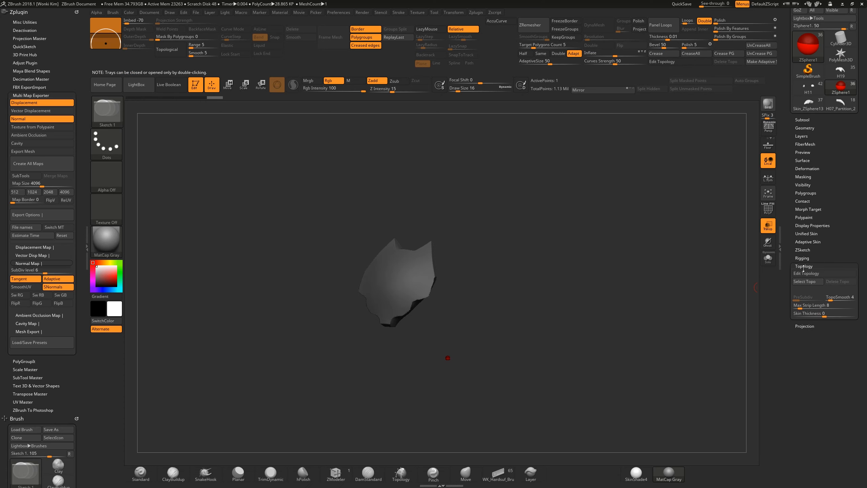
left_click(805, 273)
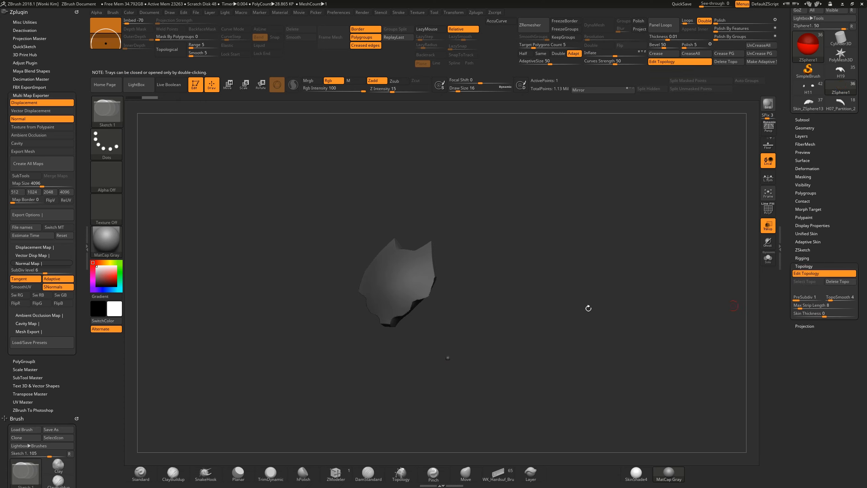
Try to move and scale the ZSphere beside the forehead plate while Edit Topology is on
left_click_drag(508, 295, 563, 298, "alt")
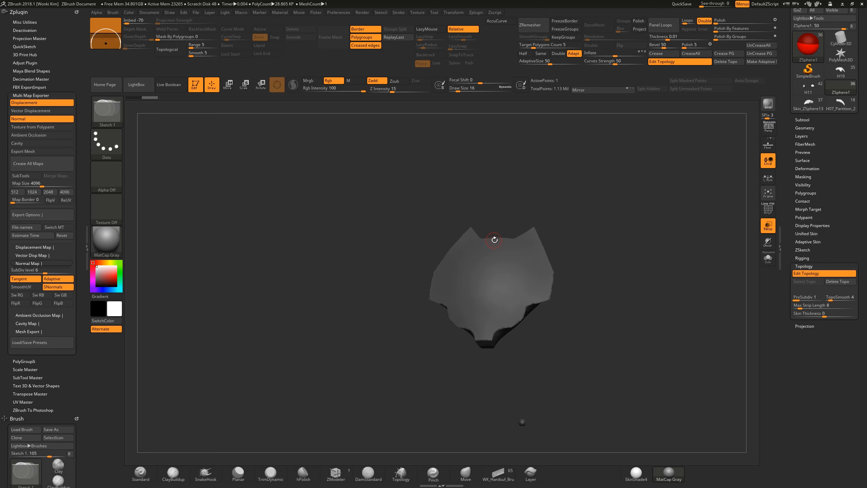
left_click_drag(572, 350, 527, 418)
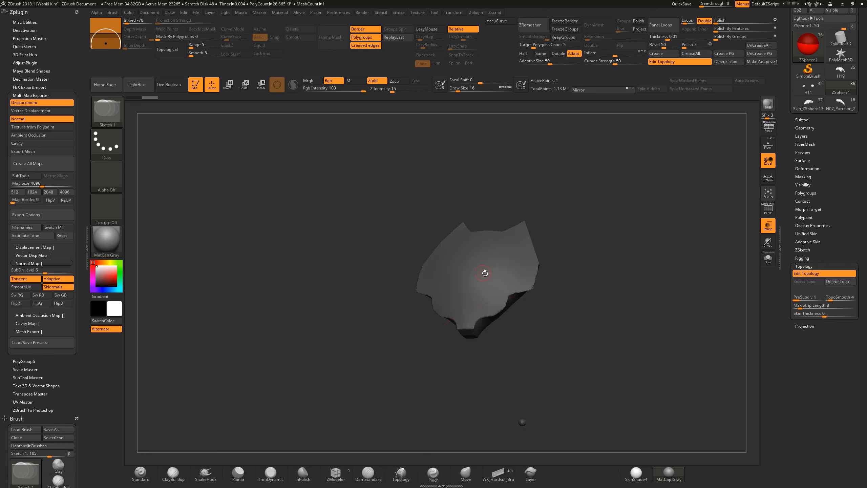
left_click_drag(575, 286, 576, 246)
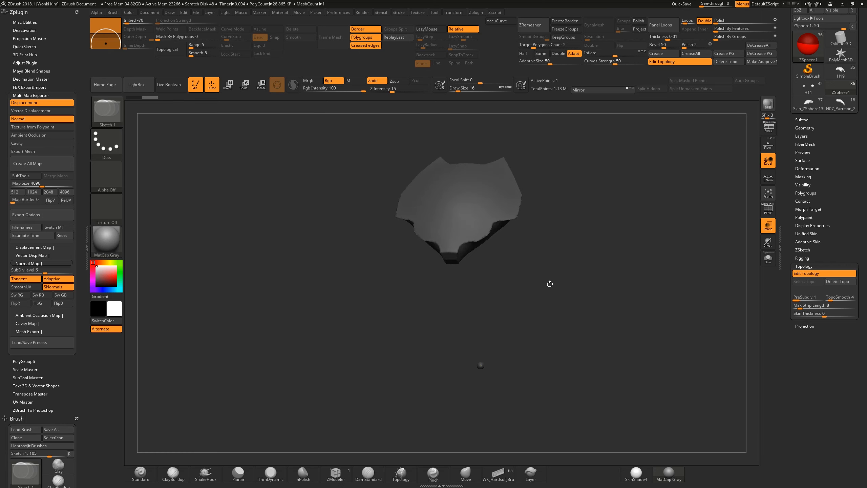
key("w")
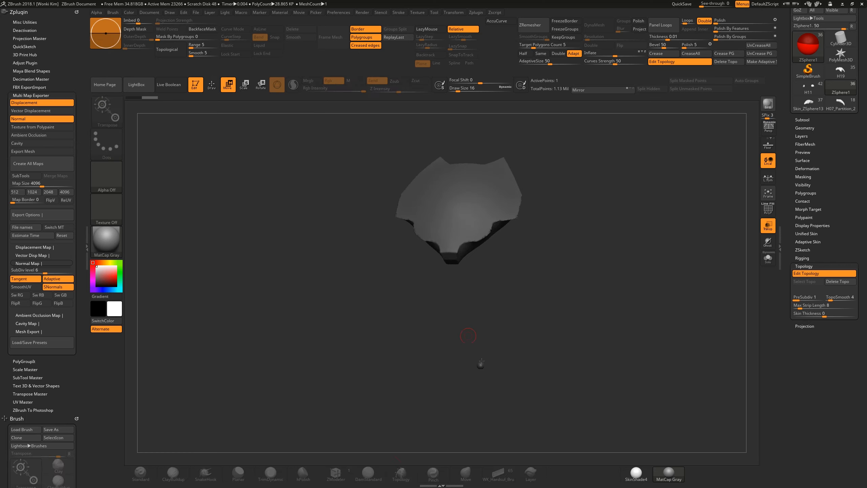
left_click_drag(662, 276, 561, 304, "shift")
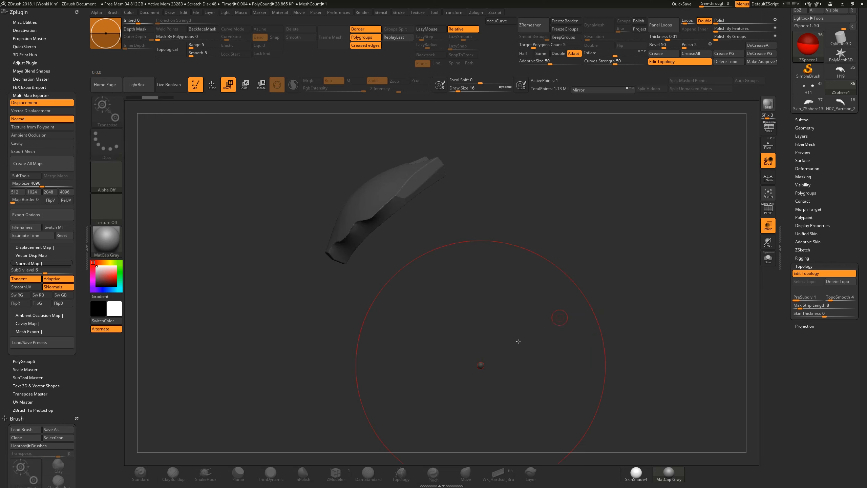
left_click_drag(611, 293, 580, 294)
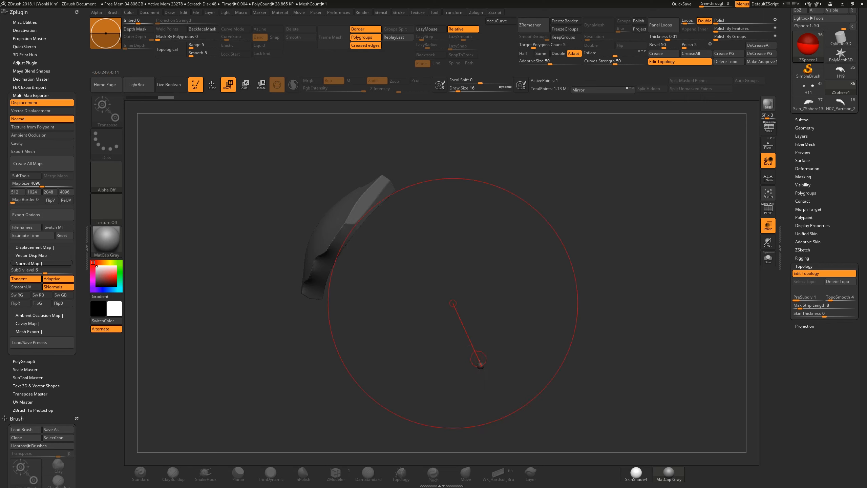
left_click_drag(473, 349, 444, 295)
left_click_drag(480, 338, 464, 336)
key("e")
left_click_drag(482, 367, 485, 328)
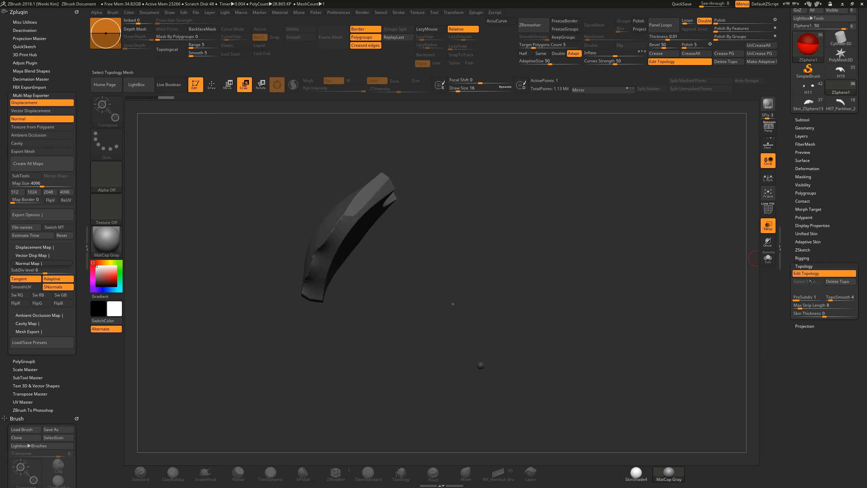
Turn off Edit Topology and move the ZSphere up onto the forehead plate
left_click(811, 273)
key("w")
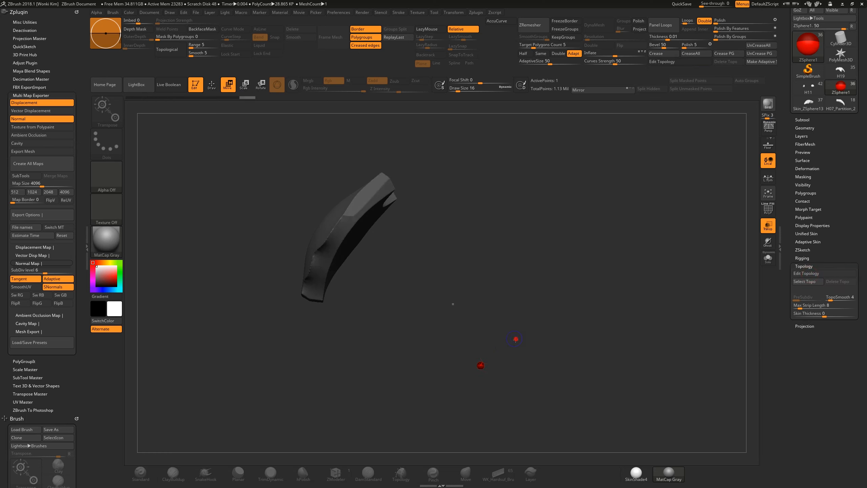
left_click_drag(515, 338, 476, 366)
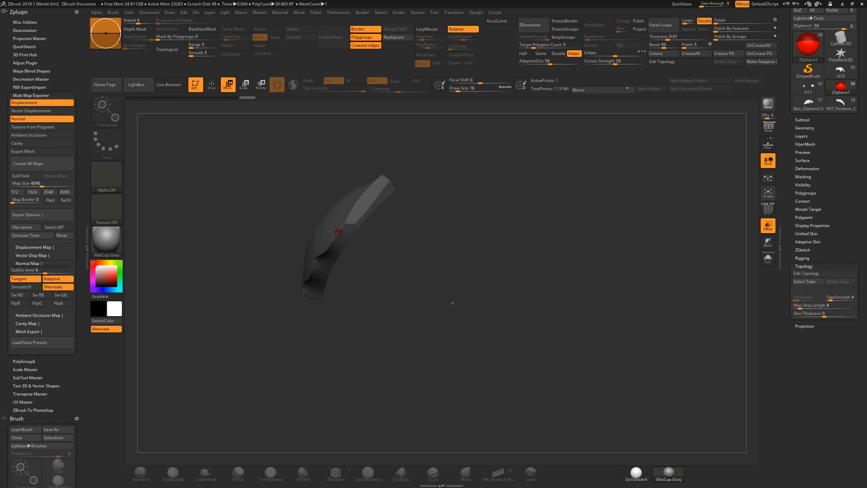
left_click_drag(387, 261, 460, 266)
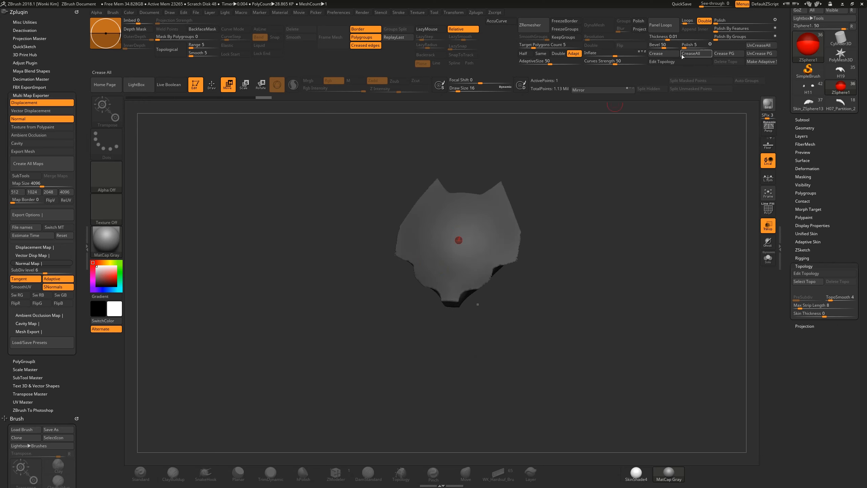
Return to Draw mode and turn Edit Topology back on for the moved ZSphere
key("q")
mouse_move(559, 287)
left_mouse_down()
mouse_move(503, 301)
mouse_move(548, 297)
left_mouse_up()
left_click(814, 274)
Try a first topology point on the forehead plate, turn on PolyFrame and undo the point
left_click_drag(615, 277, 552, 274)
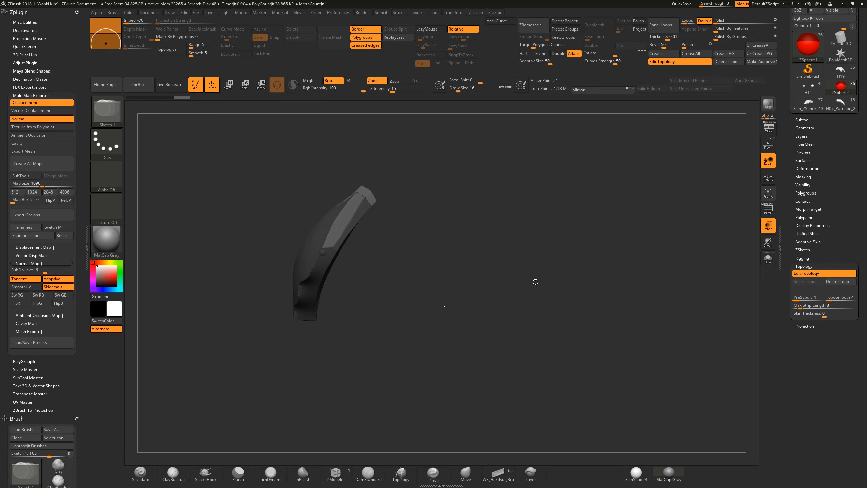
left_click_drag(496, 281, 550, 299, "alt")
mouse_move(425, 286)
left_mouse_down()
mouse_move(488, 284)
mouse_move(532, 260)
mouse_move(543, 272)
left_mouse_up()
left_click(433, 260)
key("shift+f")
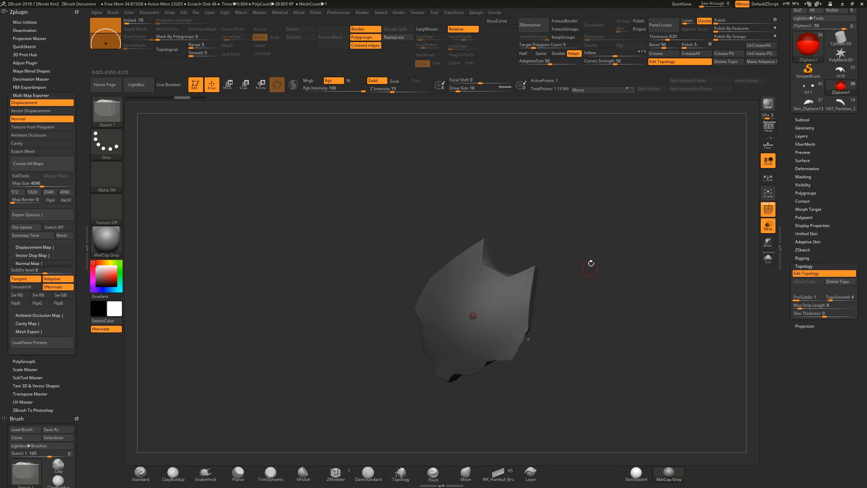
key("ctrl+z")
Try three topology points on the plate's upper area, starting at the middle of the top edge, and undo them
left_click_drag(611, 214, 570, 297, "alt")
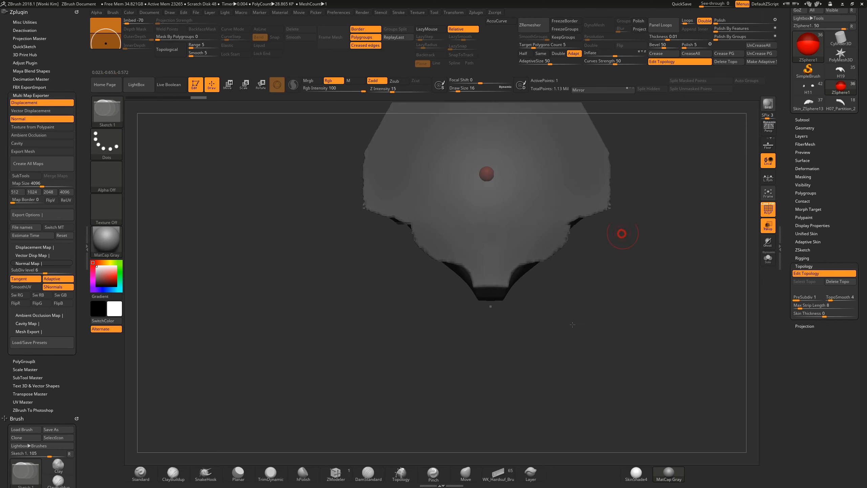
left_click_drag(621, 233, 565, 380, "alt")
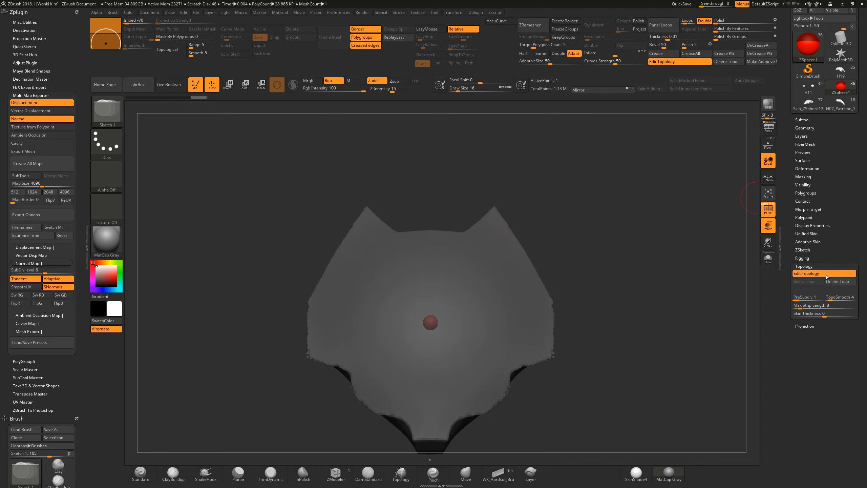
mouse_move(545, 194)
left_mouse_down("alt")
mouse_move(530, 185)
mouse_move(557, 194)
left_mouse_up("alt")
left_click(428, 180)
left_click(364, 242)
left_click(473, 241)
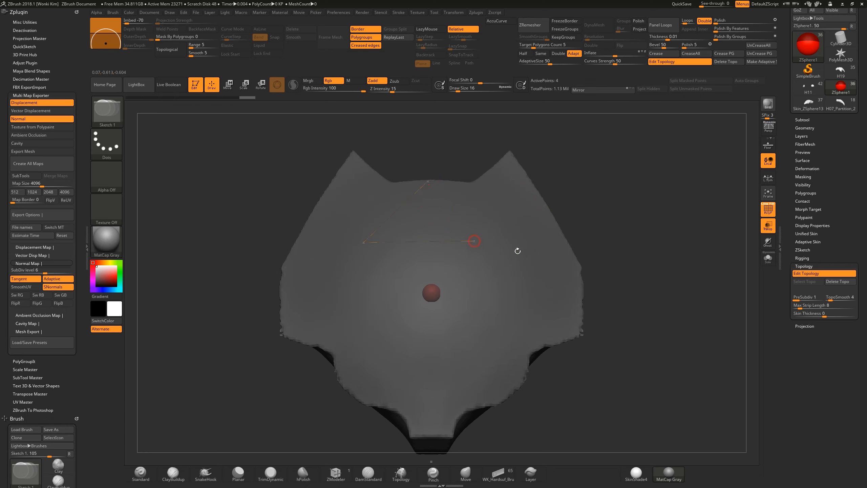
key("ctrl+z")
key("ctrl+z")
key("ctrl+z")
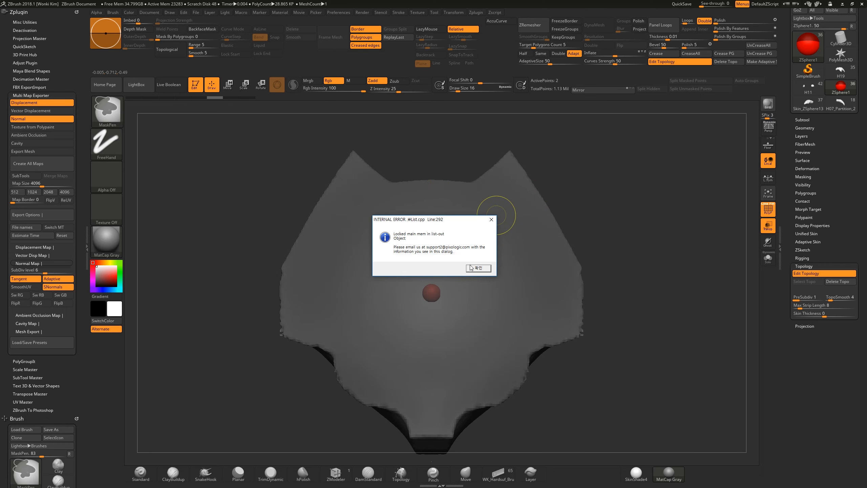
Dismiss the internal error dialogs
left_click(477, 269)
left_click(480, 269)
left_click(479, 269)
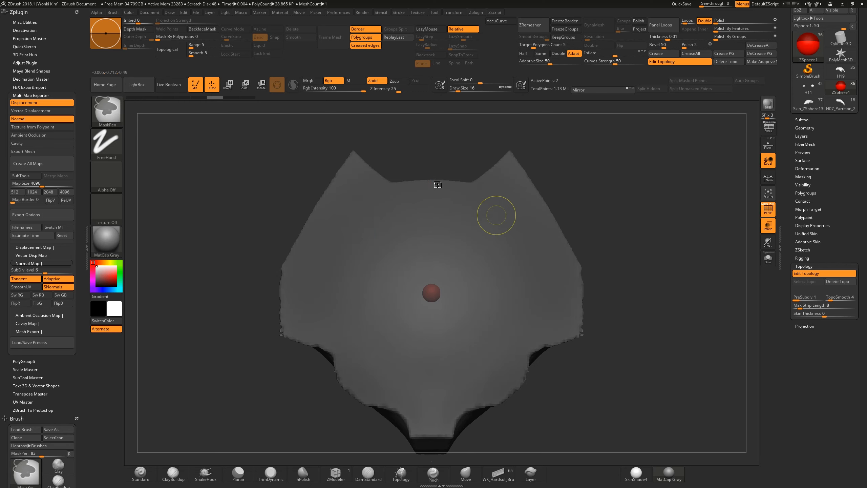
left_click(481, 268)
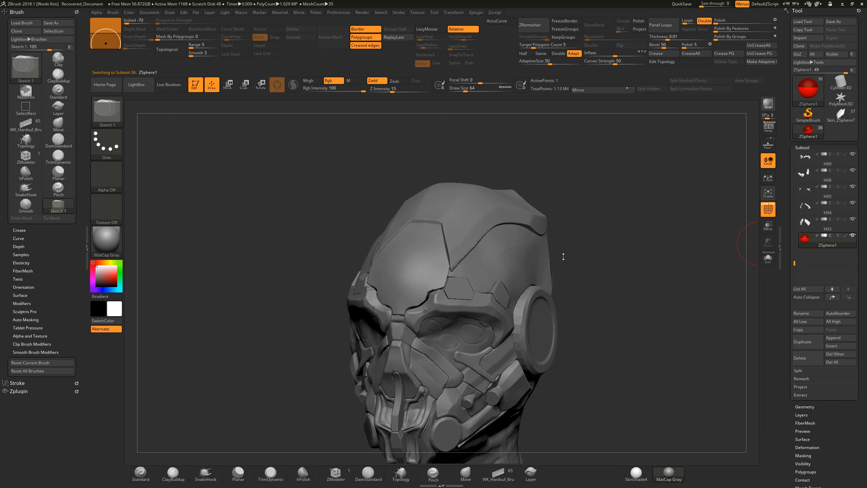
Activate the forehead plate H11 in the recovered document and hide all other subtools
left_click_drag(580, 277, 569, 294)
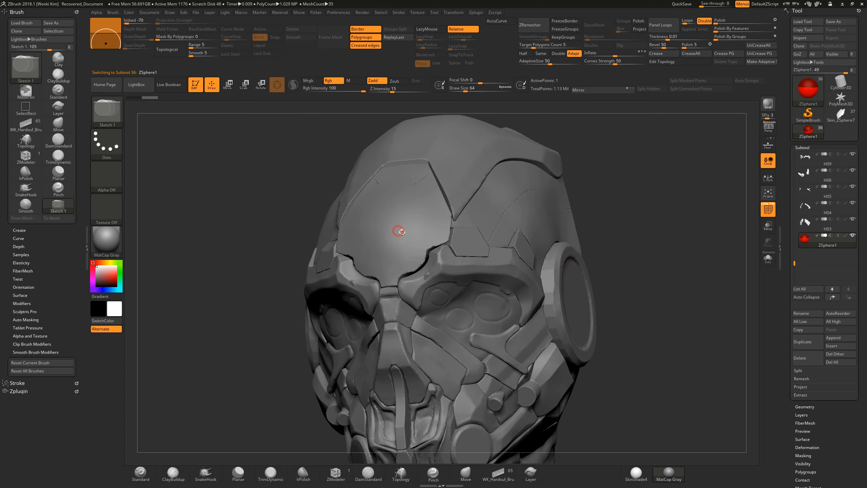
left_click(407, 227, "alt")
key("shift+f")
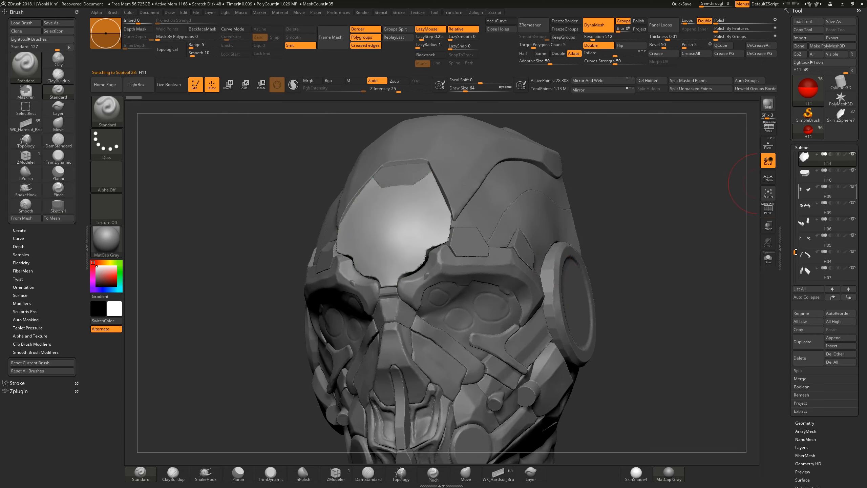
mouse_move(851, 158)
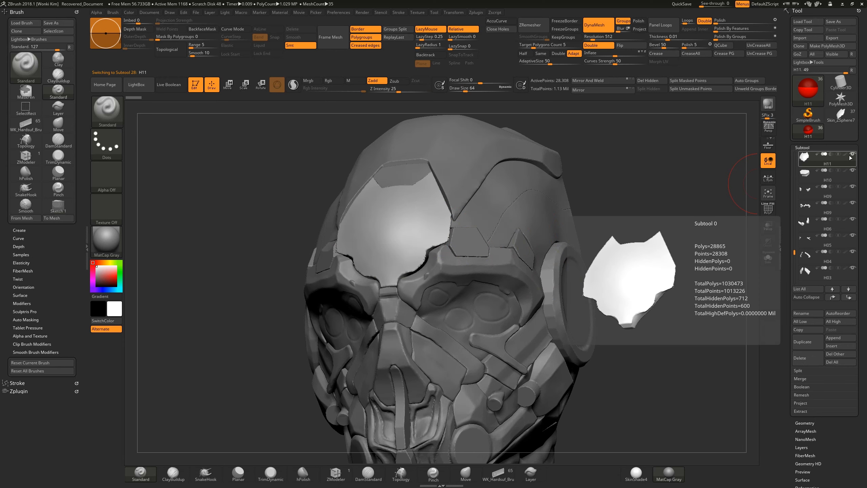
left_click(813, 162, "ctrl+shift")
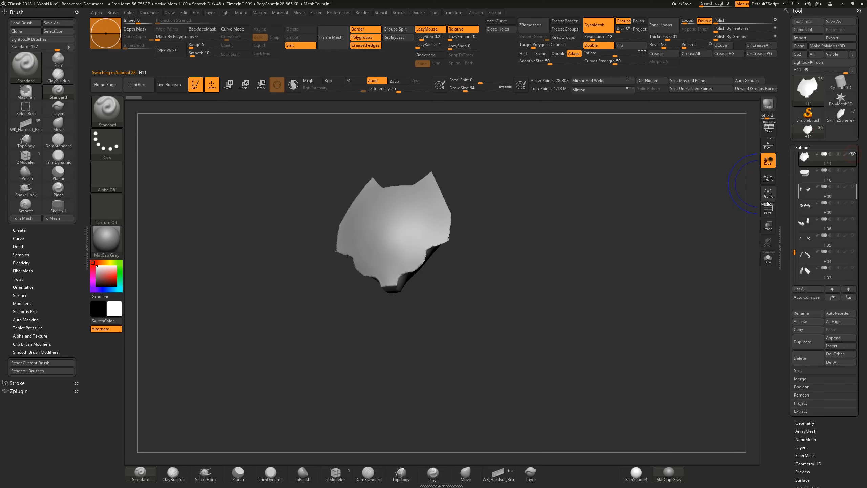
Make ZSphere1 the active subtool again and enable Edit Topology in its Topology settings
left_click_drag(793, 255, 793, 272)
left_click(833, 231)
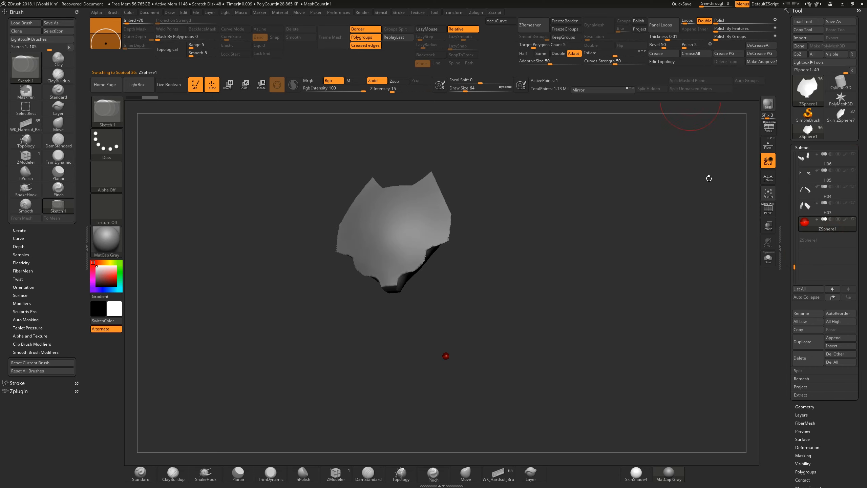
scroll(789, 404, "down", 5)
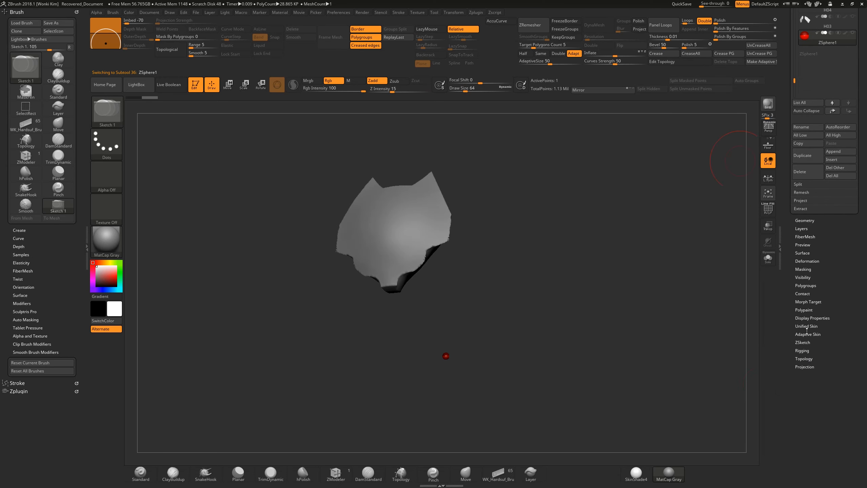
left_click(804, 359)
left_click(811, 115)
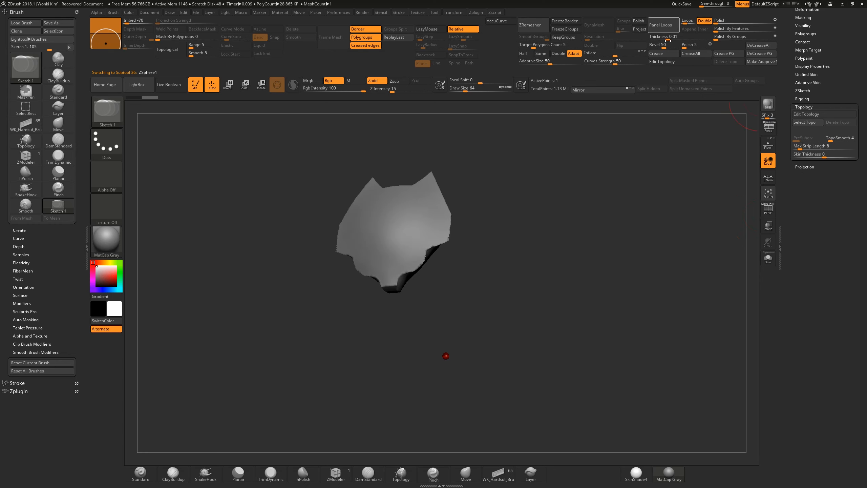
Try a starting topology point at the middle of the plate's top edge and undo it
left_click_drag(490, 200, 446, 231)
left_click_drag(493, 182, 548, 323, "alt")
mouse_move(559, 250)
left_mouse_down("shift")
mouse_move(566, 257)
mouse_move(556, 242)
left_mouse_up("shift")
left_click(461, 180)
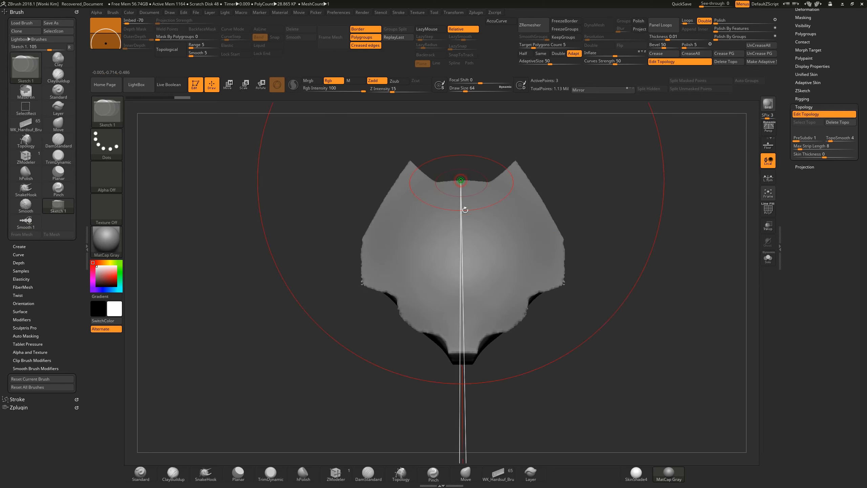
key("ctrl")
key("ctrl+z")
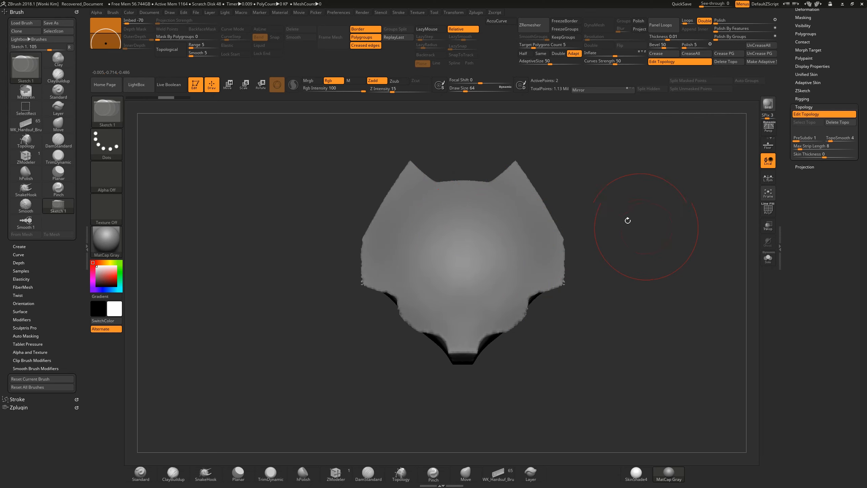
left_click_drag(651, 225, 641, 221)
left_click(534, 173, "shift")
key("ctrl+z")
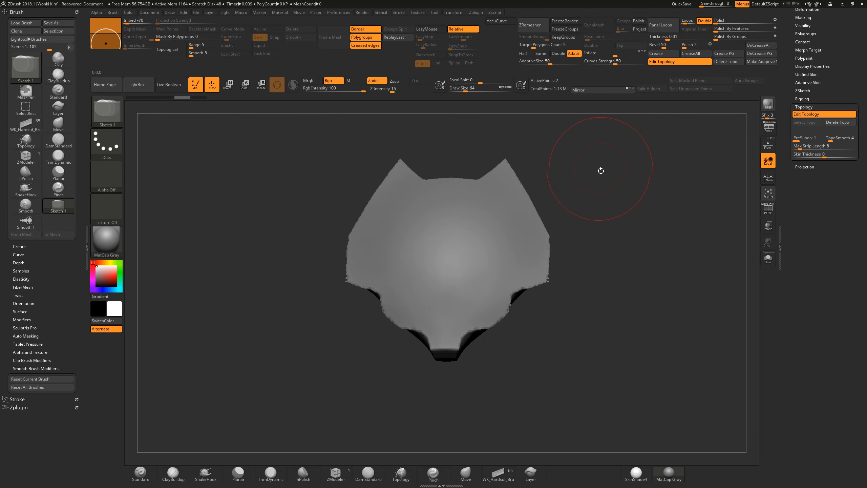
Place a chain of seven topology points down the plate's centre line, from the top edge to the bottom tip
left_click(461, 183)
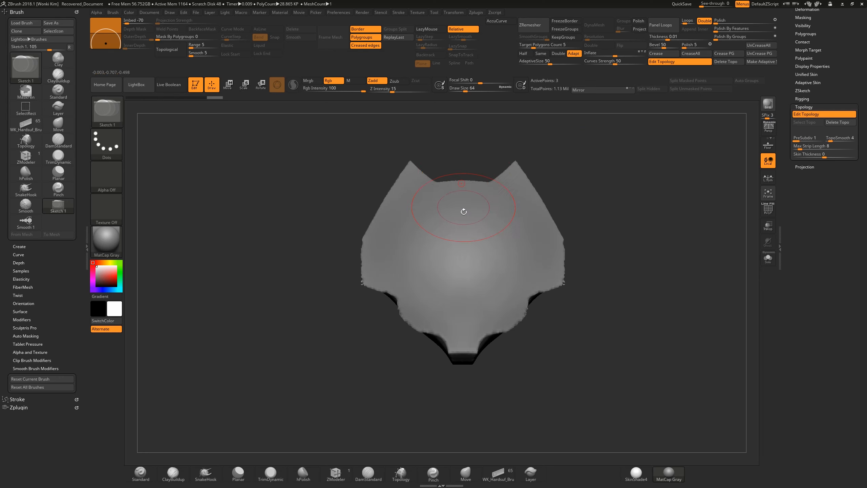
left_click(463, 215)
left_click(464, 243)
left_click(463, 275)
left_click(463, 303)
left_click(463, 333)
left_click(463, 351)
Continue the topology points from the bottom tip along the plate's notched lower right edge and up its side
right_click_drag(555, 337, 554, 359, "ctrl")
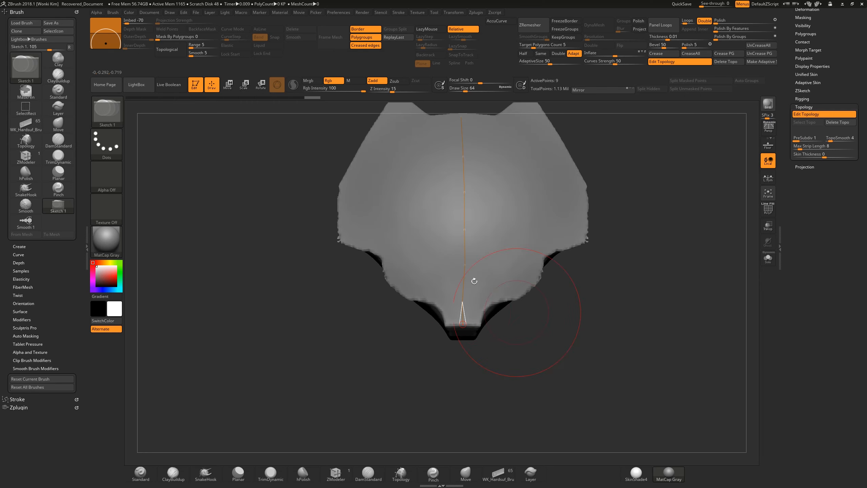
left_click(478, 324)
left_click(484, 311)
left_click(497, 301)
left_click(515, 299)
left_click(543, 273)
left_click(545, 256)
left_click(560, 248)
left_click(580, 242)
left_click(585, 241)
left_click(588, 198)
Extend the topology outline up the plate's right edge to the pointed corner and along the top edge to the centre line
left_click_drag(613, 180, 609, 233, "alt")
left_click(581, 235)
left_click(554, 189)
left_click(523, 143)
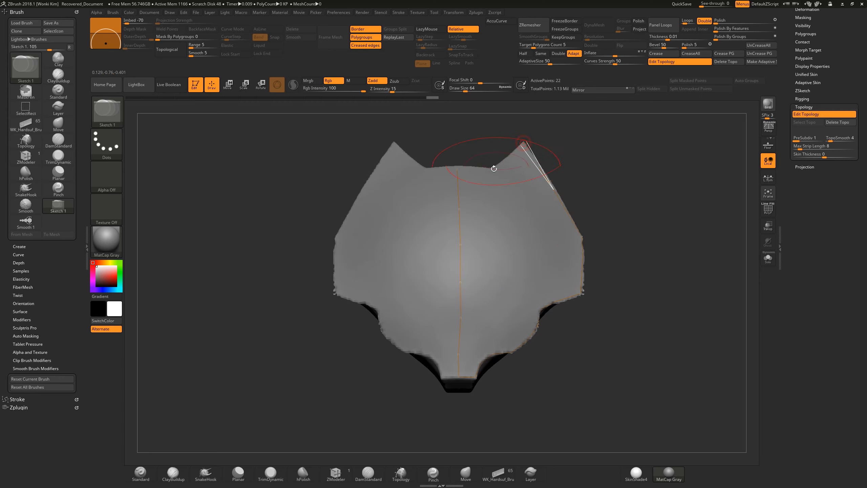
left_click(493, 168)
left_click(457, 169)
mouse_move(574, 152)
left_mouse_down()
mouse_move(570, 167)
mouse_move(538, 161)
left_mouse_up()
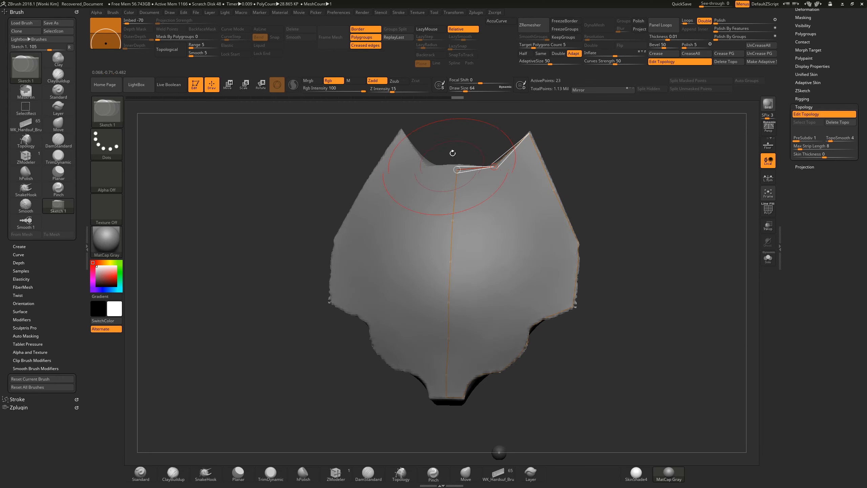
key("w")
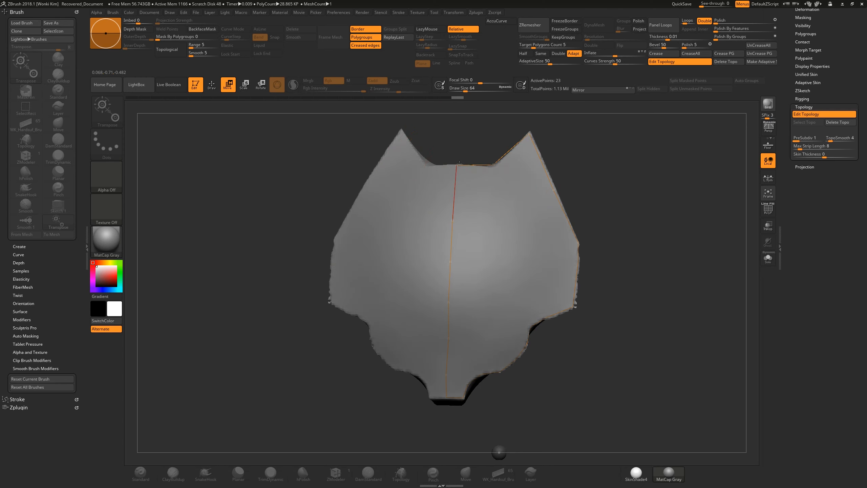
key("q")
left_click_drag(605, 166, 530, 170)
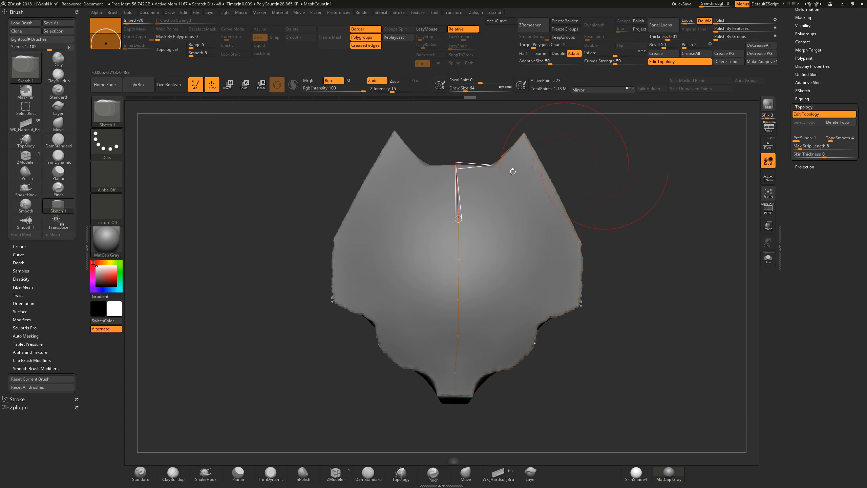
left_click_drag(619, 207, 617, 280)
left_click_drag(647, 251, 607, 178)
left_click_drag(607, 178, 518, 258)
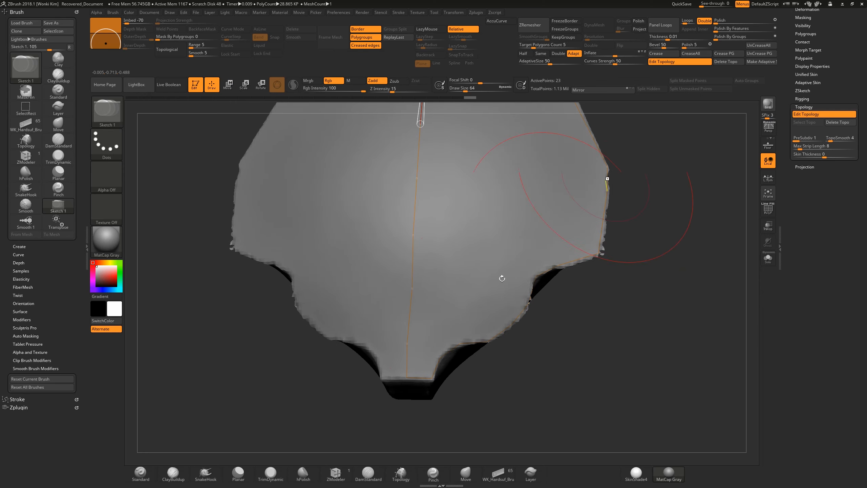
left_click(440, 358)
key("ctrl+z")
Start an inner row of quads along the plate's notched lower edge, from a point low on the centre line toward the right
left_click_drag(641, 211, 604, 203, "alt")
left_click_drag(611, 236, 617, 183, "alt")
left_click_drag(563, 321, 522, 339, "alt")
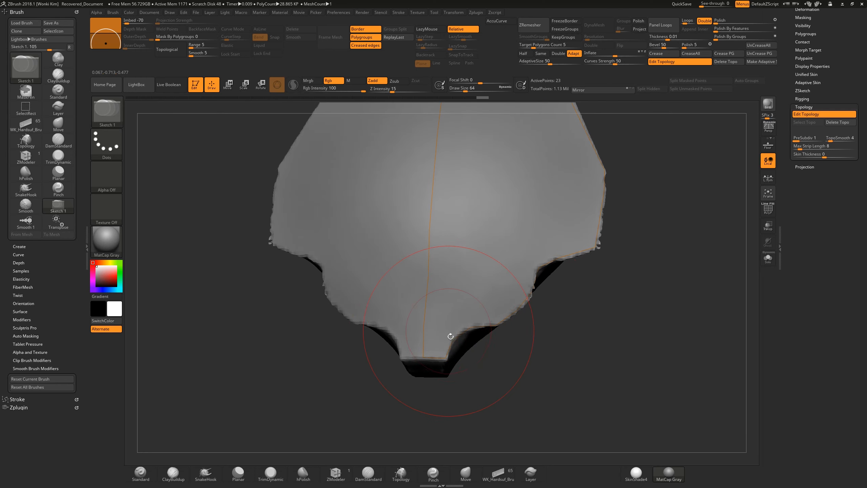
left_click(423, 326)
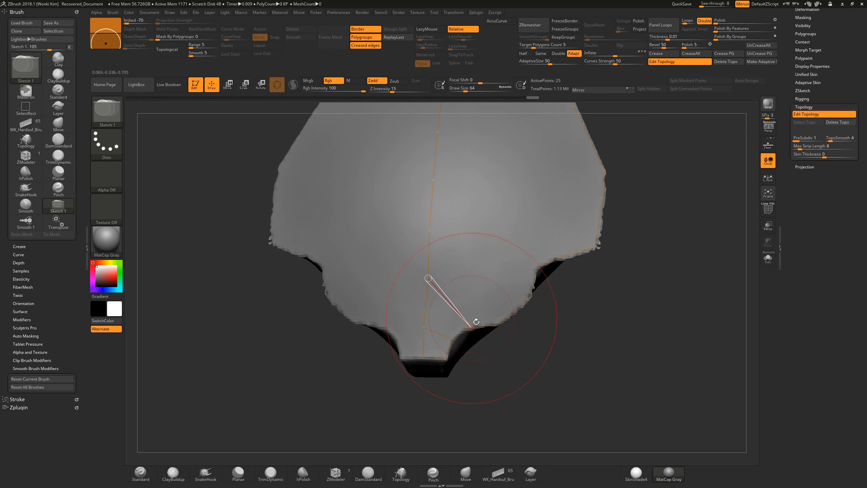
left_click(470, 327, "ctrl")
left_click(459, 302)
left_click(424, 327)
left_click_drag(529, 366, 512, 365)
left_click(459, 302, "ctrl")
left_click(485, 295)
left_click(495, 325)
Continue the inner row of quads around the lower right lobe up to the inner corner of the notch
left_click(486, 296, "ctrl")
left_click(505, 277)
left_click(516, 311)
left_click(505, 277, "ctrl")
left_click(511, 265)
left_click(532, 287)
left_click(512, 264, "ctrl")
left_click(517, 247)
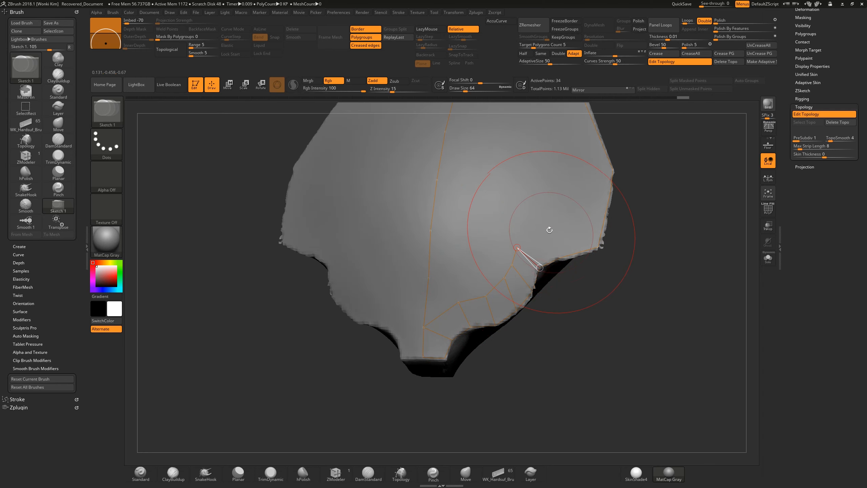
Extend the inner row past the notch, around the lower side corner and up the plate's right side
left_click_drag(610, 296, 570, 261)
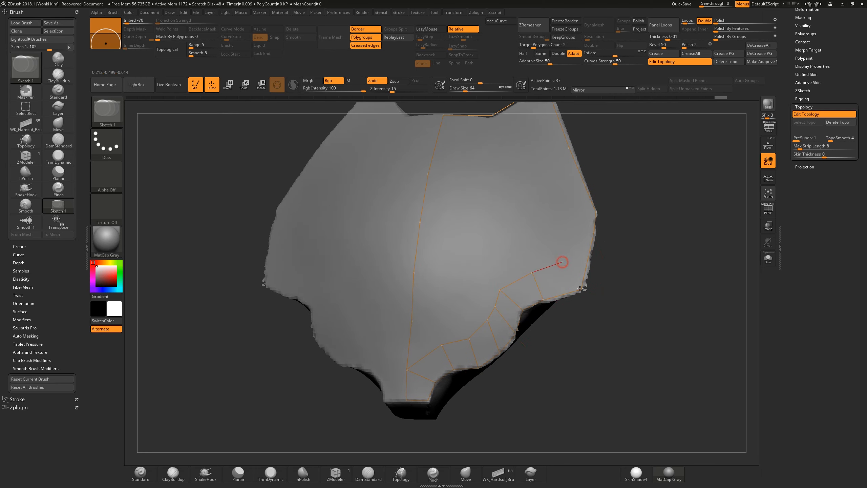
left_click(588, 261)
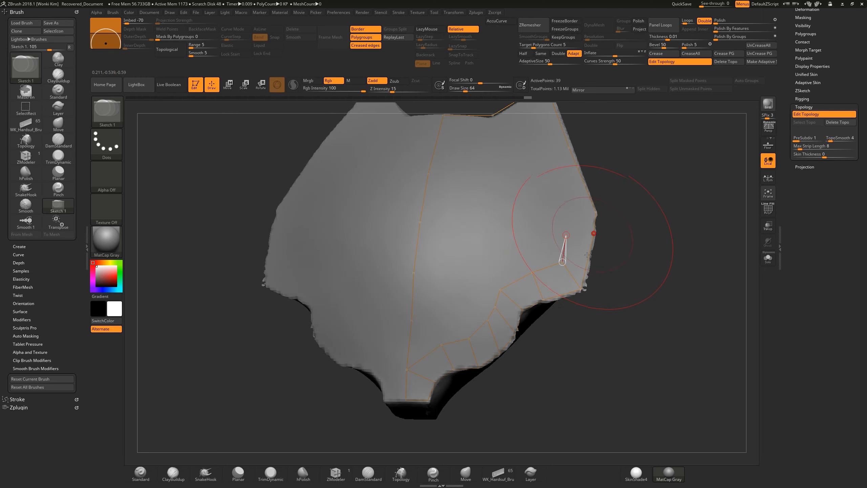
left_click_drag(631, 248, 602, 234)
left_click(587, 261)
left_click(595, 233)
left_click(566, 219)
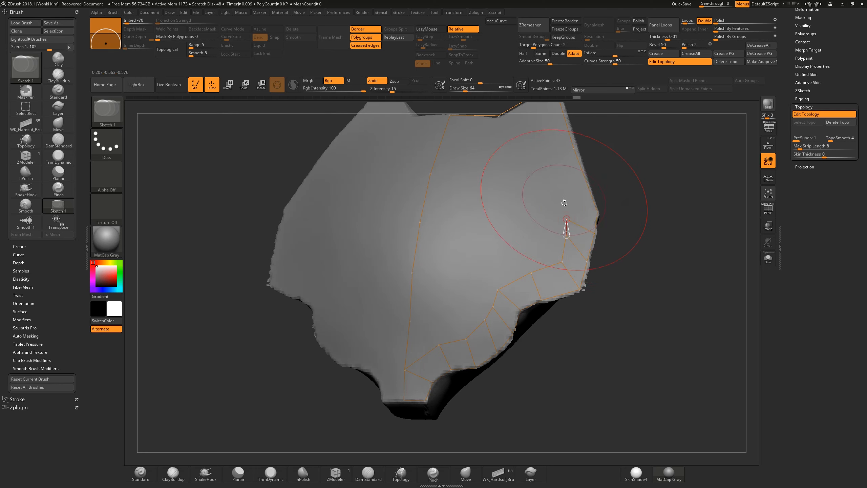
Continue the inner row of quads up the slanted upper right edge to just below the pointed corner
mouse_move(627, 209)
left_mouse_down()
mouse_move(620, 236)
mouse_move(566, 248)
left_mouse_up()
left_click_drag(610, 220, 614, 222)
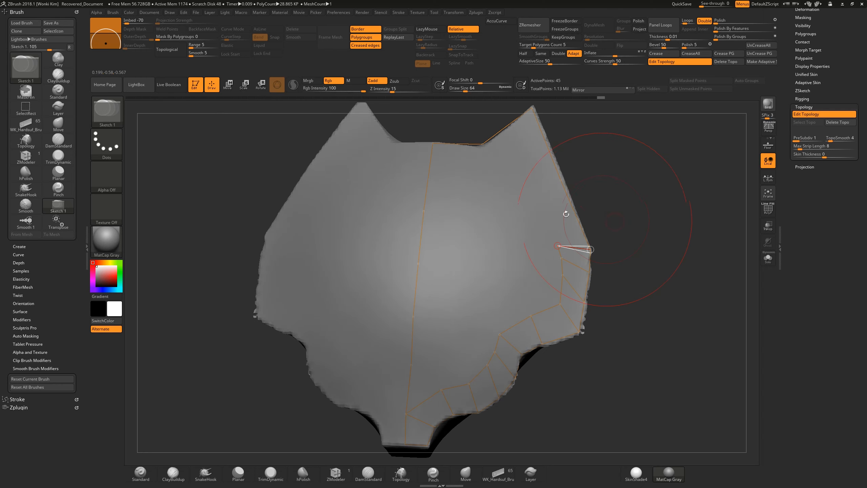
left_click(558, 245)
left_click(576, 215)
key("ctrl+z")
left_click(623, 192)
left_click(546, 218)
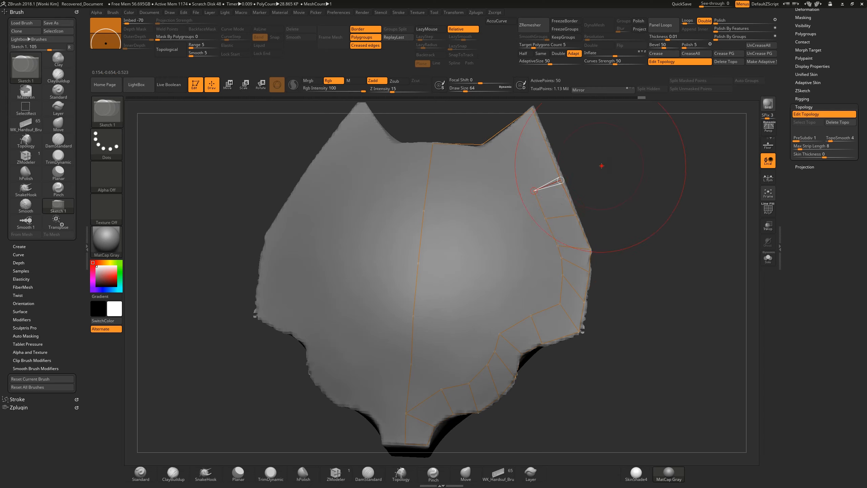
left_click_drag(601, 165, 539, 235)
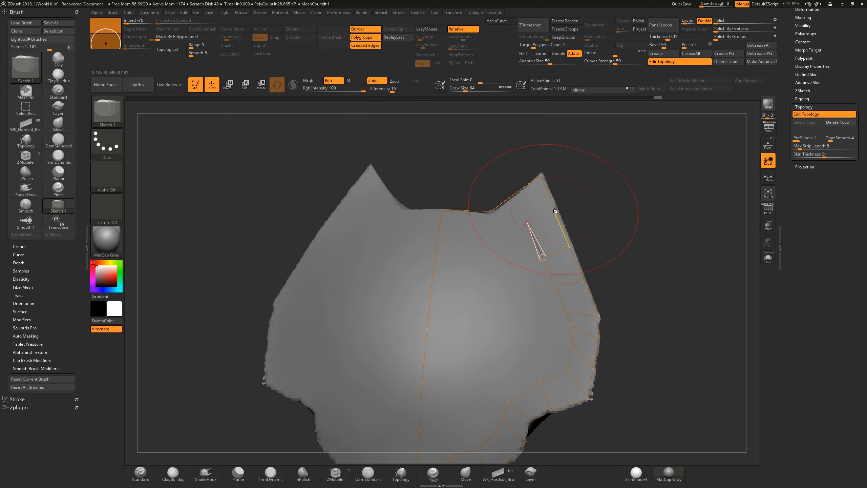
left_click(555, 211)
left_click(528, 224)
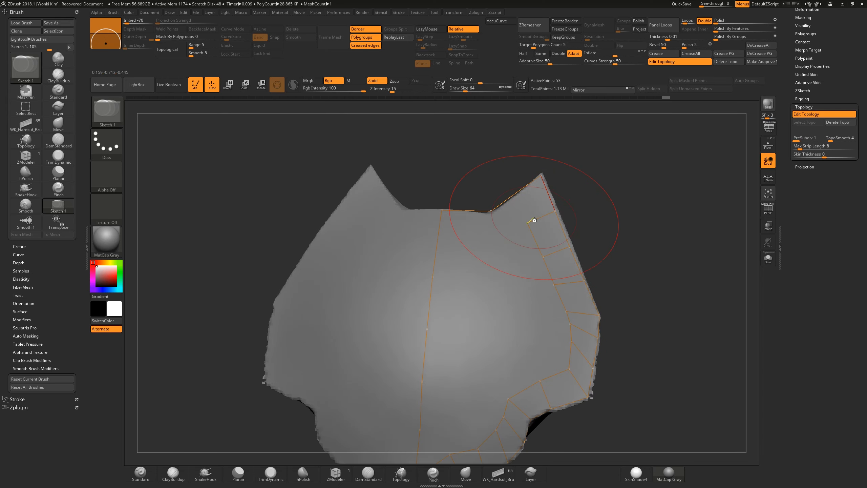
left_click(504, 202)
key("w")
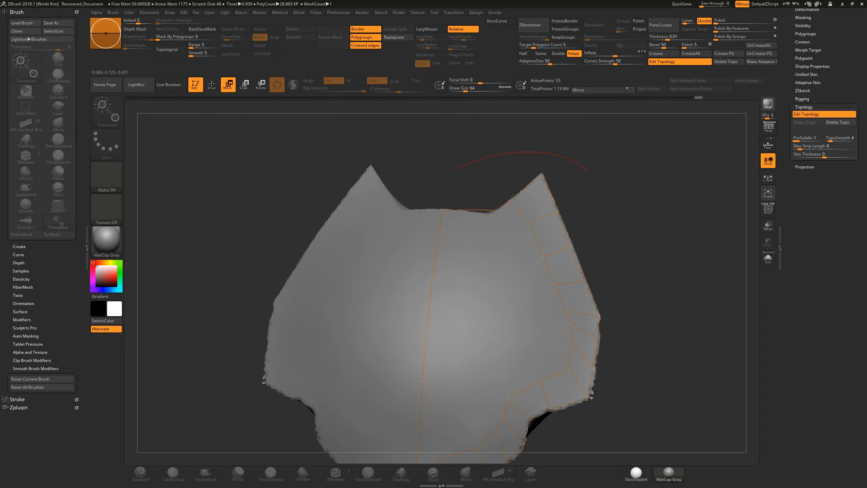
key("space")
key("ctrl+z")
key("ctrl+z")
Set the Draw Size to 8 for finer topology point placement
key("space")
left_click_drag(505, 202, 496, 204)
left_click_drag(589, 208, 593, 208)
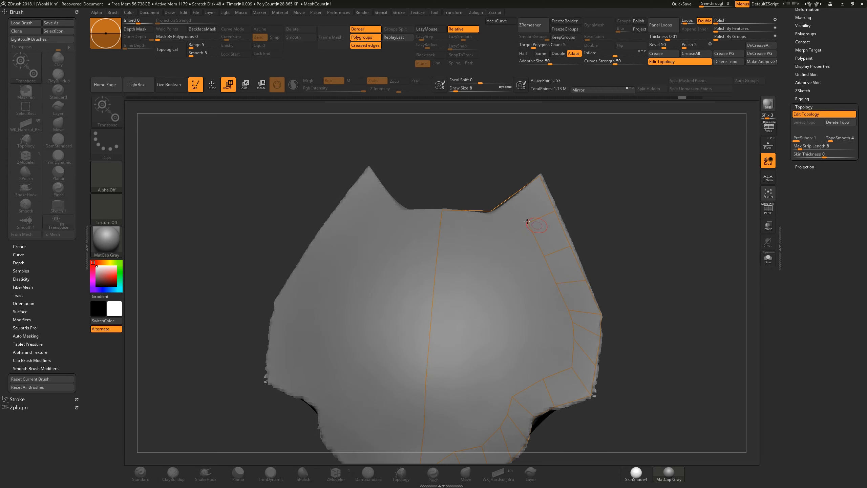
key("q")
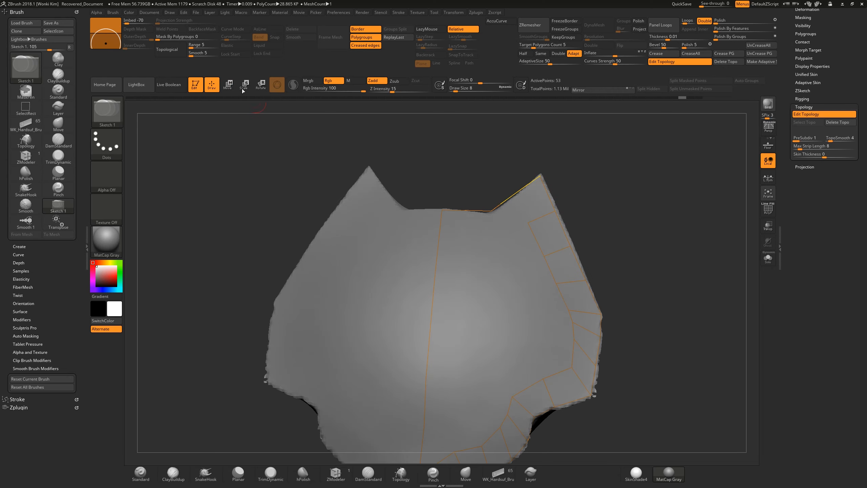
left_click_drag(612, 208, 526, 213)
key("w")
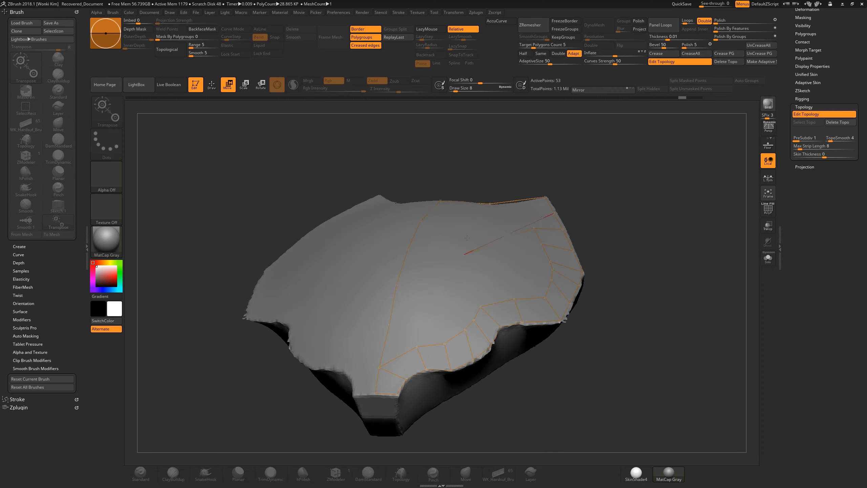
left_click_drag(467, 246, 466, 241)
key("ctrl+z")
mouse_move(590, 203)
left_mouse_down()
mouse_move(592, 237)
mouse_move(587, 193)
left_mouse_up()
key("q")
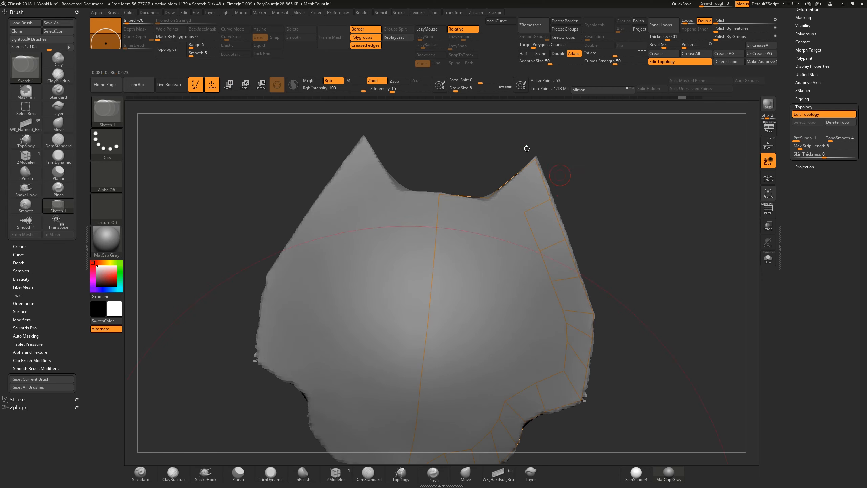
Connect the end of the inner row to a new point on the top edge beside the pointed corner
left_click(524, 213)
left_click(512, 179)
left_click(511, 178)
left_click(499, 228)
key("ctrl+z")
left_click_drag(594, 178, 593, 178)
Extend the inner row of quads along the plate's top edge until it meets the centre line
left_click(525, 212)
left_click(492, 230)
left_click(488, 198)
left_click(462, 230)
left_click(462, 196)
left_click(435, 229)
key("ctrl+z")
left_click_drag(589, 202, 582, 202)
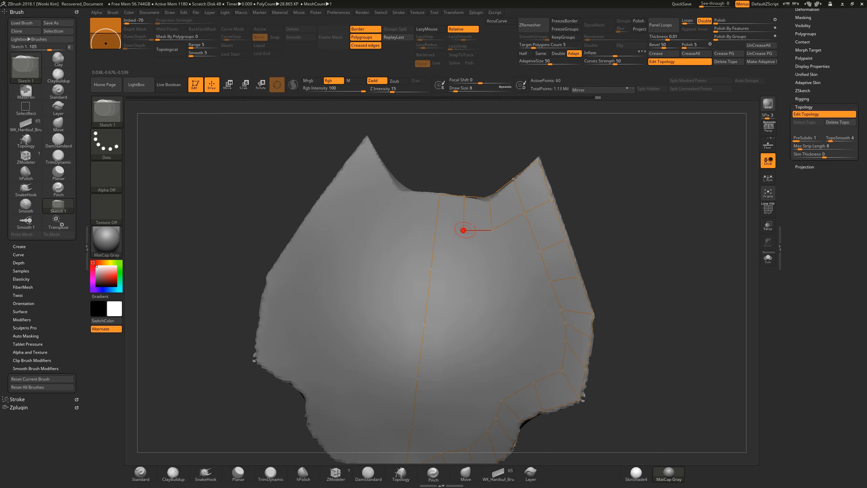
left_click(436, 232)
Build two quads down from the top row to start a column along the right side of the centre line
left_click_drag(609, 203, 602, 165)
left_click(463, 269)
left_click(431, 267)
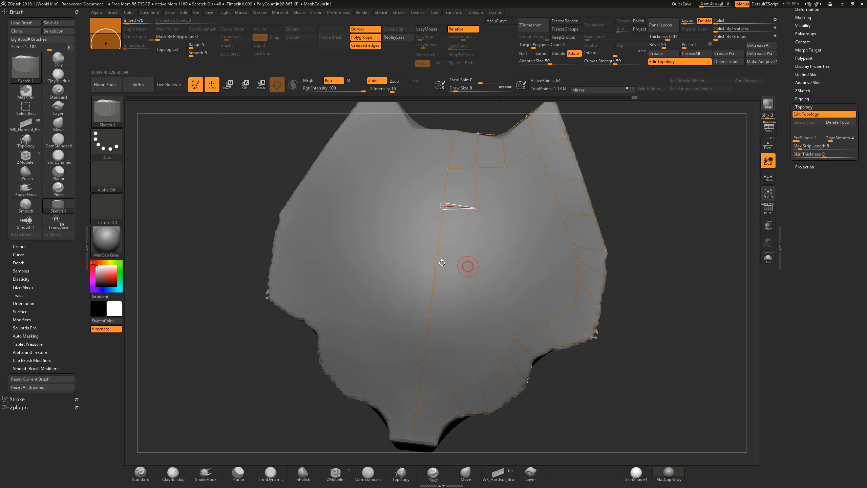
left_click(468, 266)
key("ctrl+z")
left_click(478, 237)
left_click(440, 234)
left_click(477, 236)
Continue the column of quads beside the centre line down toward the bottom tip, linking each point to the centre line
left_click(479, 262)
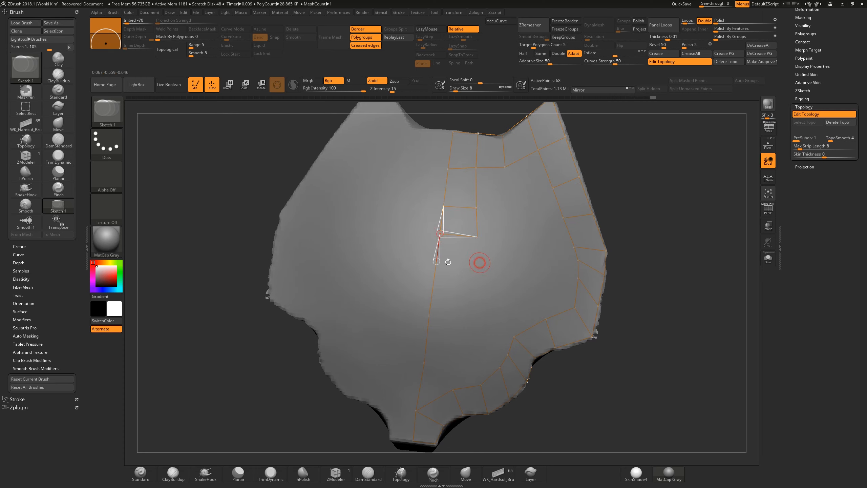
key("ctrl+z")
left_click_drag(642, 198, 488, 236)
left_click(471, 271)
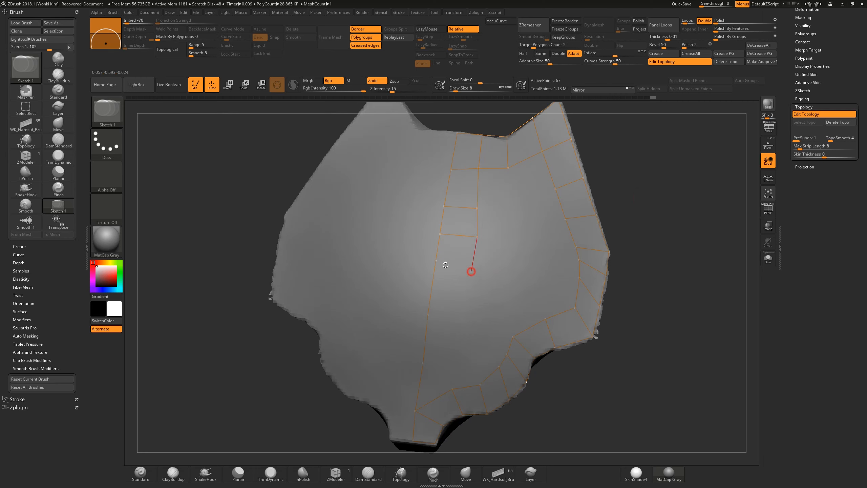
left_click(435, 261)
left_click(461, 312)
left_click(426, 315)
left_click_drag(696, 255, 494, 182)
left_click(477, 289)
left_click(436, 294)
Reposition the column's outer points closer to the centre line to even out its lower quads
key("w")
left_click_drag(477, 292, 464, 292)
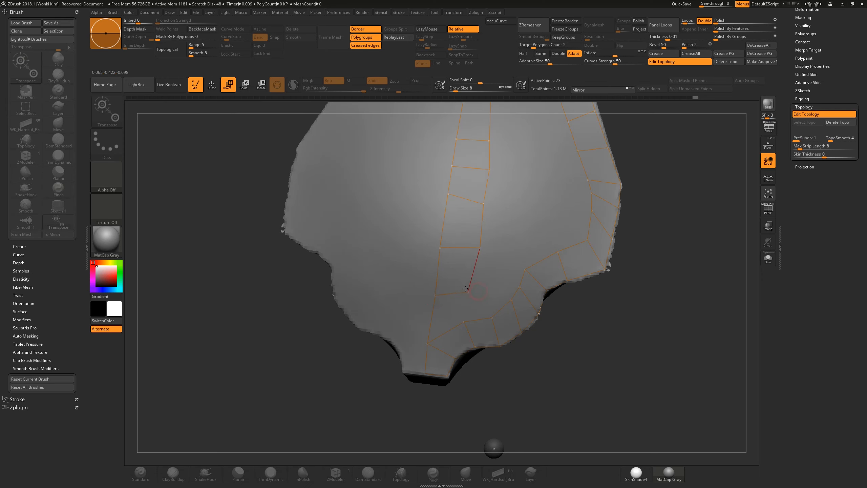
left_click_drag(480, 247, 474, 245)
left_click_drag(483, 203, 479, 201)
left_click(489, 170)
left_click_drag(650, 119, 674, 149)
left_click_drag(496, 229, 496, 197)
left_click_drag(667, 196, 673, 164, "alt")
Join the column's lower end to the bottom inner row and start a second inner row across the lower right lobe
key("q")
left_click(482, 312)
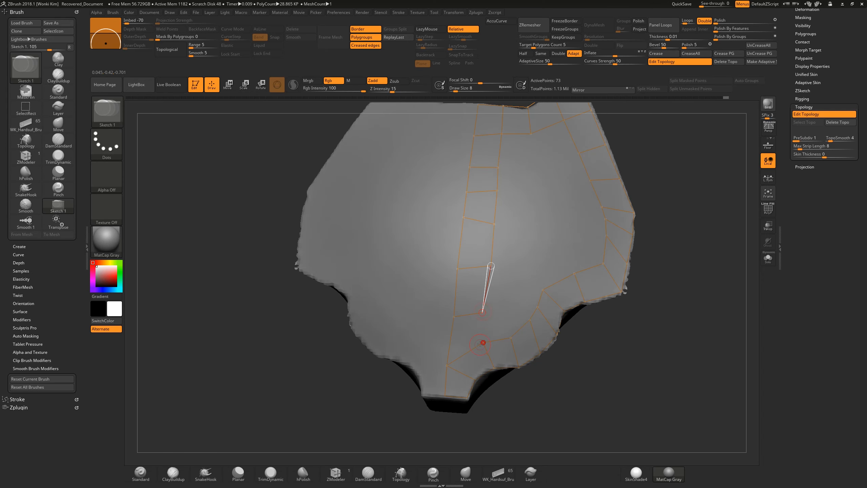
left_click_drag(614, 318, 635, 349)
left_click(507, 308)
left_click(510, 337)
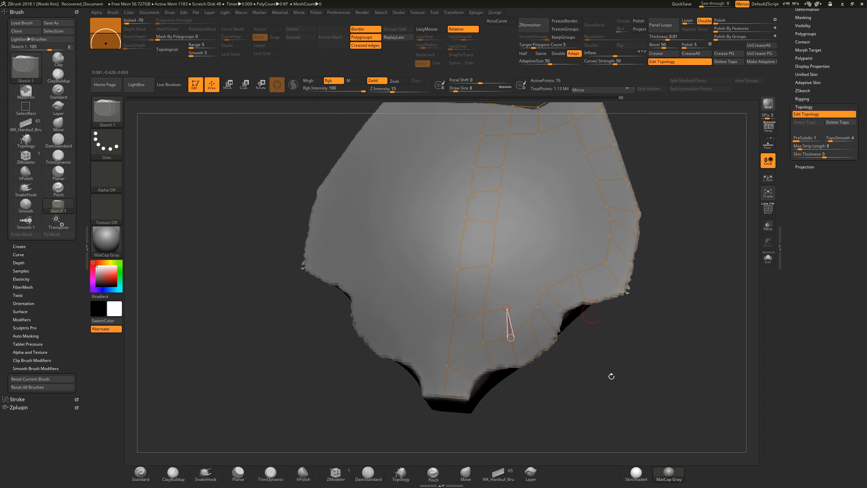
left_click_drag(609, 377, 517, 308)
left_click(538, 307)
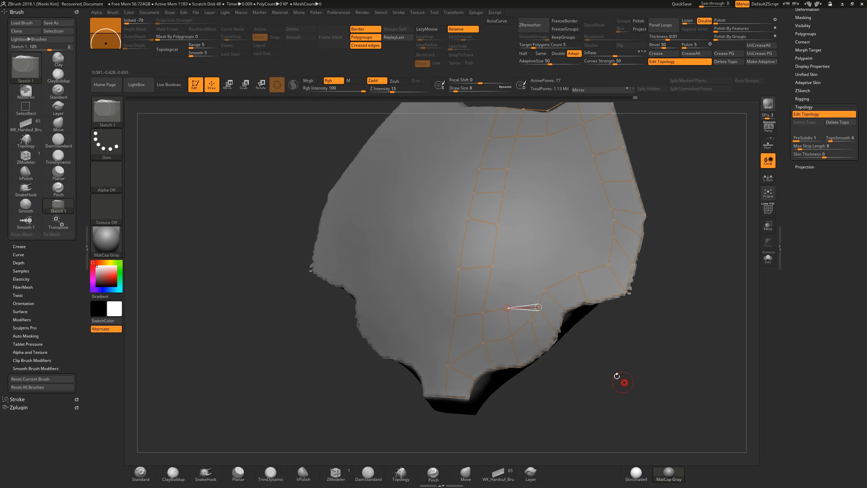
left_click_drag(619, 377, 530, 320)
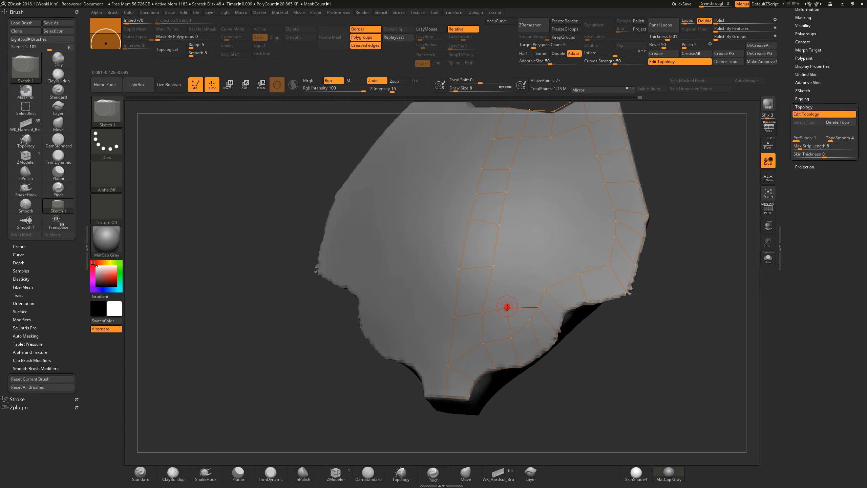
Continue the second inner row of quads around the notch and toward the plate's lower side corner
left_click(522, 284)
left_click(543, 287)
key("ctrl+z")
left_click(523, 284)
left_click(544, 290)
left_click(548, 260)
left_click(577, 274)
left_click(591, 239)
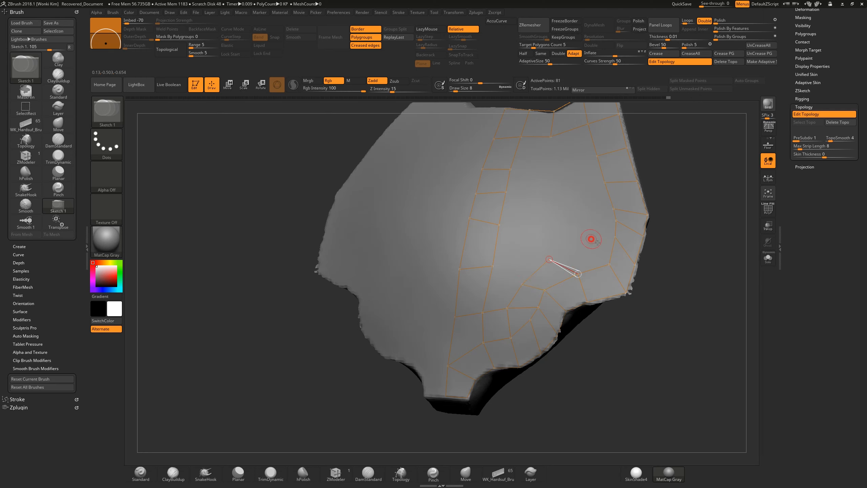
Close the second inner row's quads inside the right side corner, up to the start of the slanted edge
left_click_drag(683, 246, 590, 262)
left_click(602, 259)
left_click_drag(673, 246, 600, 246)
left_click(600, 247)
left_click(568, 250)
left_click(577, 276)
left_click_drag(668, 213, 658, 247)
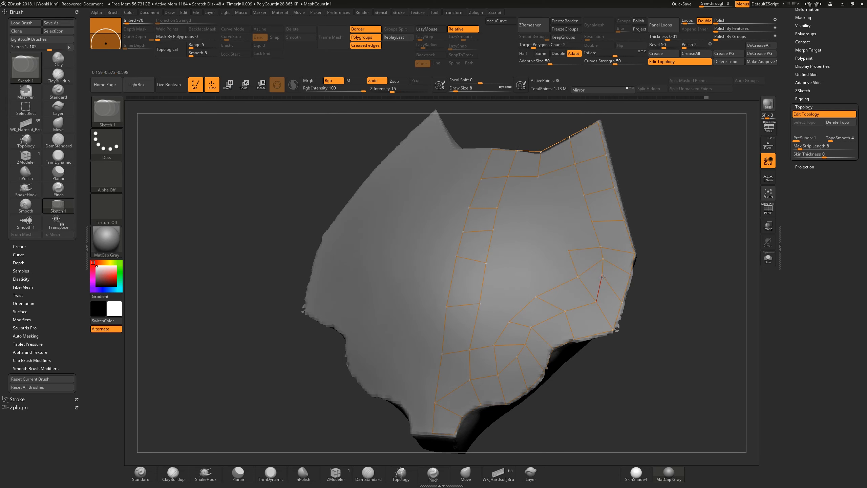
Extend the second inner row up along the slanted upper right edge to the row beneath the top edge
key("w")
left_click_drag(665, 268, 559, 261)
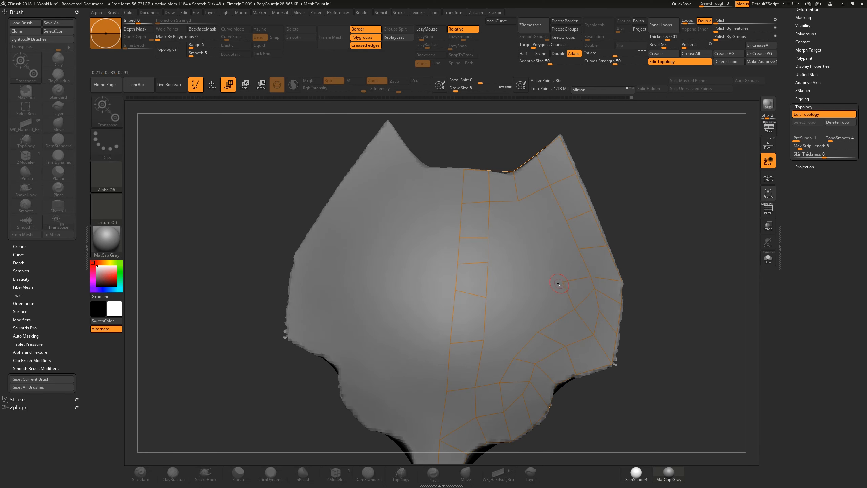
key("q")
left_click(552, 252)
left_click(579, 248)
left_click(540, 226)
left_click(567, 220)
left_click(519, 201)
Fill the gap beneath the top row with quads linking the second inner row to the column beside the centre line
left_click_drag(637, 199, 536, 228)
left_click(512, 238)
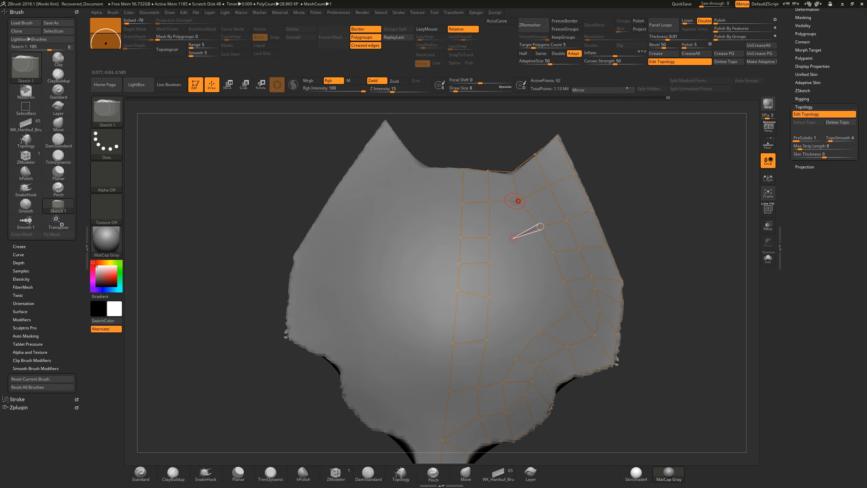
left_click(518, 201)
left_click(489, 239)
left_click_drag(643, 211, 645, 209)
left_click(490, 262)
left_click(514, 262)
left_click(513, 238)
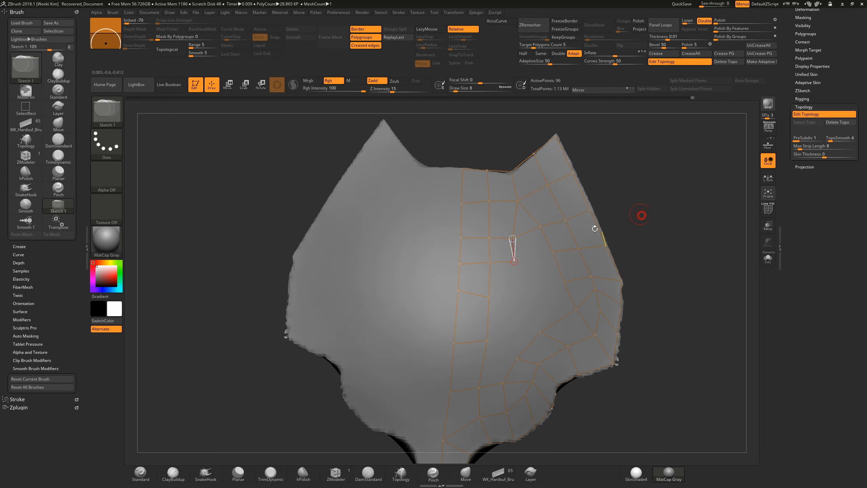
Continue the second column of quads down the plate's middle toward the lower inner row
left_click_drag(641, 215, 637, 216)
left_click(518, 293)
left_click(490, 297)
left_click(514, 336)
left_click(488, 339)
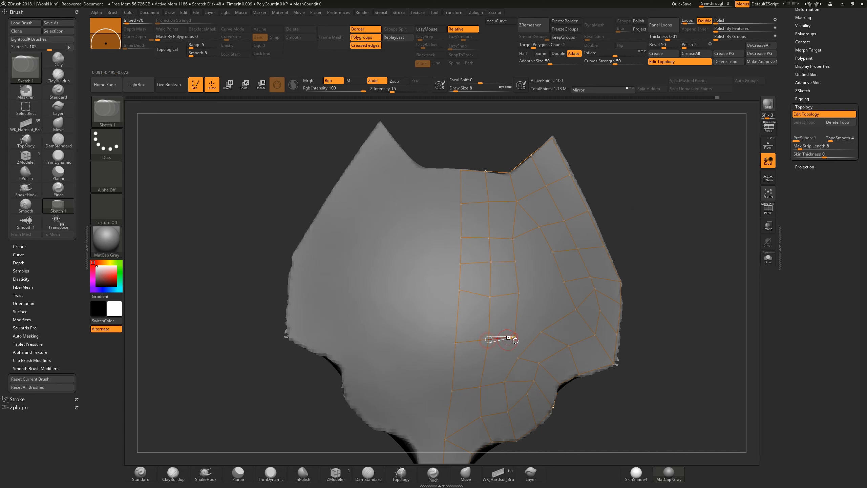
left_click(504, 381)
Start a third column of quads between the second column and the lower inner row, nudging one vertex of that row outward
key("w")
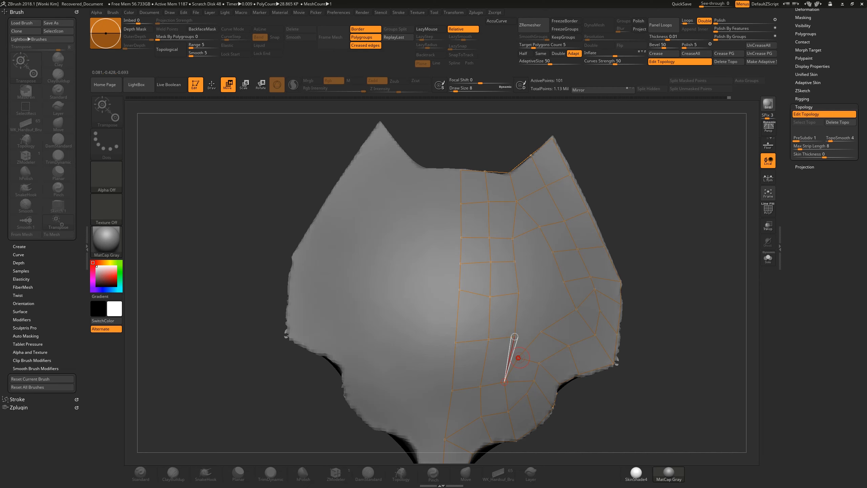
left_click_drag(540, 363, 550, 365)
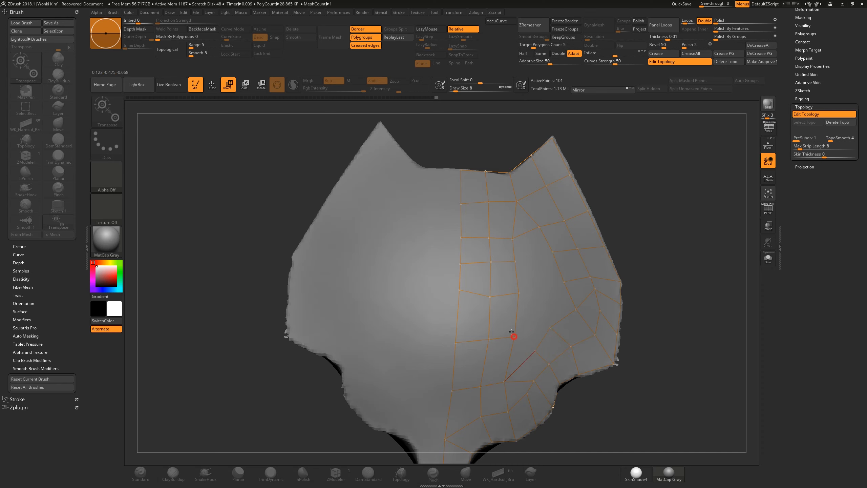
key("q")
left_click(552, 328)
key("ctrl+z")
left_click_drag(649, 289, 654, 287)
left_click(551, 328)
left_click(512, 330)
left_click_drag(638, 268, 634, 270)
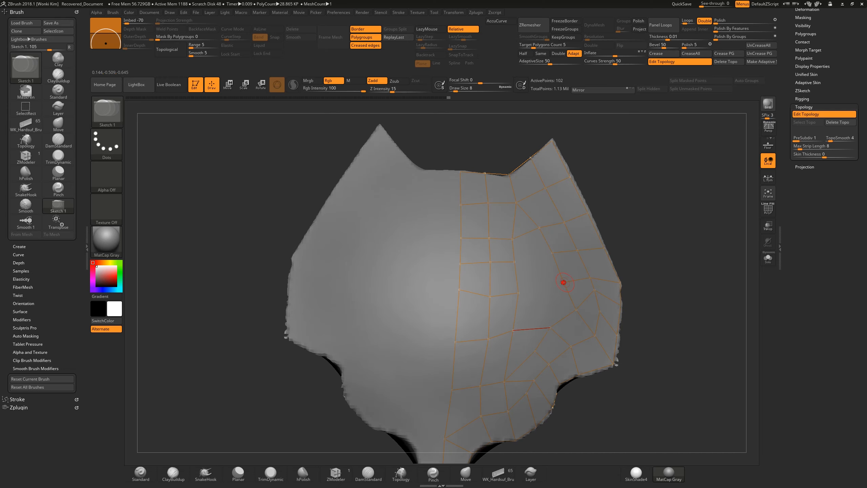
Extend the third column upward with a quad that ties into the second column at the plate's middle
left_click(538, 296)
left_click(550, 327)
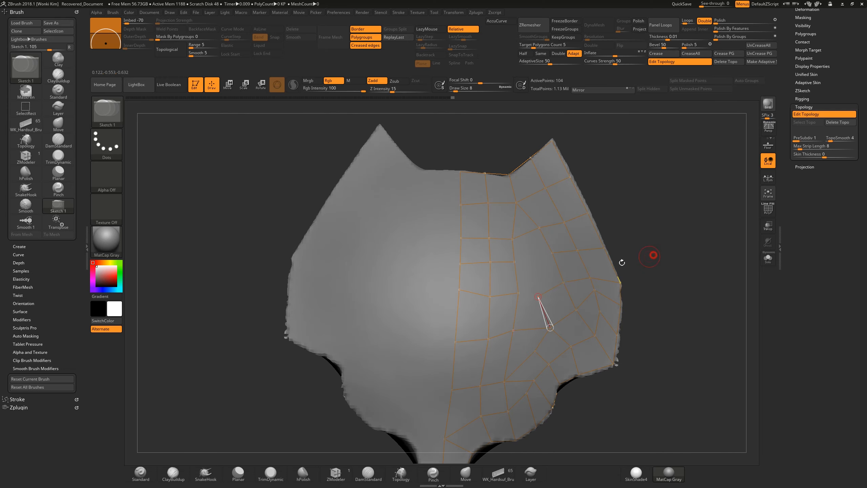
left_click_drag(643, 256, 648, 254)
left_click(519, 291)
left_click_drag(640, 214, 532, 261)
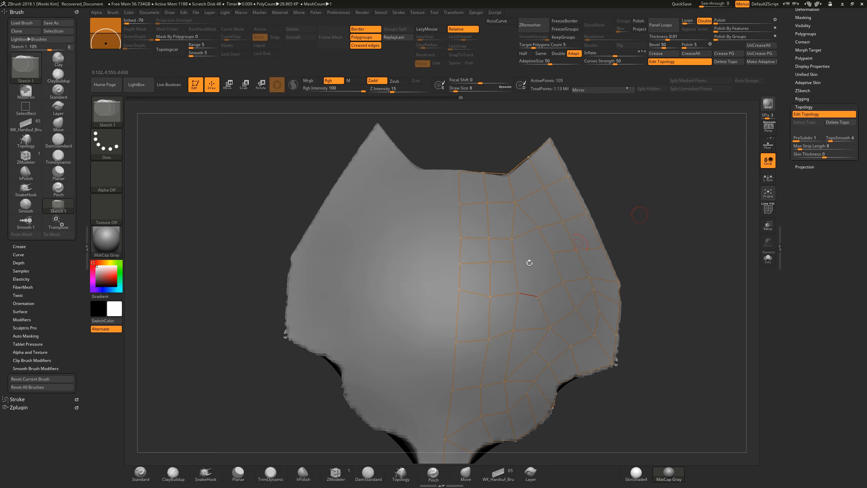
Close the remaining gap in the plate's middle with quads joining the second column to the inner rows along the slanted edge
left_click(515, 262)
left_click(534, 259)
left_click(537, 296)
left_click(549, 252)
left_click(535, 260)
left_click(512, 239)
left_click_drag(624, 205, 560, 241)
Reposition the interior vertices of the middle columns and lower rows to even out the quads
key("w")
mouse_move(632, 201)
left_mouse_down()
mouse_move(516, 237)
mouse_move(538, 227)
left_mouse_up()
left_click_drag(514, 200, 517, 202)
left_click_drag(540, 298, 517, 295)
left_click_drag(651, 246, 637, 204, "alt")
left_click_drag(536, 287, 500, 288)
left_click_drag(492, 341, 494, 331)
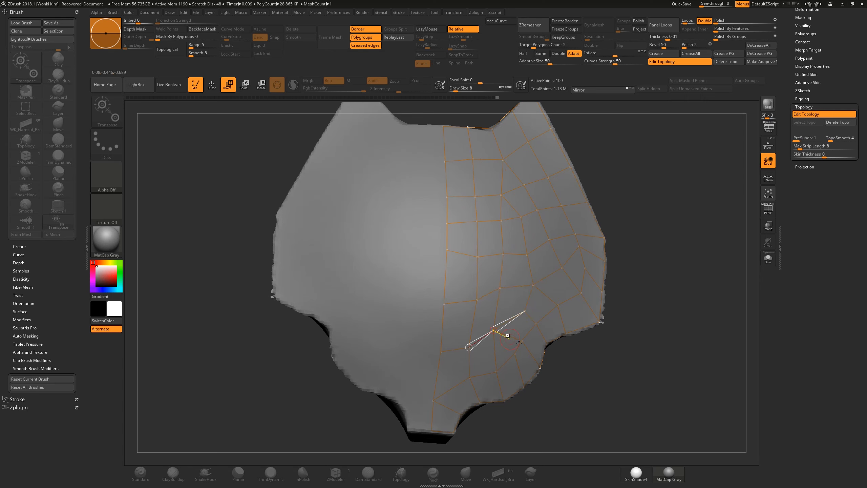
left_click_drag(496, 373, 470, 372)
left_click_drag(538, 210, 541, 211)
Move the outline vertices along the top edge and slanted side edge so they sit on the plate's border
left_click_drag(610, 148, 590, 217, "alt")
left_click_drag(578, 146, 584, 209, "alt")
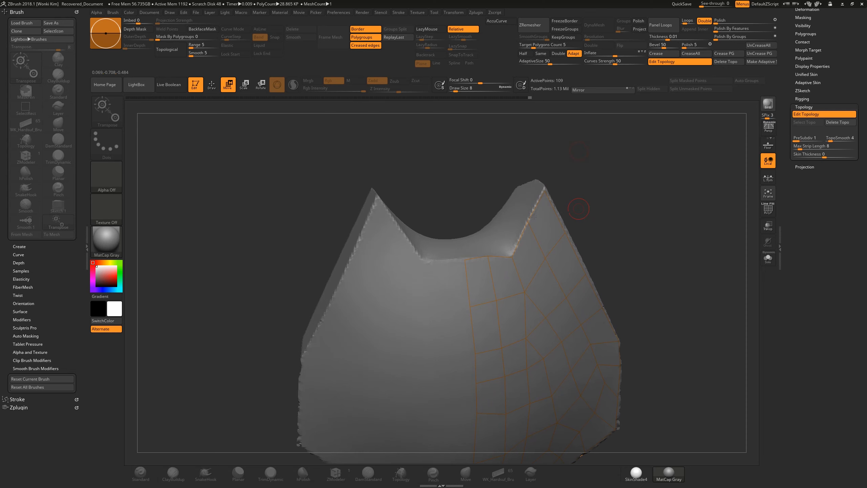
left_click_drag(529, 221, 530, 221)
mouse_move(487, 255)
left_mouse_down()
mouse_move(463, 259)
mouse_move(488, 258)
left_mouse_up()
left_click_drag(581, 194, 616, 198)
left_click_drag(574, 233, 575, 231)
left_click_drag(624, 239, 606, 221, "alt")
left_click_drag(579, 255, 581, 255)
left_click_drag(603, 289, 602, 287)
left_click_drag(633, 280, 613, 219, "alt")
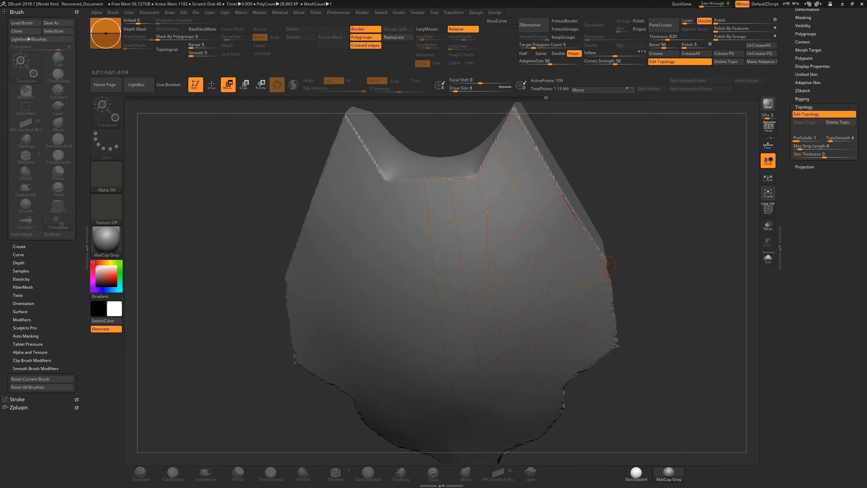
left_click_drag(605, 258, 606, 259)
Try to extend a strip of quads onto the plate's side wall below the slanted edge
mouse_move(620, 242)
left_mouse_down()
mouse_move(616, 212)
mouse_move(599, 243)
mouse_move(600, 217)
mouse_move(588, 277)
left_mouse_up()
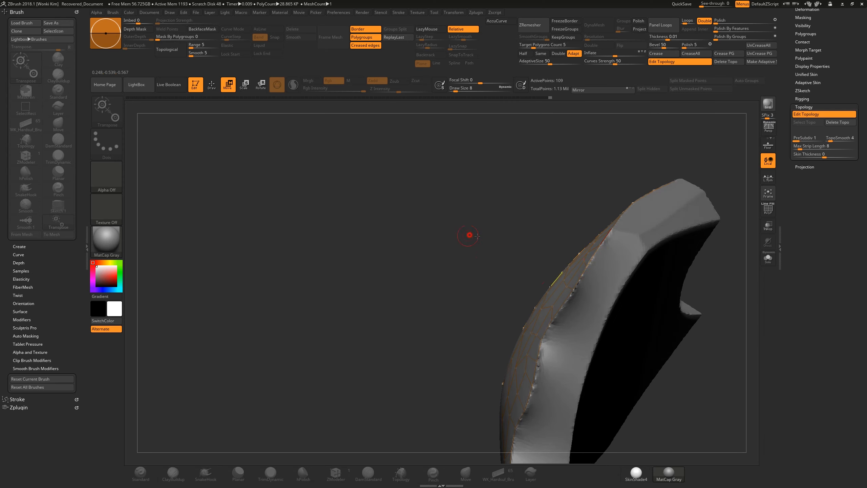
left_click_drag(469, 235, 504, 259)
left_click_drag(639, 315, 617, 359)
mouse_move(642, 273)
left_mouse_down()
mouse_move(653, 250)
mouse_move(654, 267)
mouse_move(668, 253)
mouse_move(666, 241)
mouse_move(639, 257)
mouse_move(631, 282)
left_mouse_up()
key("q")
left_click_drag(694, 280, 677, 285)
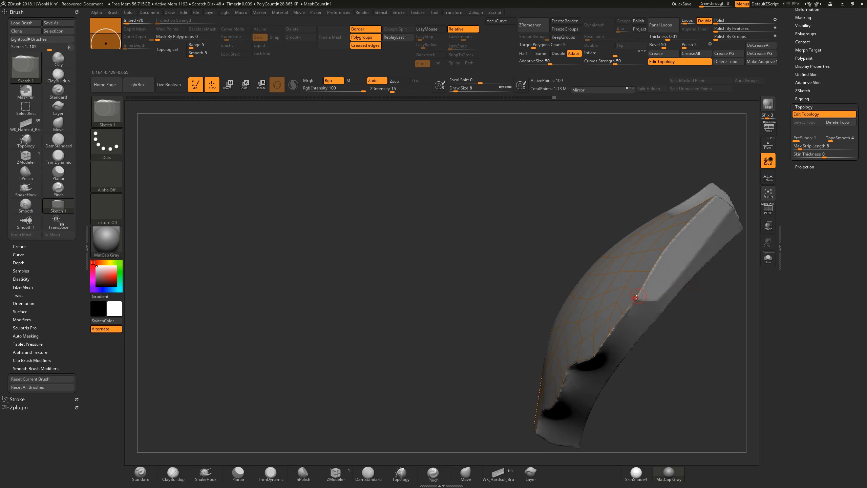
left_click(635, 299)
left_click(673, 286)
left_click(651, 272)
left_click(688, 268)
left_click(665, 248)
left_click_drag(552, 209, 625, 213)
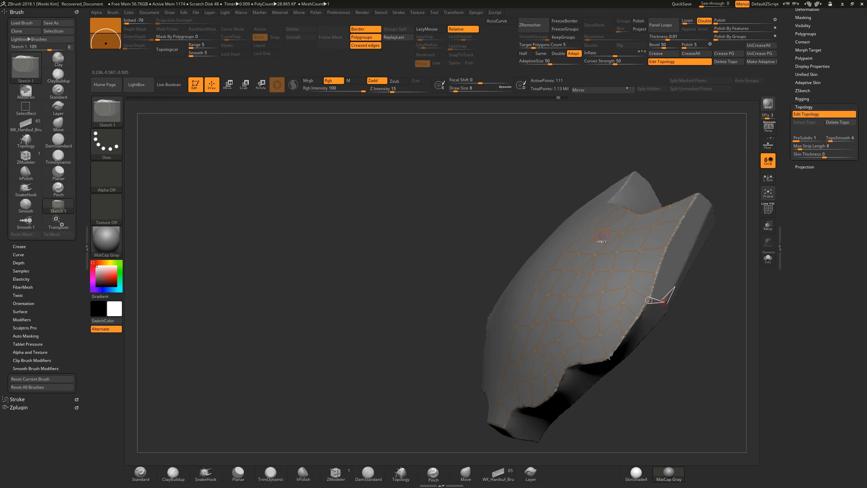
left_click_drag(482, 248, 722, 171)
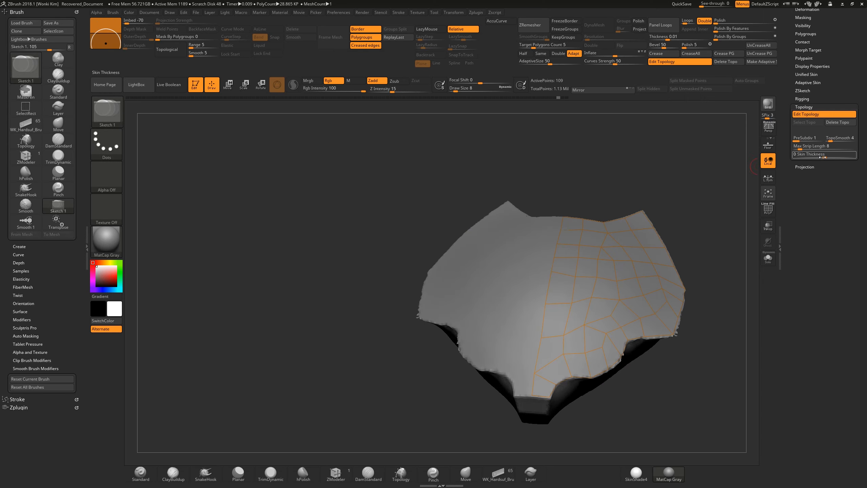
Try previewing the topology skin with a positive Skin Thickness and with a strongly negative one
left_click_drag(823, 156, 834, 158)
mouse_move(709, 199)
left_mouse_down()
mouse_move(696, 197)
mouse_move(703, 194)
left_mouse_up()
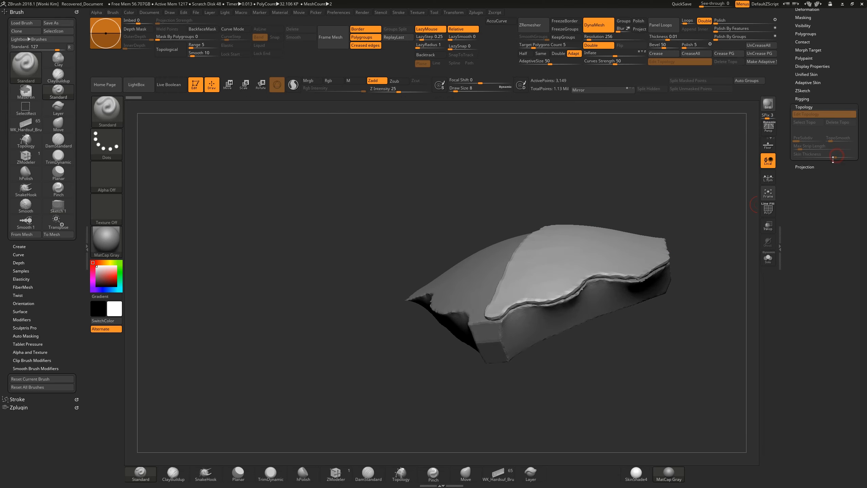
key("ctrl+z")
left_click_drag(835, 158, 827, 156)
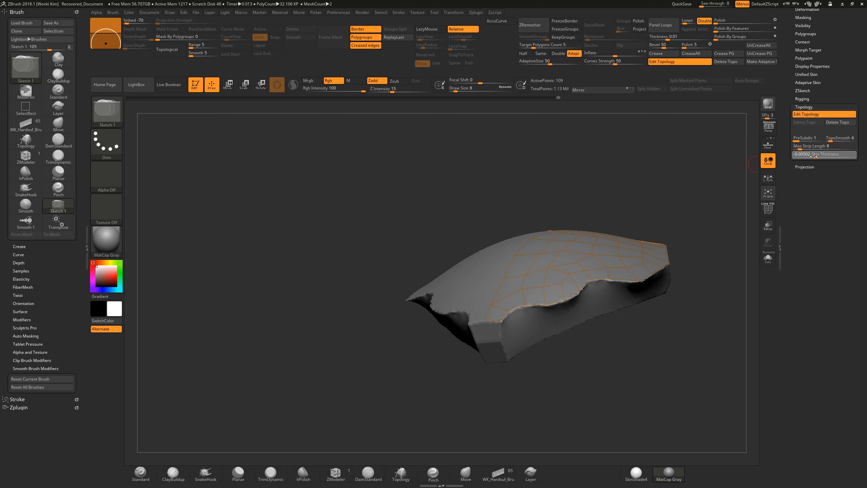
left_click(647, 237)
left_click_drag(685, 216, 663, 212)
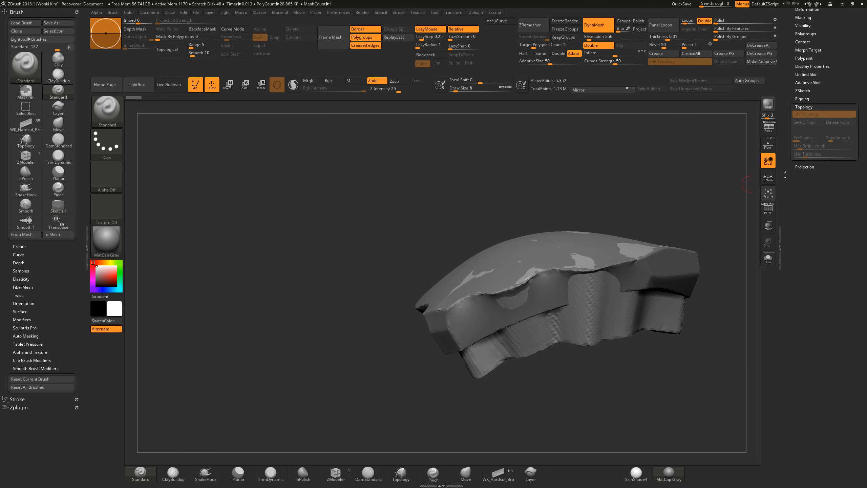
Set the Skin Thickness to -0.00283 and preview the resulting skin on the plate
key("a")
left_click_drag(806, 158, 816, 158)
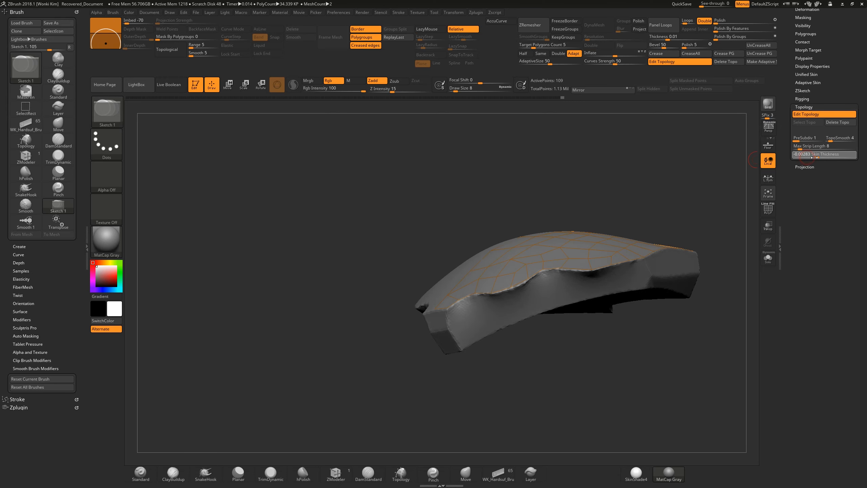
key("a")
left_click_drag(676, 211, 697, 259)
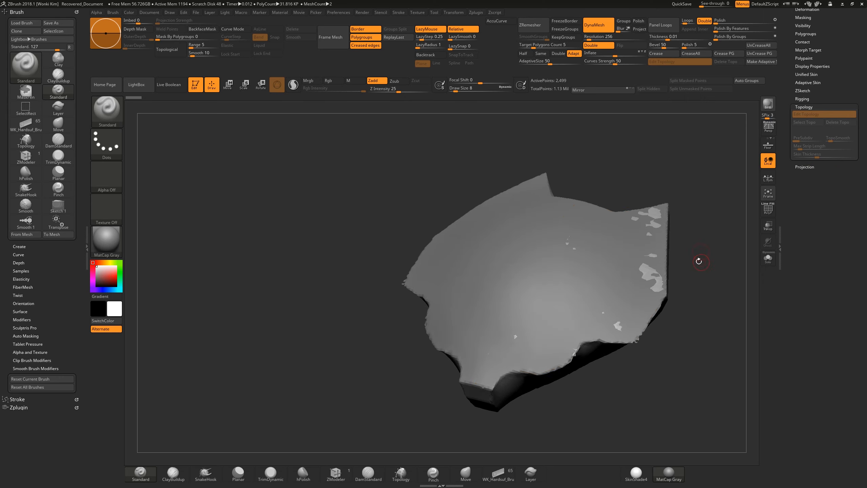
key("a")
left_click_drag(690, 226, 700, 227)
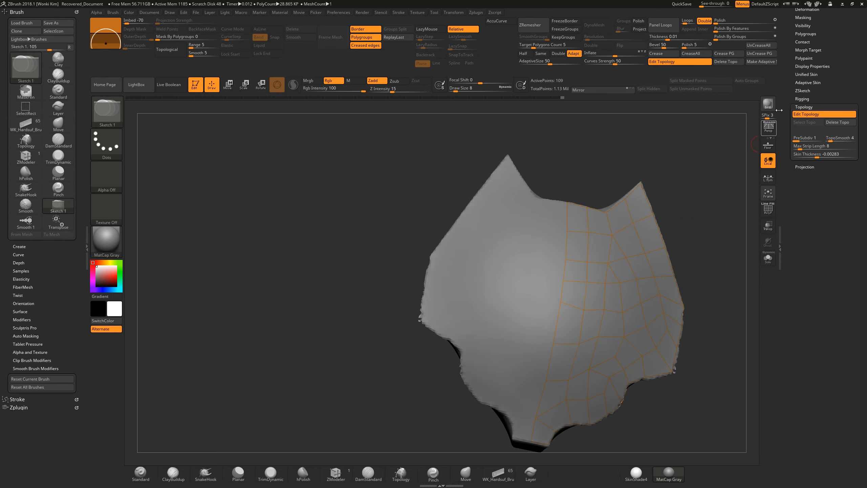
Set the adaptive skin's density to 1 and DynaMesh resolution to 0, and inspect the low-poly preview
left_click(807, 83)
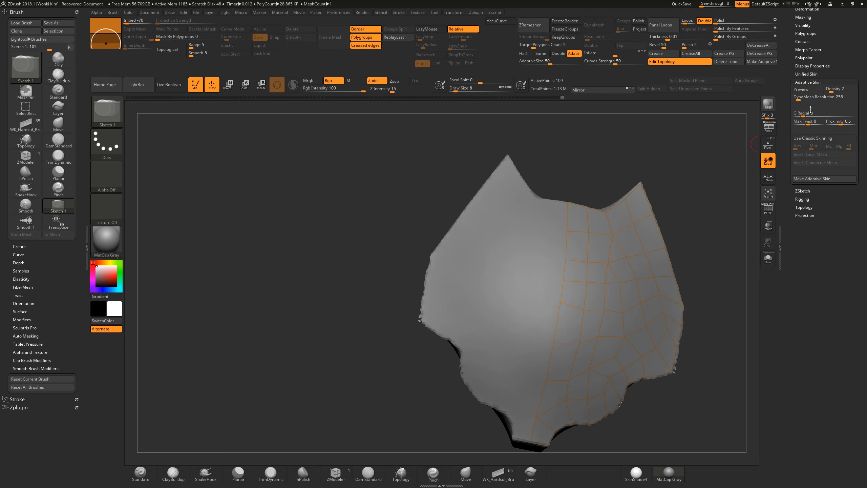
left_click_drag(796, 100, 787, 100)
mouse_move(703, 194)
left_mouse_down()
mouse_move(702, 209)
mouse_move(659, 229)
left_mouse_up()
key("a")
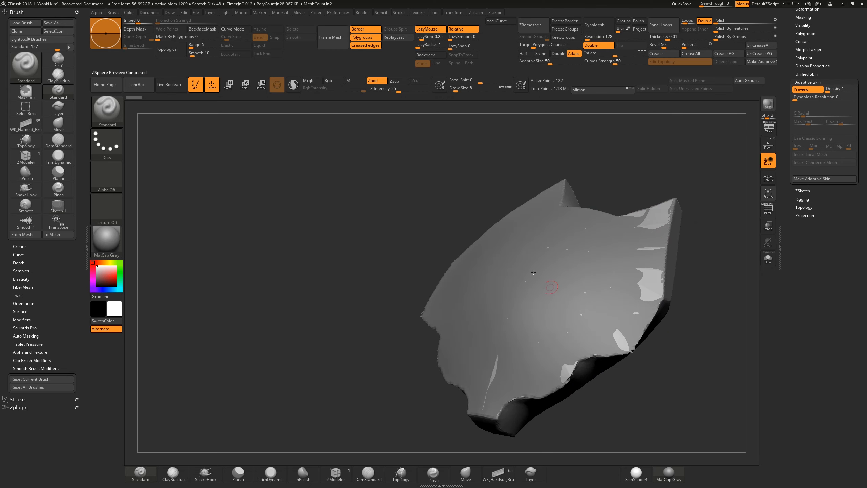
left_click(769, 262)
mouse_move(716, 220)
left_mouse_down()
mouse_move(725, 222)
mouse_move(695, 224)
mouse_move(720, 222)
mouse_move(708, 214)
mouse_move(711, 231)
left_mouse_up()
left_click(770, 262)
mouse_move(712, 198)
left_mouse_down()
mouse_move(694, 214)
mouse_move(721, 192)
left_mouse_up()
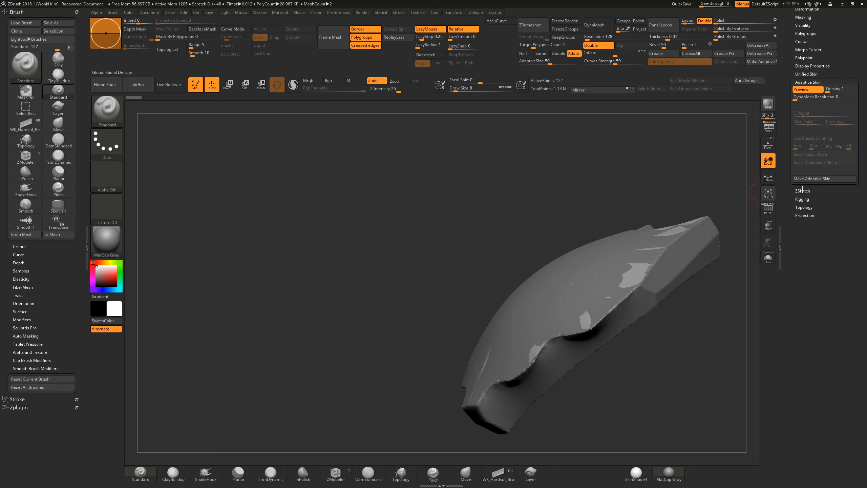
Make the Skin Thickness more strongly negative and preview the thicker skin
left_click(806, 208)
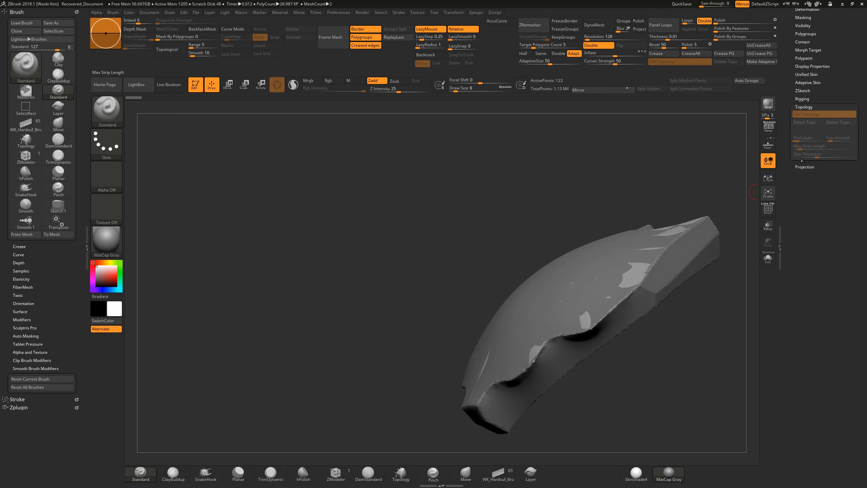
key("a")
left_click_drag(817, 156, 811, 156)
key("a")
Try to push the skin's protruding spike below the plate's lower edge back in with the Move brush
mouse_move(691, 173)
left_mouse_down()
mouse_move(669, 174)
mouse_move(585, 334)
left_mouse_up()
key("w")
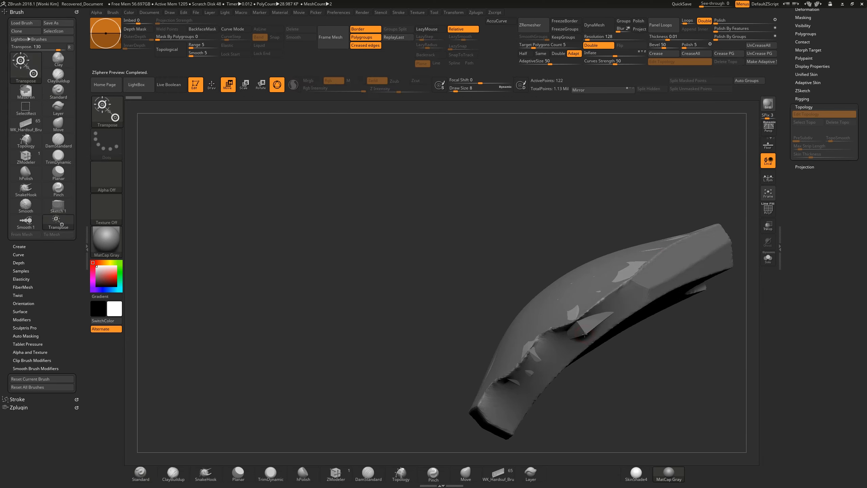
key("q")
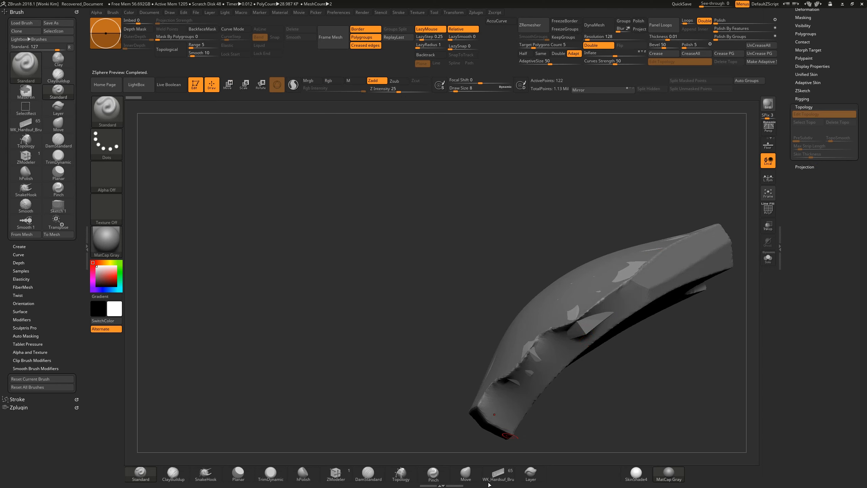
left_click(464, 478)
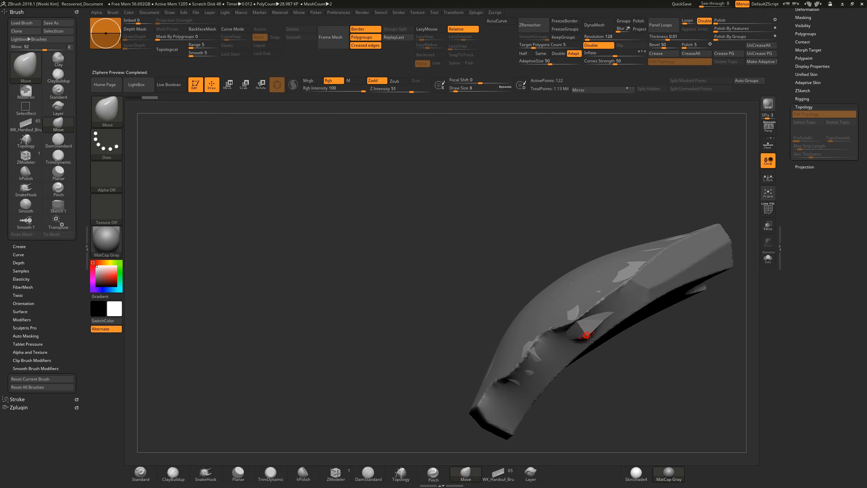
left_click_drag(605, 317, 588, 339)
Examine the preview skin from several angles, both isolated and over the original plate
left_click_drag(601, 216, 720, 201)
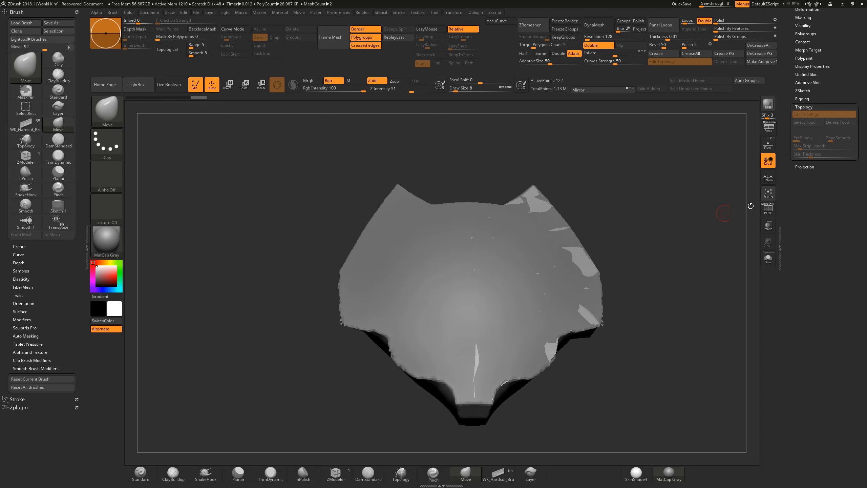
left_click(773, 262)
left_click(772, 262)
left_click_drag(644, 245, 724, 254)
left_click_drag(673, 206, 698, 282)
left_click(772, 262)
Make an adaptive skin from the preview and append the resulting mesh as a new subtool
left_click(813, 83)
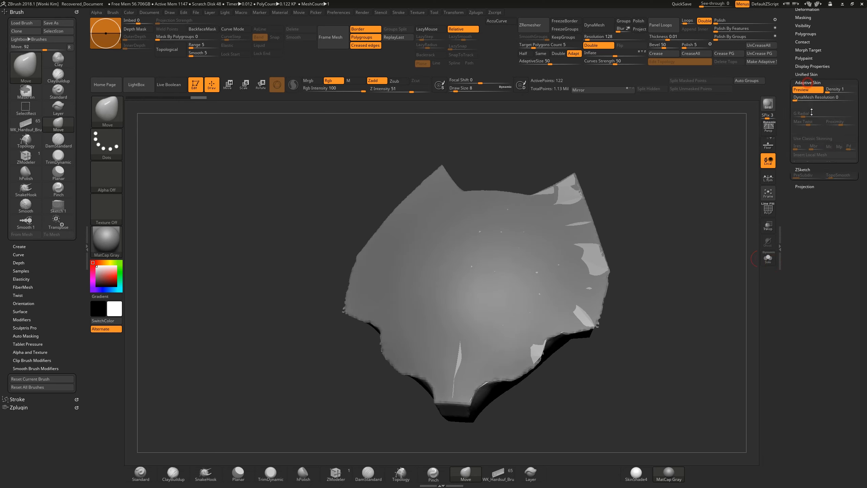
left_click(811, 180)
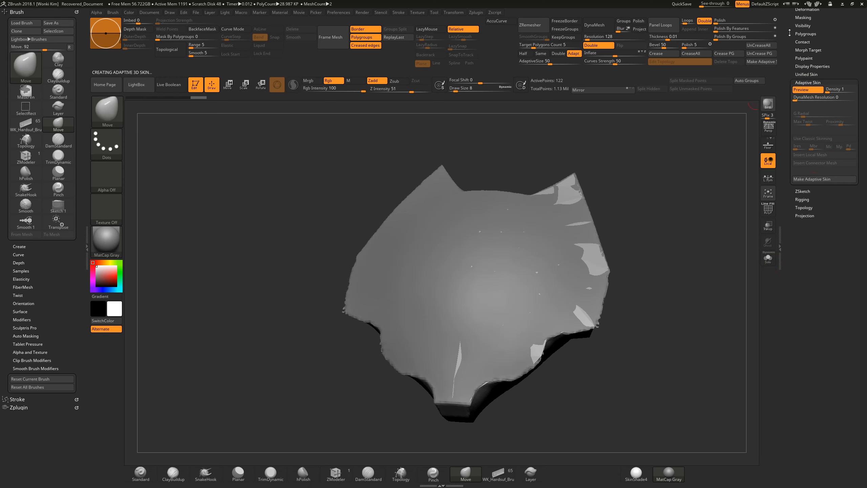
left_click_drag(790, 32, 802, 123)
left_click(804, 149)
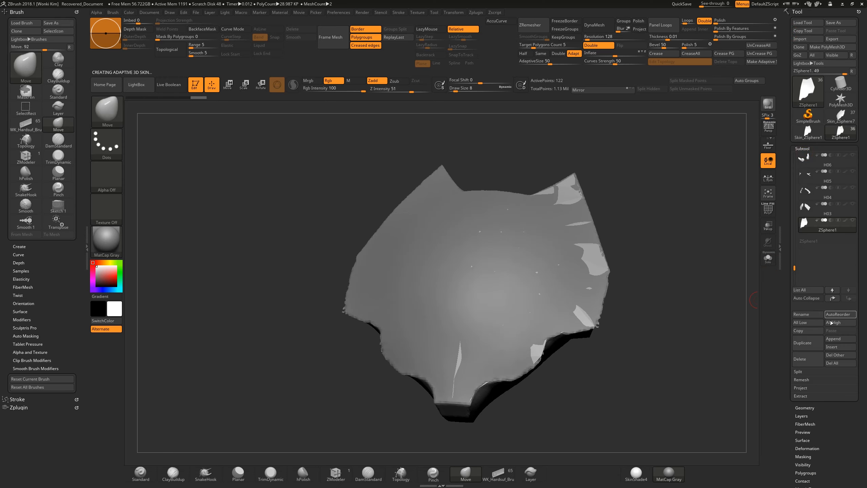
left_click(837, 340)
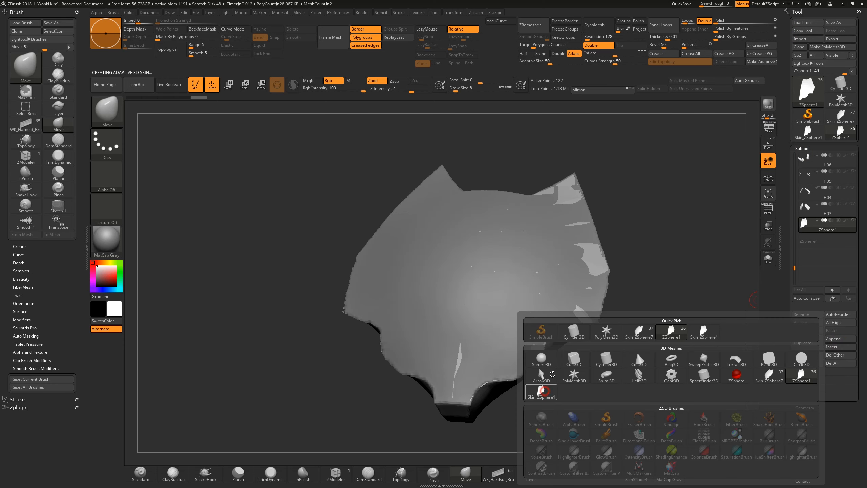
left_click(543, 391)
mouse_move(830, 229)
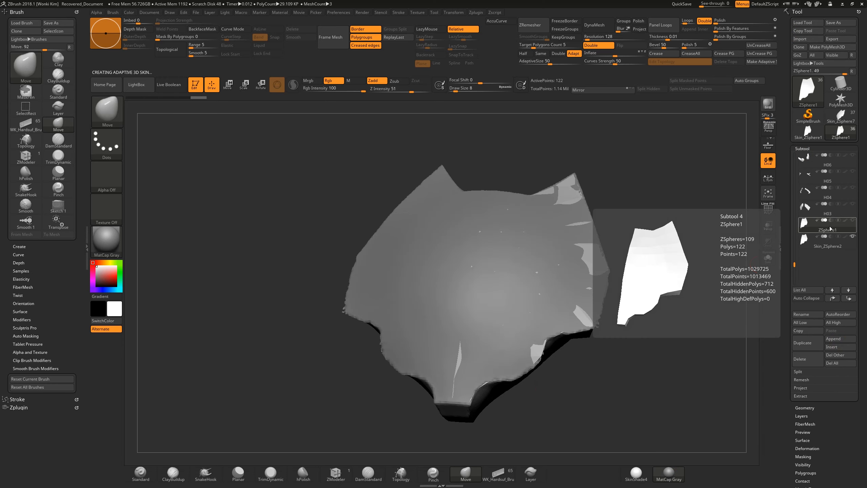
Isolate the Skin_ZSphere2 subtool and mirror the half plate to the opposite side
left_click_drag(713, 248, 655, 260)
key("a")
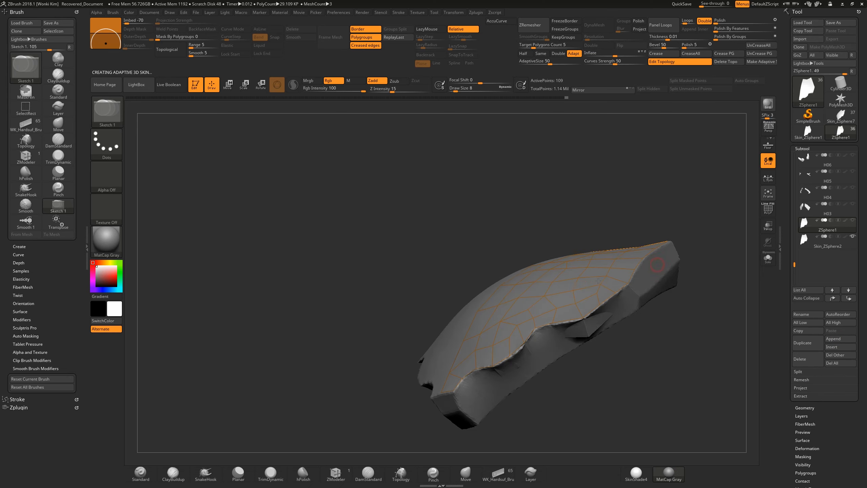
left_click_drag(659, 314, 684, 295)
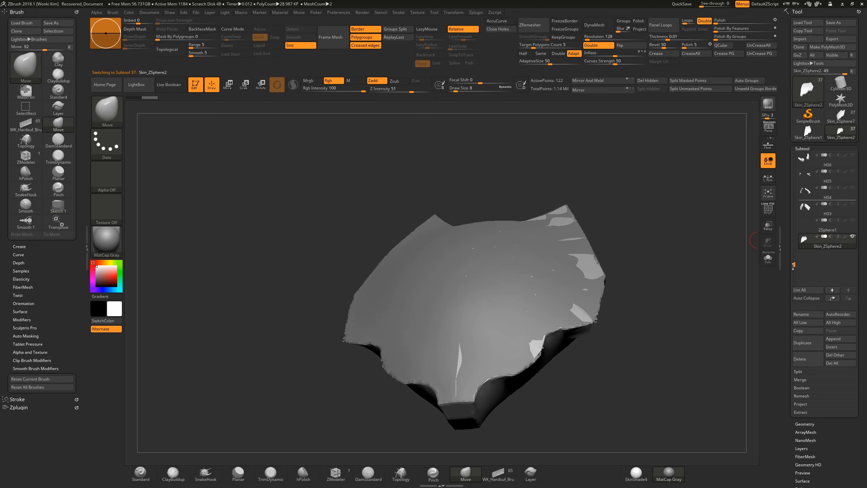
left_click_drag(682, 279, 669, 292)
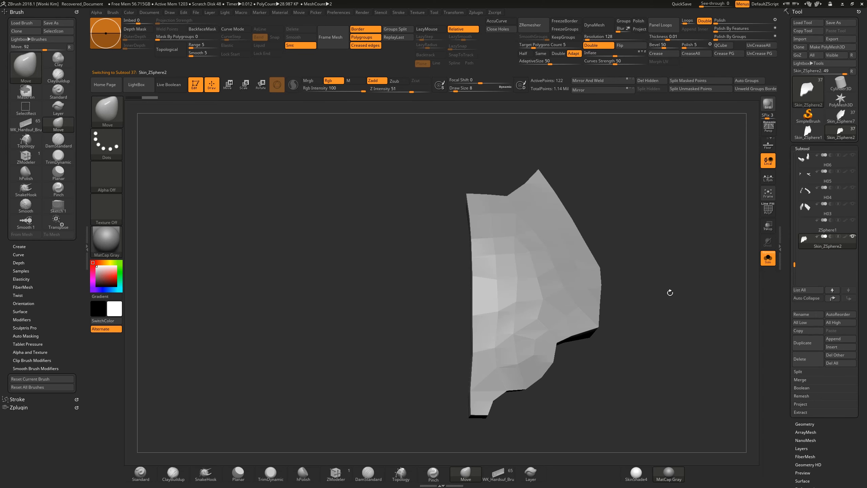
left_click(589, 91)
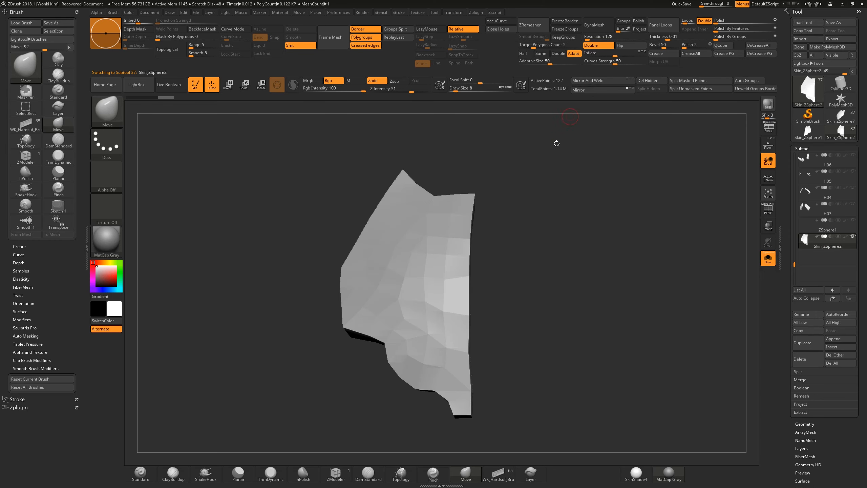
Try to mirror and weld the half plate, and undo the result
left_click(589, 80)
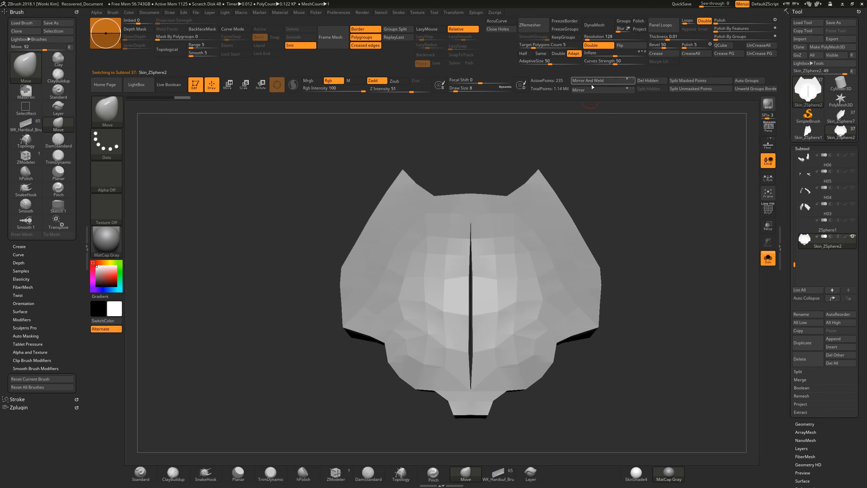
key("ctrl+z")
Mask all but the polygon strip along the half plate's inner edge and clip that edge to a straight vertical line with ClipCurve
key("ctrl")
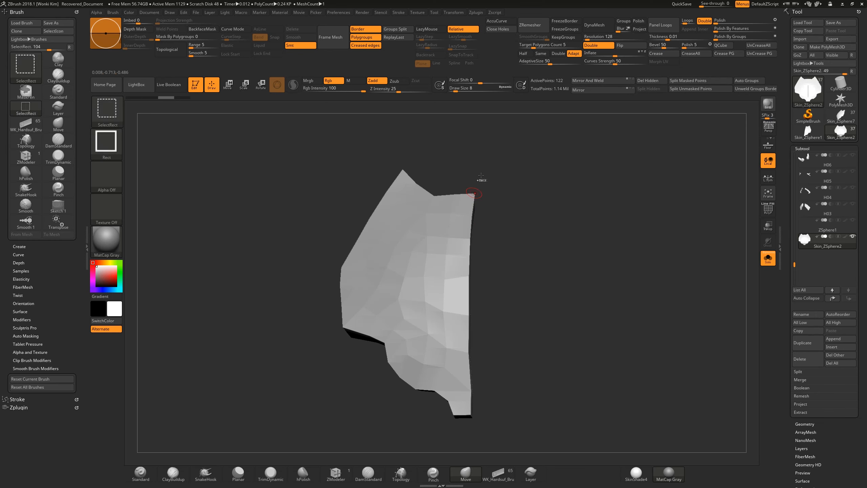
mouse_move(478, 166)
left_mouse_down("ctrl")
mouse_move(464, 239)
mouse_move(461, 440)
left_mouse_up("ctrl")
left_click(525, 222, "ctrl")
left_click_drag(498, 172, 491, 374, "ctrl+shift")
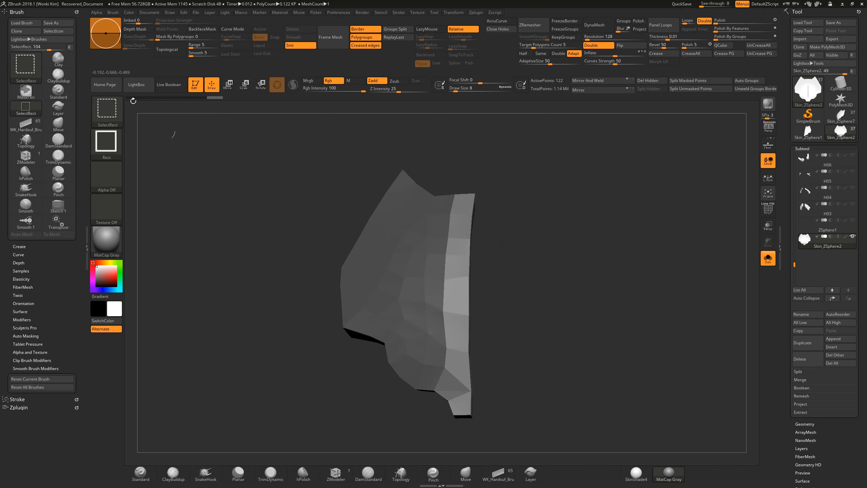
left_click(106, 110)
left_click(214, 149)
left_click_drag(481, 441, 482, 170, "ctrl+shift")
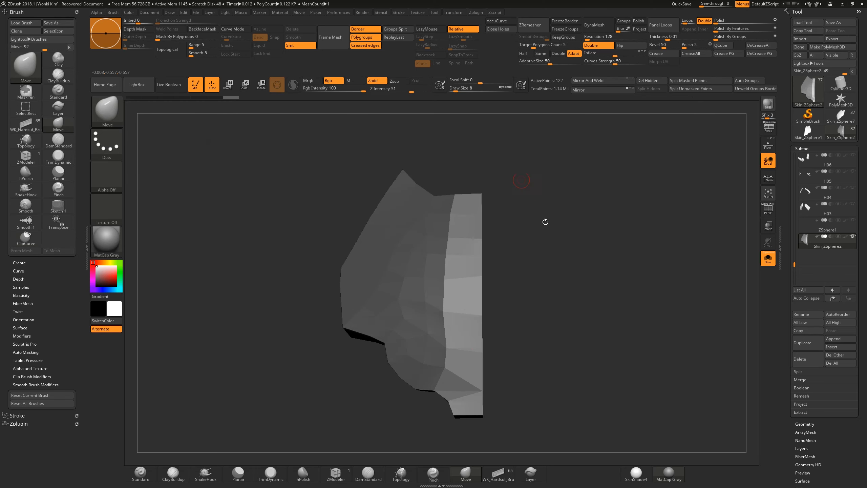
Mirror and weld the straightened half plate into a full plate
left_click(590, 82)
mouse_move(599, 147)
left_mouse_down()
mouse_move(601, 182)
mouse_move(596, 164)
mouse_move(580, 201)
mouse_move(590, 218)
left_mouse_up()
key("ctrl")
mouse_move(590, 219)
left_mouse_down()
mouse_move(594, 191)
mouse_move(580, 185)
mouse_move(577, 196)
left_mouse_up()
left_click_drag(589, 167, 545, 187, "alt")
Delete the existing topology from the ZSphere1 subtool and make the H03 subtool visible as the surface underneath
left_click(827, 230)
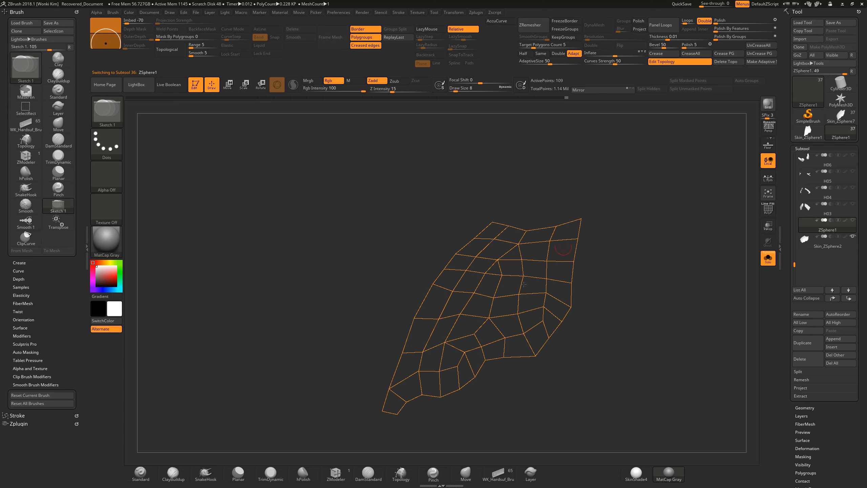
left_click(721, 60)
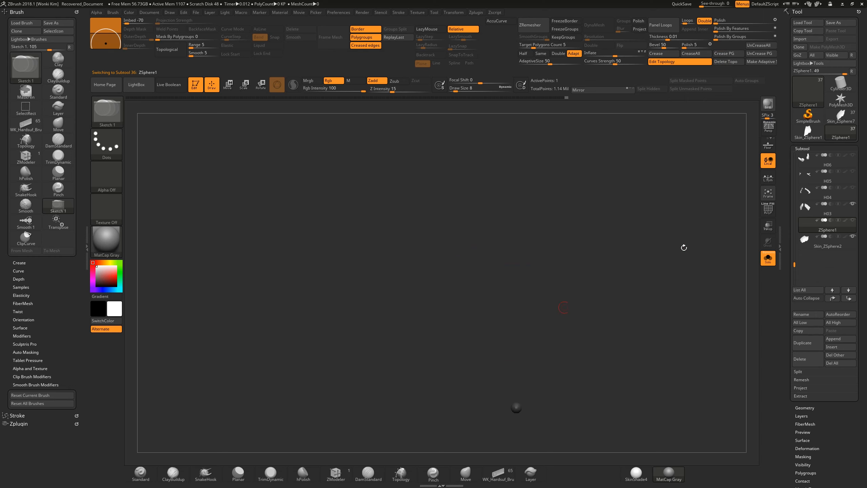
left_click(817, 218)
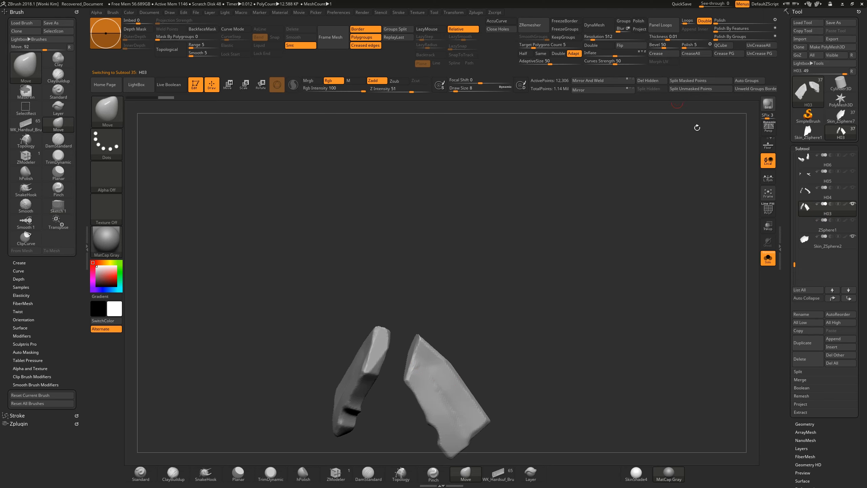
left_click(823, 229)
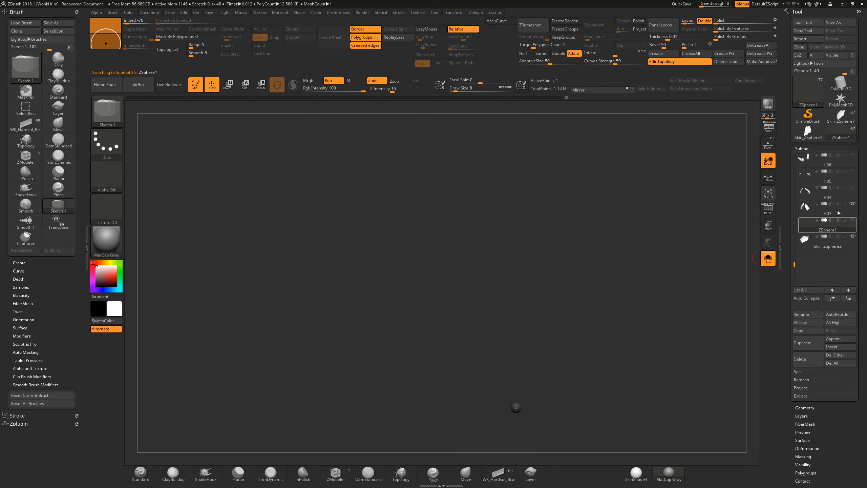
Leave solo mode and try placing new topology points on one of the H03 side plates
key("f")
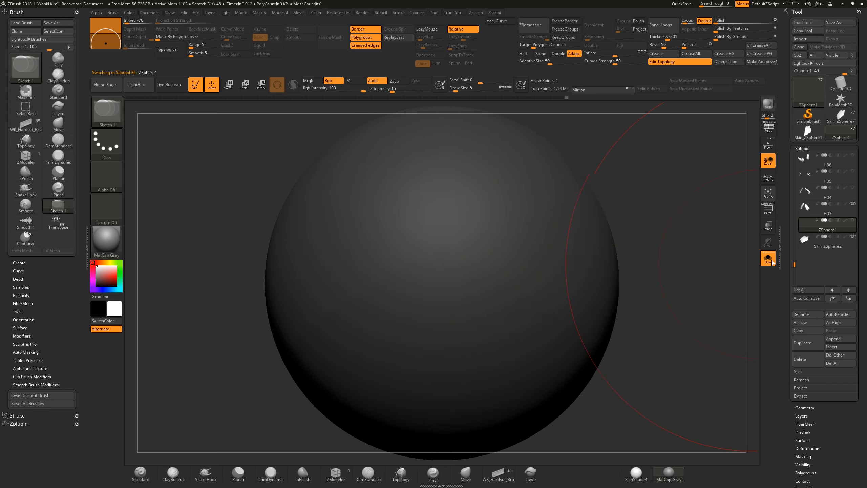
key("f")
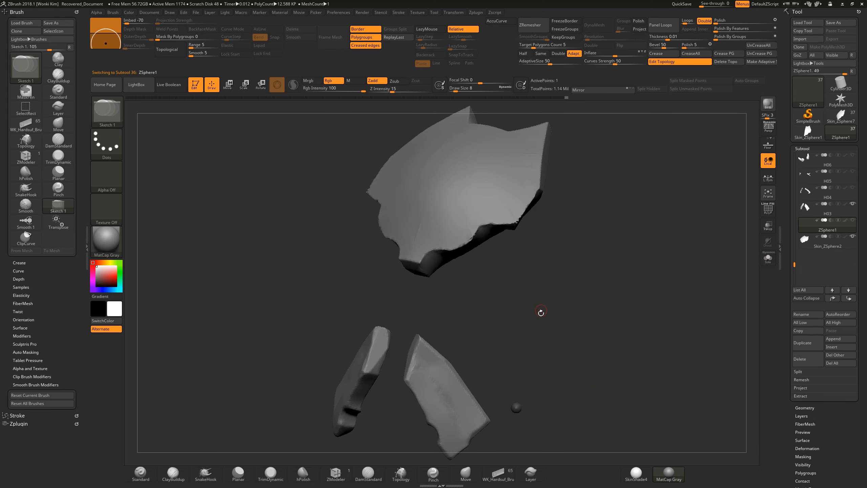
left_click_drag(523, 287, 540, 255, "alt")
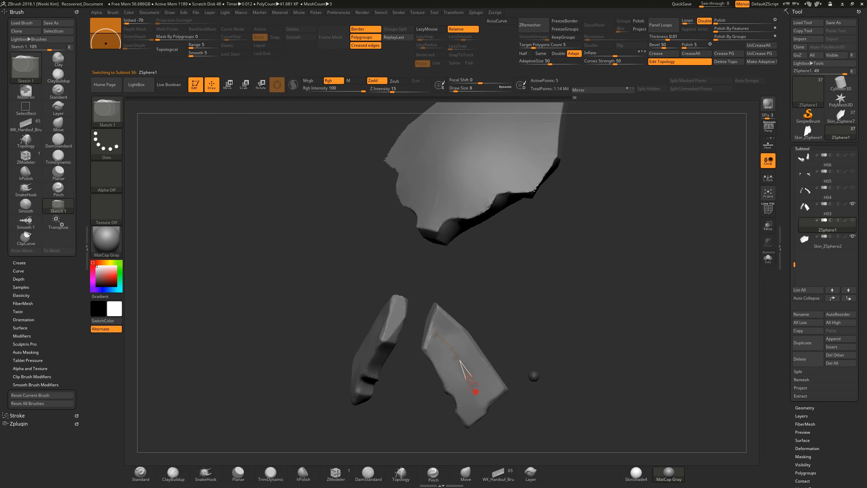
key("ctrl")
mouse_move(493, 284)
left_mouse_down()
mouse_move(522, 306)
mouse_move(515, 297)
mouse_move(532, 291)
mouse_move(519, 278)
left_mouse_up()
Isolate the Skin_ZSphere2 plate with its polyframe shown and activate Dynamic Subdiv, choosing Always YES
left_click(823, 245)
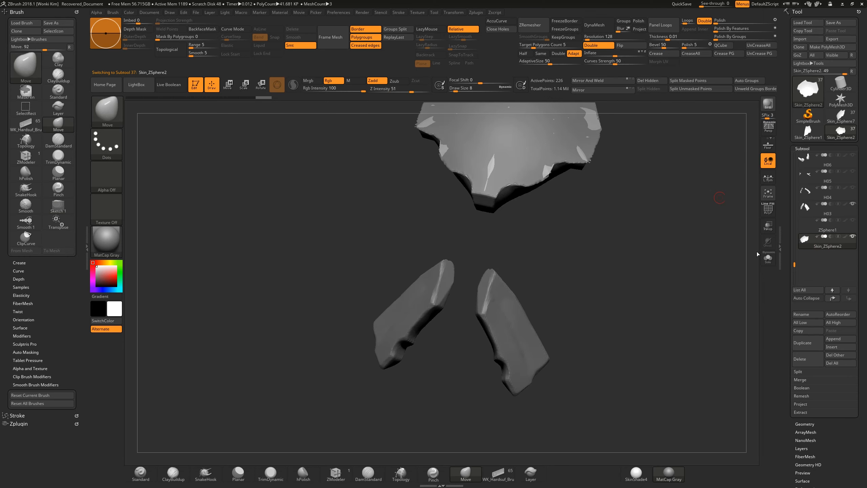
left_click(768, 259)
key("f")
key("shift+f")
left_click_drag(601, 272, 622, 251)
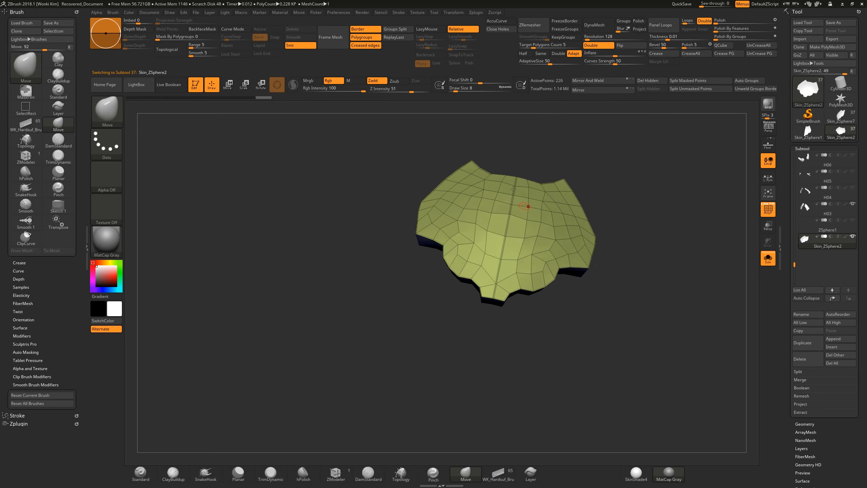
left_click_drag(534, 161, 477, 290, "alt")
left_click_drag(512, 328, 445, 356)
key("d")
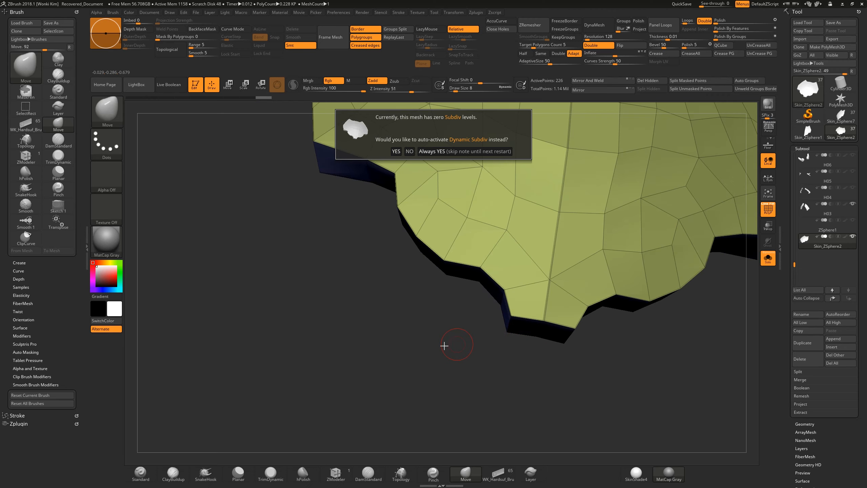
left_click(445, 152)
Examine the smoothed plate's surface, centre seam and rounded corners from several angles, with and without polyframe
left_click_drag(404, 325, 463, 210)
left_click_drag(543, 131, 414, 244)
key("shift+f")
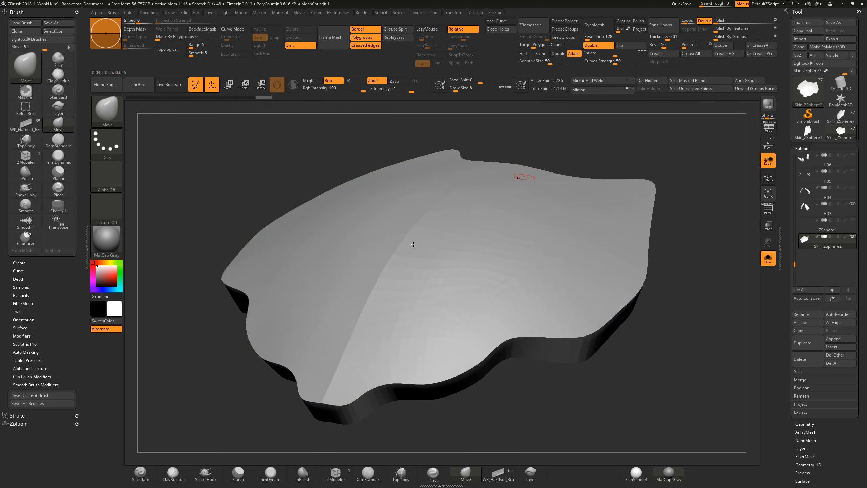
left_click_drag(552, 145, 561, 154)
key("shift+f")
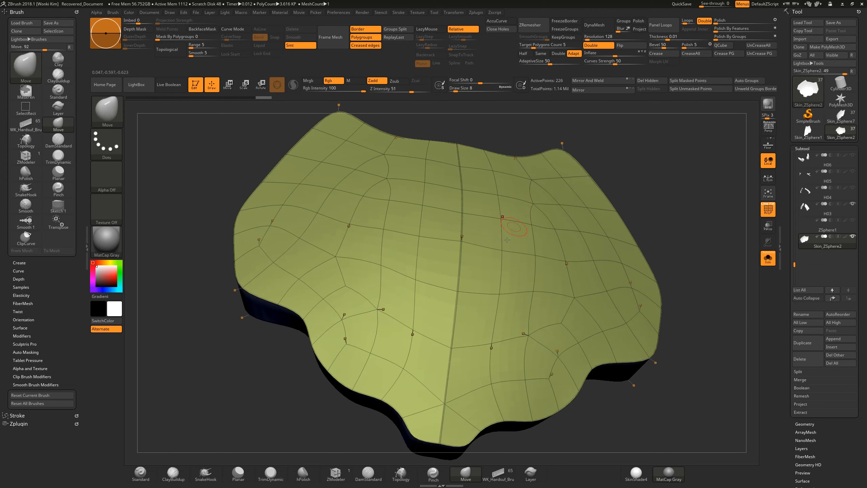
left_click_drag(274, 394, 299, 424)
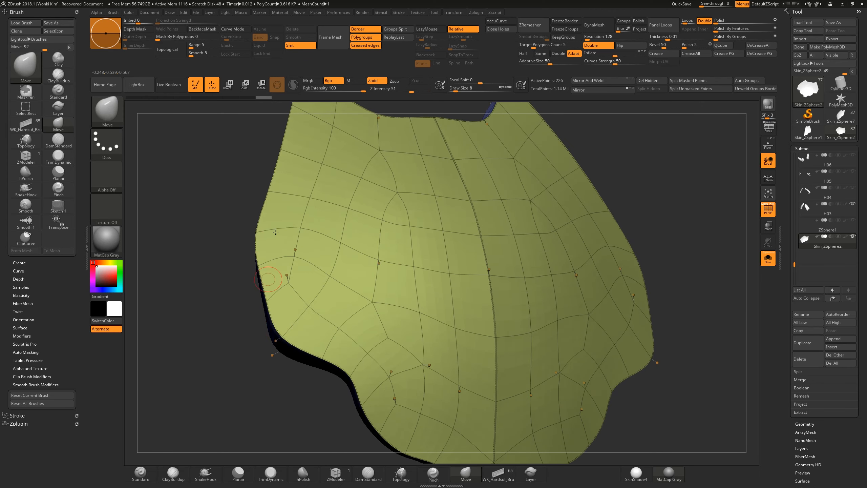
left_click_drag(221, 224, 314, 205)
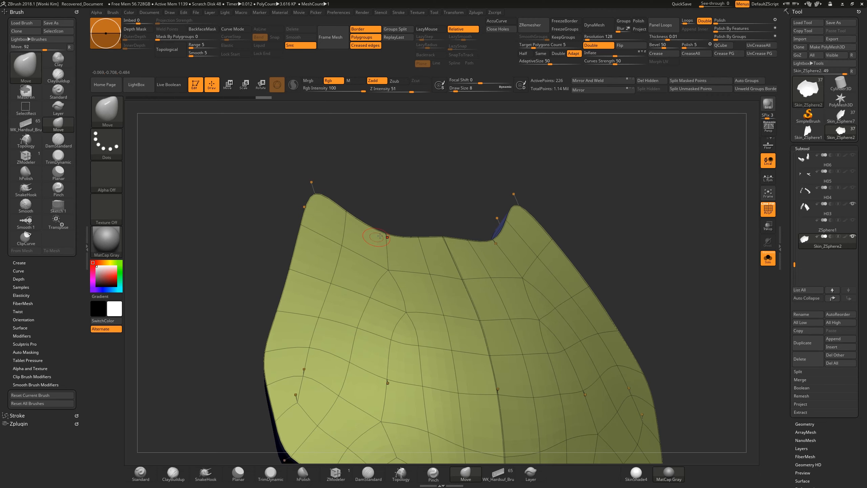
left_click_drag(469, 200, 445, 171)
left_click_drag(586, 240, 560, 153)
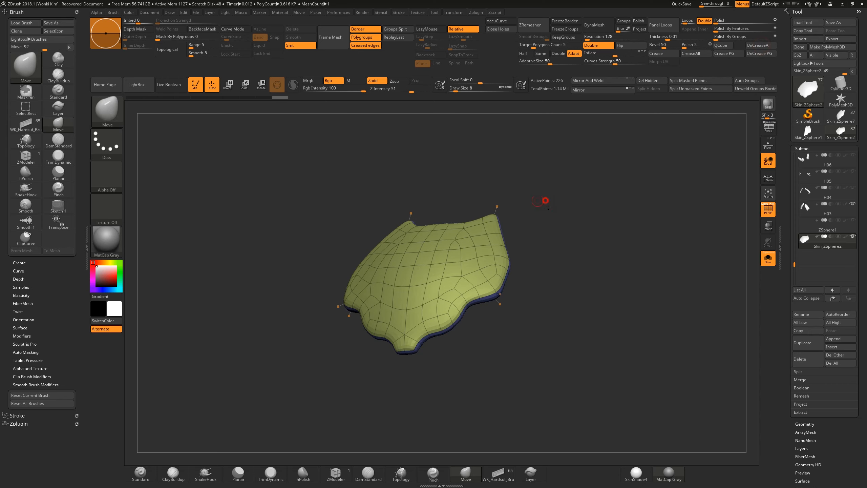
Frame the plate and turn off its Dynamic Subdiv preview
key("f")
key("shift+d")
mouse_move(657, 189)
left_mouse_down()
mouse_move(623, 176)
mouse_move(623, 222)
mouse_move(580, 201)
left_mouse_up()
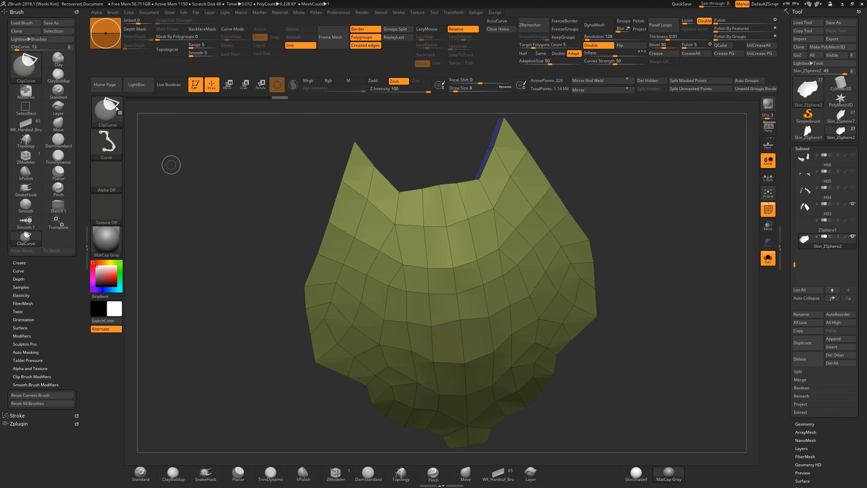
Isolate the rim faces of the notch between the plate's two upper points with SelectLasso and crease their polygroup borders
left_click(109, 111)
left_click(312, 147)
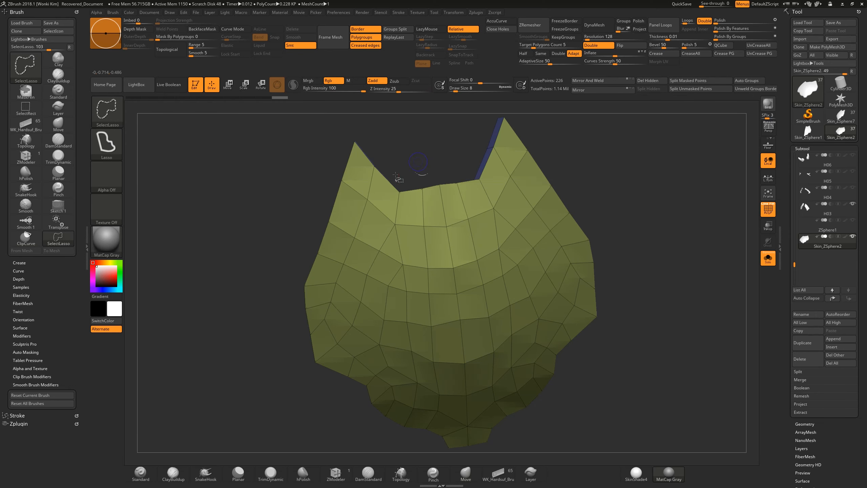
mouse_move(403, 175)
left_mouse_down()
mouse_move(435, 163)
mouse_move(400, 183)
mouse_move(430, 178)
mouse_move(478, 191)
mouse_move(445, 175)
mouse_move(448, 159)
left_mouse_up()
left_click(568, 149, "ctrl+shift")
left_click_drag(567, 148, 557, 137)
mouse_move(466, 149)
left_mouse_down("ctrl+shift")
mouse_move(496, 186)
mouse_move(518, 118)
mouse_move(457, 139)
left_mouse_up("ctrl+shift")
left_click(503, 171, "ctrl+shift")
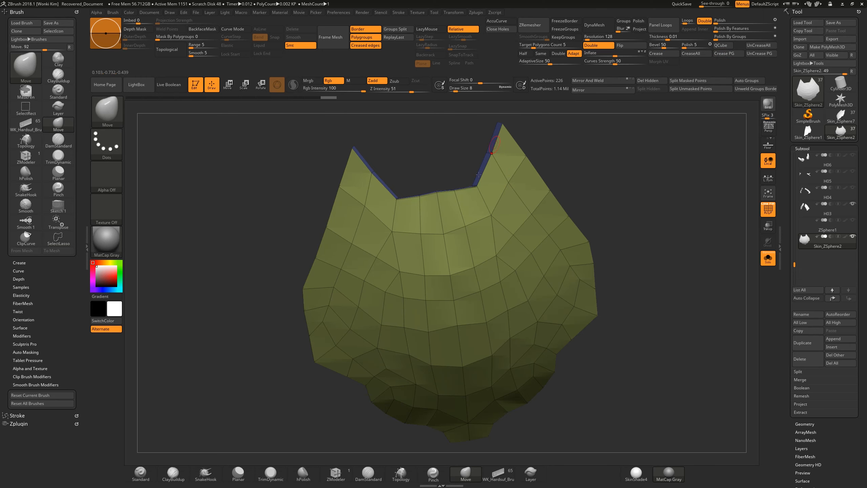
key("ctrl+shift")
mouse_move(462, 163)
left_mouse_down("ctrl+shift")
mouse_move(515, 160)
mouse_move(461, 110)
mouse_move(464, 150)
left_mouse_up("ctrl+shift")
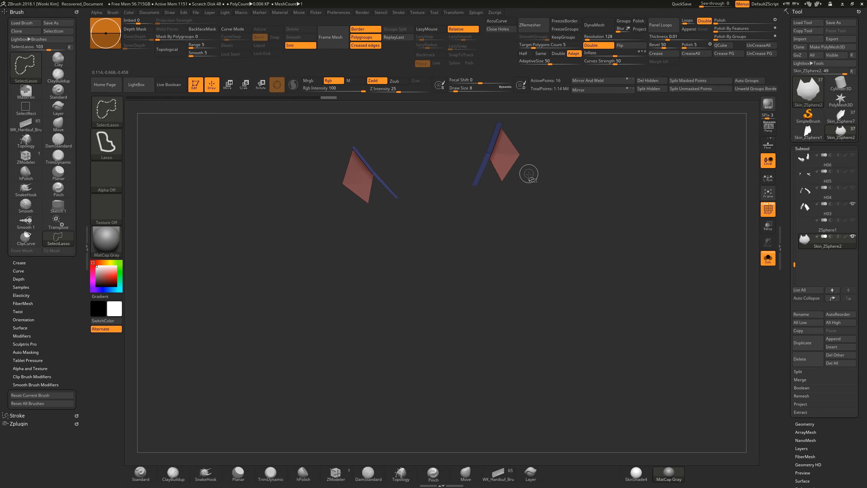
mouse_move(519, 146)
left_mouse_down("ctrl+shift")
mouse_move(502, 166)
mouse_move(521, 246)
left_mouse_up("ctrl+shift")
left_click_drag(526, 196, 535, 172)
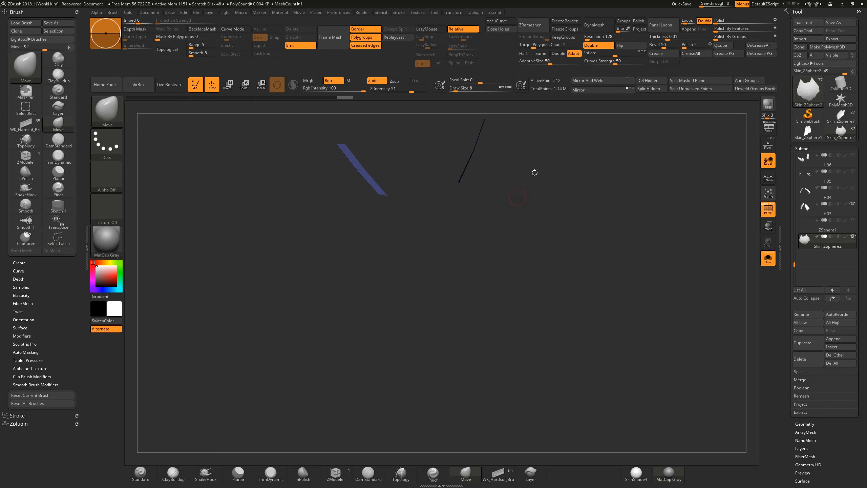
left_click(724, 55)
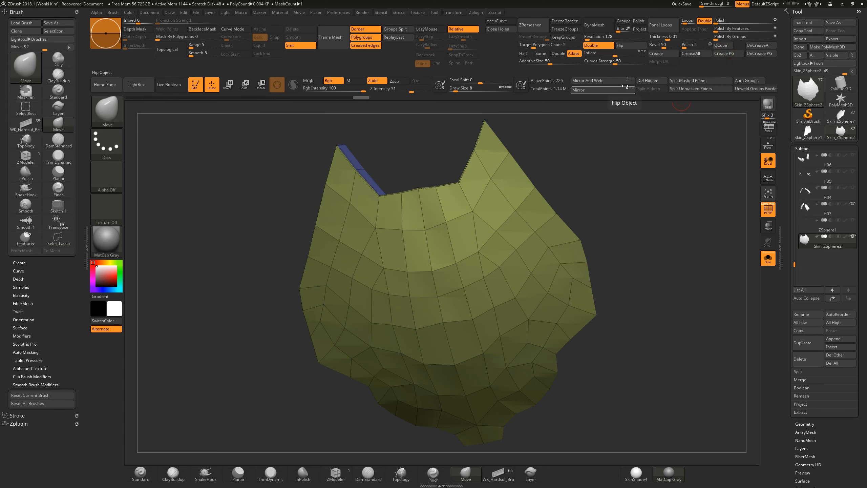
Preview the notch with Dynamic Subdiv and crease the isolated rim faces along the plate's long upper outer sides
mouse_move(385, 151)
left_mouse_down()
mouse_move(412, 205)
mouse_move(464, 138)
mouse_move(437, 133)
mouse_move(454, 191)
mouse_move(433, 270)
mouse_move(424, 136)
mouse_move(434, 134)
mouse_move(444, 174)
mouse_move(432, 204)
mouse_move(438, 180)
mouse_move(536, 122)
left_mouse_up()
key("d")
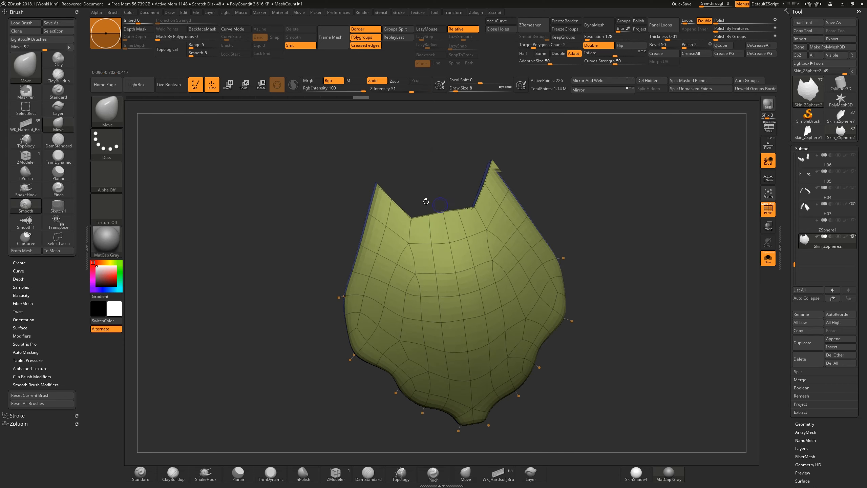
mouse_move(319, 254)
left_mouse_down("ctrl+shift")
mouse_move(342, 316)
mouse_move(388, 171)
left_mouse_up("ctrl+shift")
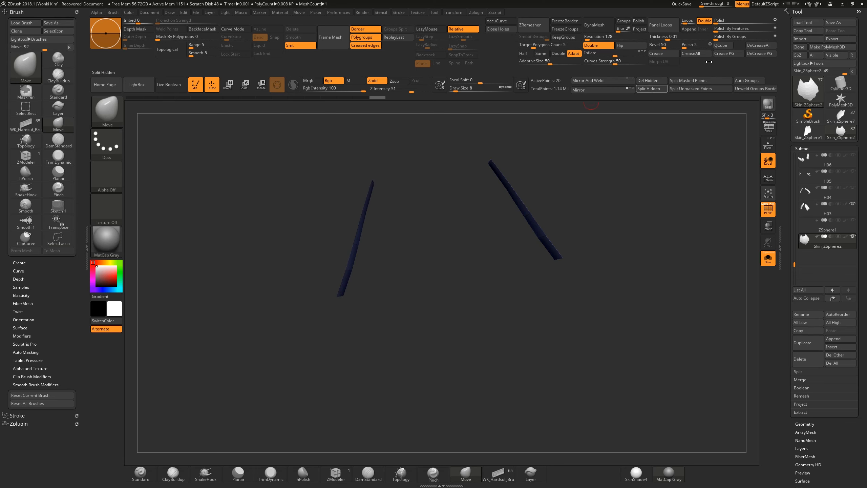
left_click(440, 161, "ctrl+shift")
Isolate and crease the rim faces of the plate's short lower outer sides and the step beneath them
mouse_move(314, 305)
left_mouse_down("ctrl+shift")
mouse_move(358, 378)
mouse_move(315, 304)
mouse_move(309, 270)
mouse_move(324, 276)
left_mouse_up("ctrl+shift")
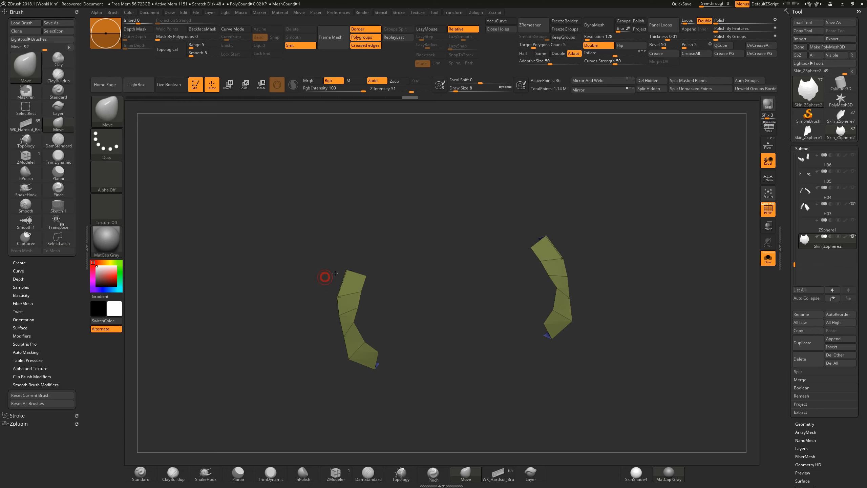
left_click(317, 323, "ctrl+shift")
mouse_move(316, 328)
left_mouse_down("ctrl+shift")
mouse_move(358, 381)
mouse_move(354, 301)
mouse_move(310, 278)
mouse_move(327, 267)
left_mouse_up("ctrl+shift")
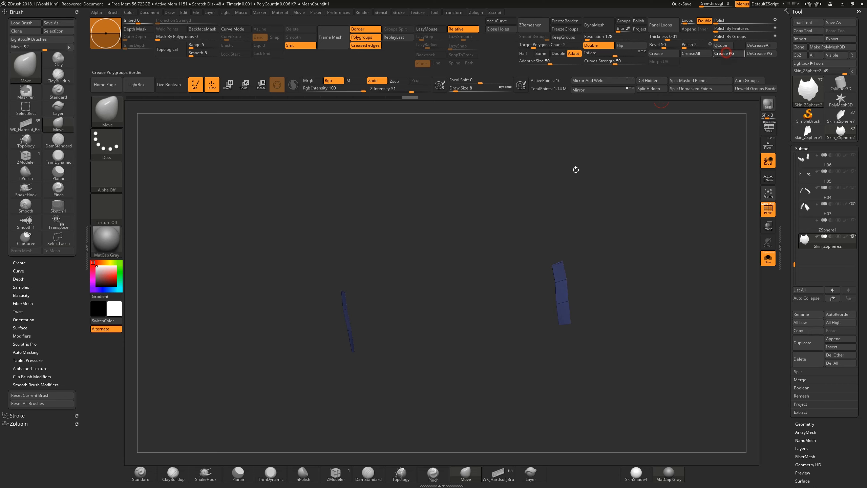
left_click(576, 170, "ctrl+shift")
mouse_move(433, 174)
left_mouse_down()
mouse_move(379, 325)
mouse_move(329, 303)
mouse_move(330, 310)
left_mouse_up()
left_click(720, 58)
left_click(499, 225, "ctrl+shift")
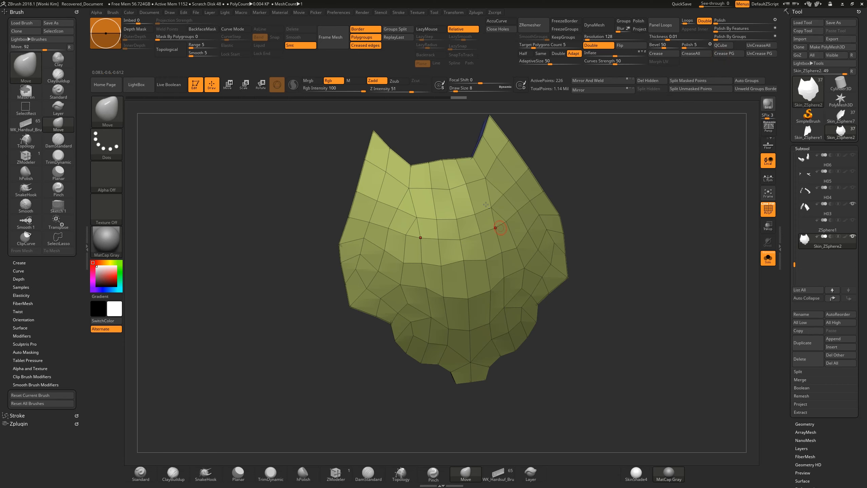
Isolate the curved rim faces on both sides of the plate's lower part and crease their polygroup borders
left_click_drag(606, 225, 373, 293)
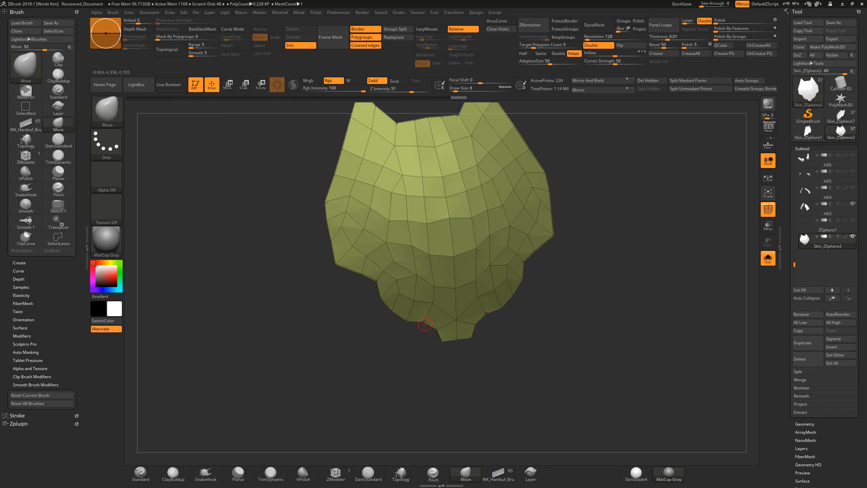
mouse_move(357, 318)
left_mouse_down("ctrl+shift")
mouse_move(417, 333)
mouse_move(356, 307)
mouse_move(364, 277)
mouse_move(356, 274)
left_mouse_up("ctrl+shift")
left_click_drag(379, 333, 381, 314)
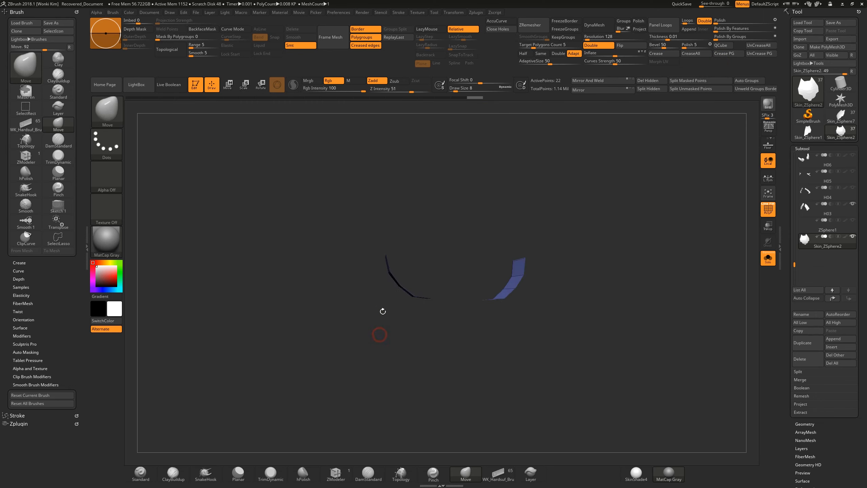
left_click(725, 54)
left_click(623, 188, "ctrl+shift")
left_click_drag(593, 218, 571, 230)
Isolate and crease the rim faces beside the plate's lower tip and those across the tip's end
mouse_move(403, 348)
left_mouse_down("ctrl+shift")
mouse_move(439, 332)
mouse_move(385, 319)
left_mouse_up("ctrl+shift")
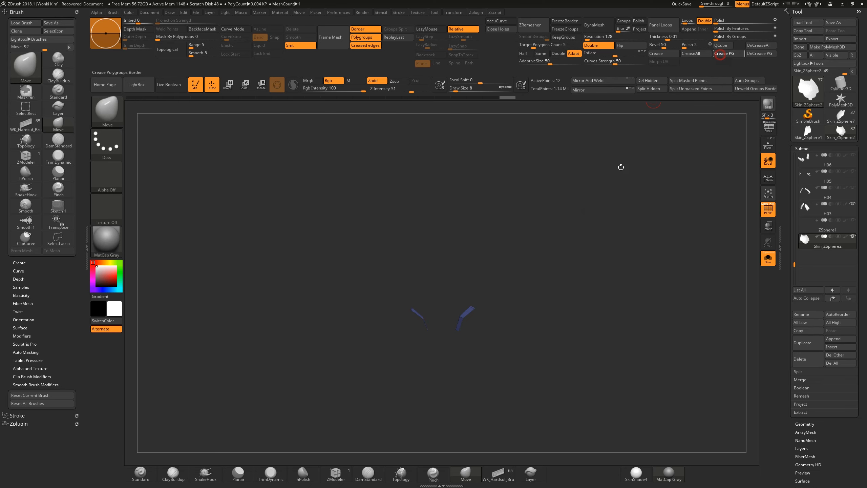
left_click(491, 329, "ctrl+shift")
left_click_drag(417, 336, 499, 376, "ctrl+shift")
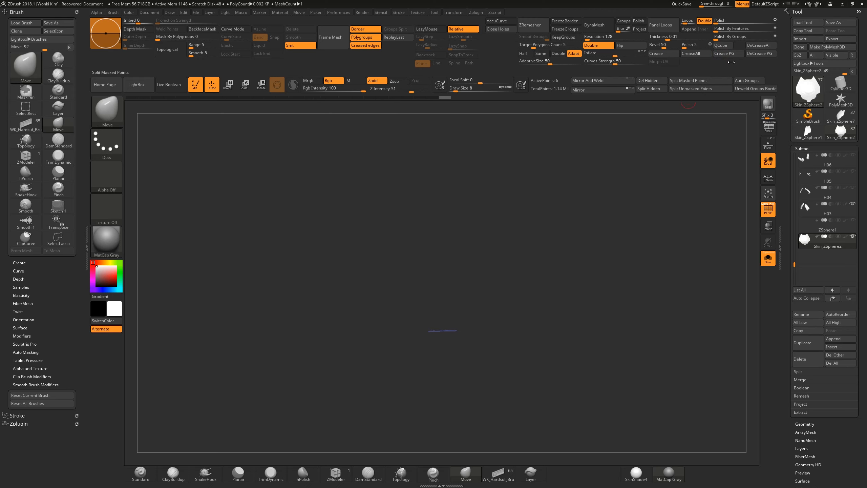
left_click(728, 54)
left_click(618, 220, "ctrl+shift")
mouse_move(614, 232)
left_mouse_down()
mouse_move(603, 208)
mouse_move(589, 208)
mouse_move(598, 198)
mouse_move(597, 221)
mouse_move(623, 209)
mouse_move(590, 242)
mouse_move(640, 243)
mouse_move(579, 251)
mouse_move(593, 235)
mouse_move(580, 181)
mouse_move(582, 219)
mouse_move(631, 222)
mouse_move(598, 225)
mouse_move(589, 243)
mouse_move(563, 204)
left_mouse_up()
Check the creased plate with the Dynamic Subdiv preview switched on and off, hiding and restoring the polyframe
key("d")
key("shift+f")
key("shift+d")
key("shift+f")
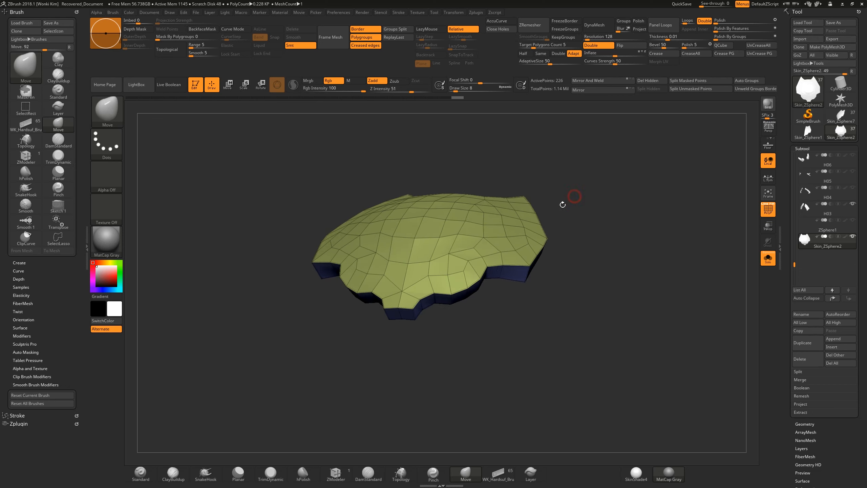
Switch the sculpting brush to hPolish for the forehead plate
key("space")
left_click_drag(444, 349, 559, 316)
left_click(310, 473)
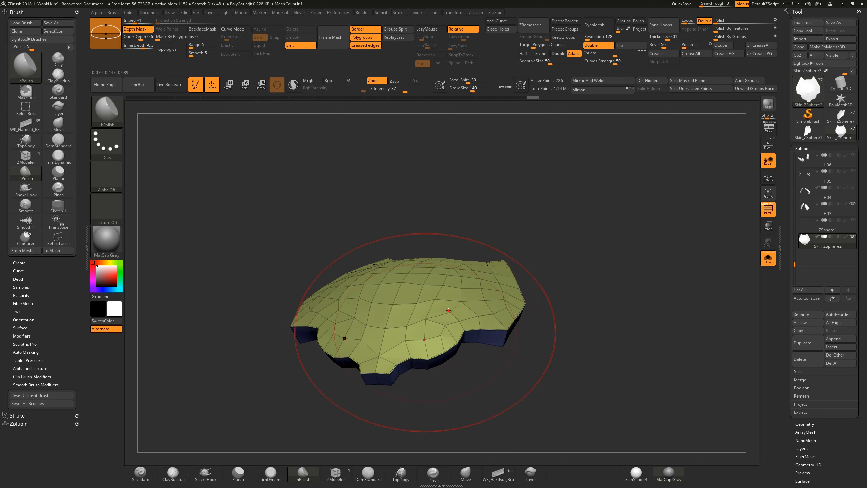
left_click_drag(566, 265, 494, 260)
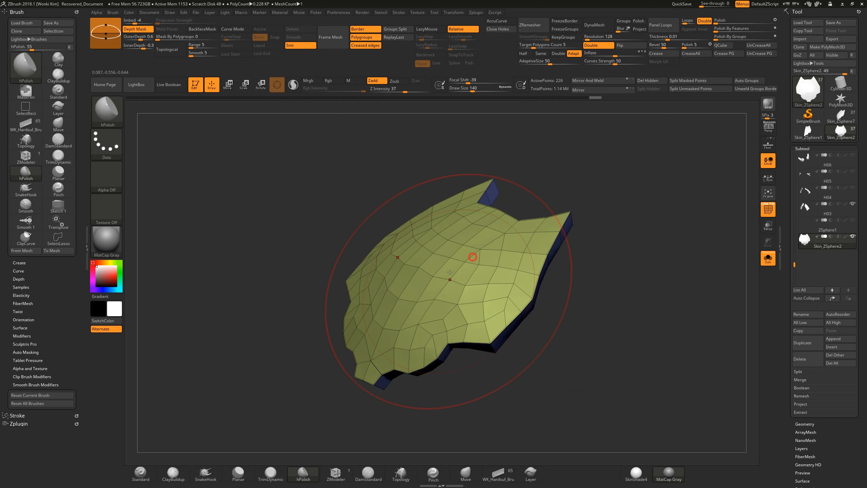
Inspect the plate's rim and upper notch with the polyframe hidden and Dynamic Subdiv on, then restore the polyframe
key("shift+f")
mouse_move(598, 279)
left_mouse_down()
mouse_move(616, 309)
mouse_move(611, 320)
mouse_move(584, 262)
mouse_move(601, 244)
left_mouse_up()
key("d")
mouse_move(588, 254)
left_mouse_down()
mouse_move(593, 225)
mouse_move(592, 238)
mouse_move(567, 247)
left_mouse_up()
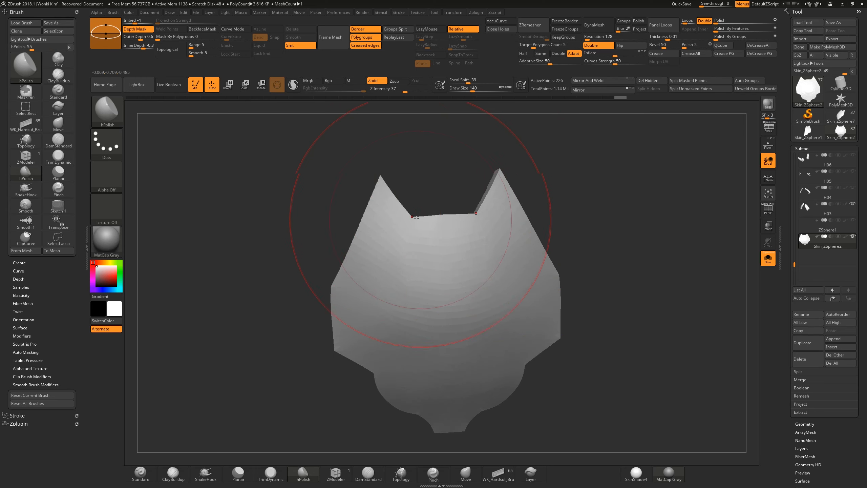
left_click_drag(575, 201, 511, 215)
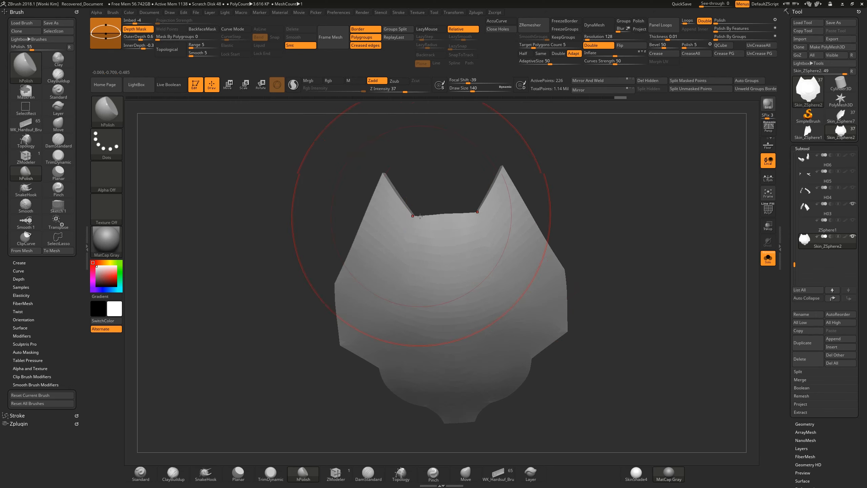
left_click_drag(566, 188, 475, 202)
left_click_drag(271, 275, 326, 209)
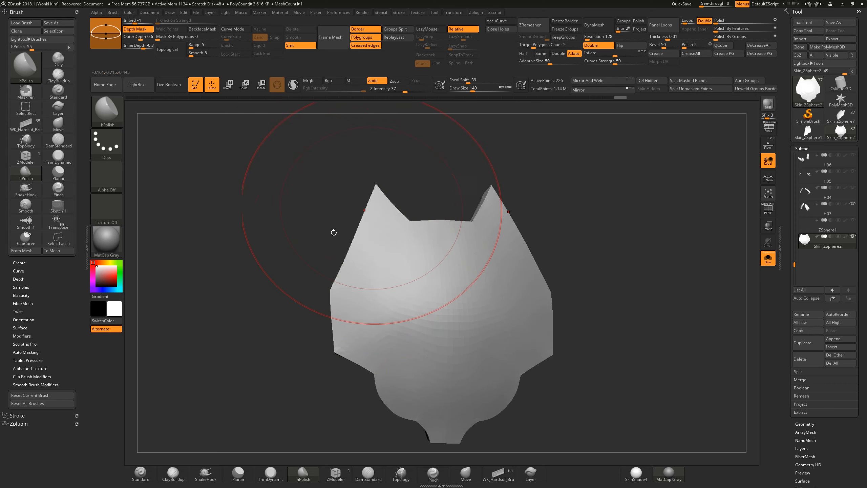
key("shift+f")
left_click_drag(325, 220, 322, 245)
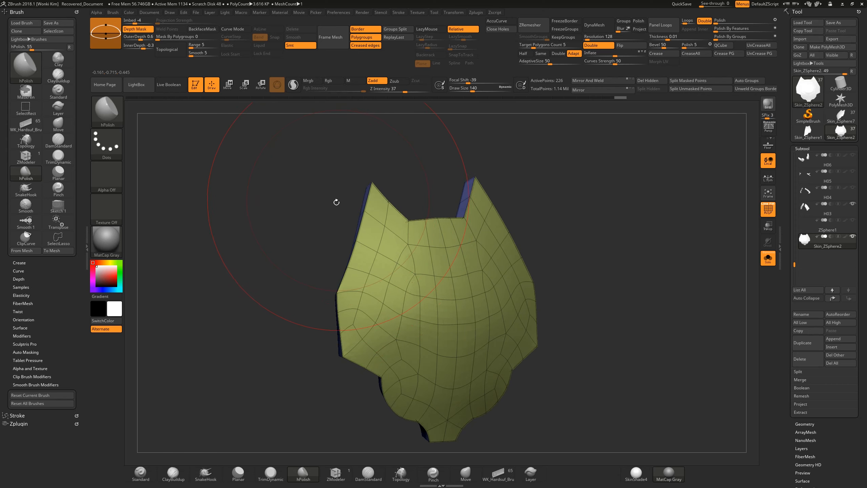
Set MaskLasso as the masking brush, lasso the plate's upper outer side and invert the mask so only that edge is free
key("ctrl")
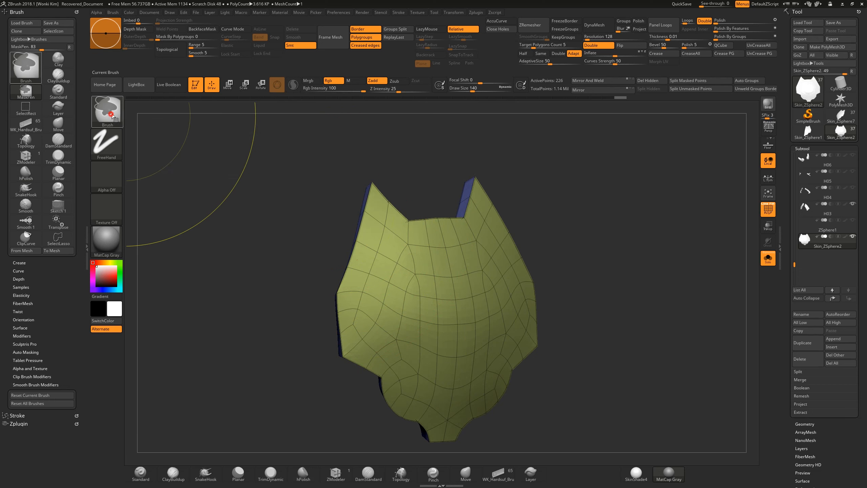
left_click(107, 111)
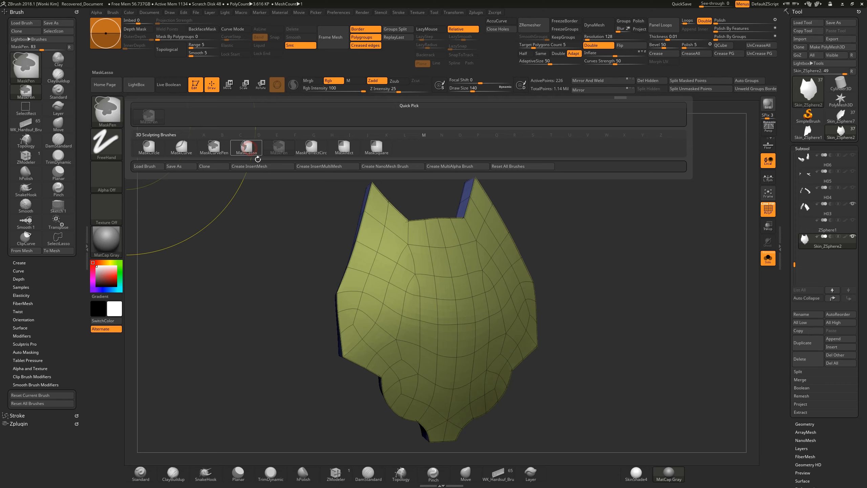
left_click(246, 147)
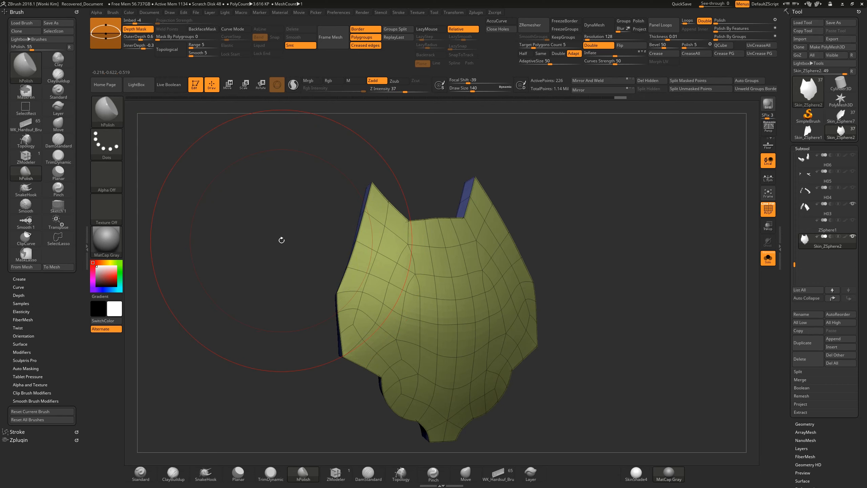
mouse_move(315, 268)
left_mouse_down("ctrl")
mouse_move(319, 194)
mouse_move(328, 206)
mouse_move(326, 197)
mouse_move(336, 196)
mouse_move(363, 217)
left_mouse_up("ctrl")
left_click(327, 212, "ctrl")
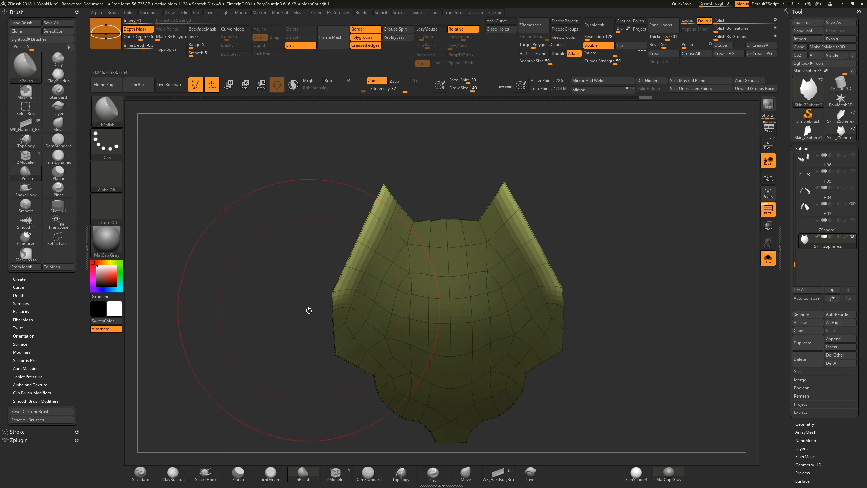
Choose ClipCurve as the clipping brush, try a cut along the plate's upper outer side, and undo it
mouse_move(293, 308)
left_mouse_down("ctrl+shift")
mouse_move(368, 181)
mouse_move(350, 171)
left_mouse_up("ctrl+shift")
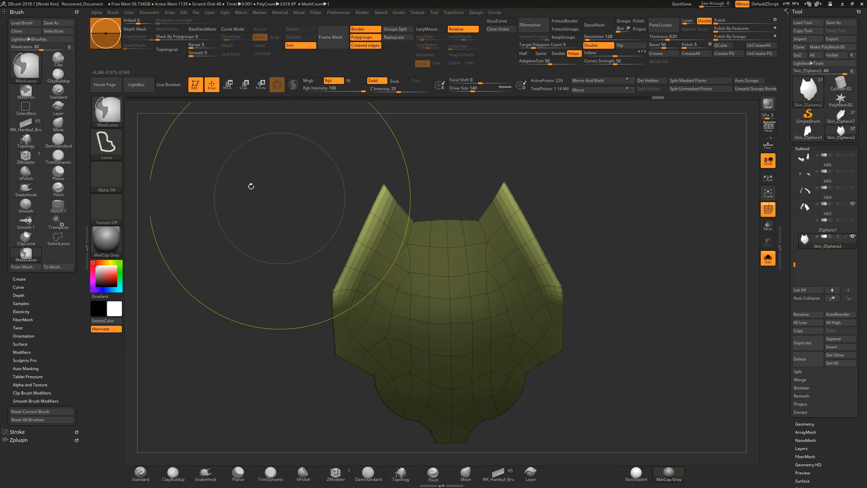
left_click(110, 118, "ctrl+shift")
left_click(212, 149, "ctrl+shift")
mouse_move(383, 168)
left_mouse_down("ctrl+shift")
mouse_move(306, 303)
mouse_move(358, 213)
mouse_move(267, 342)
mouse_move(324, 266)
mouse_move(320, 313)
left_mouse_up("ctrl+shift")
key("ctrl+z")
key("ctrl+z")
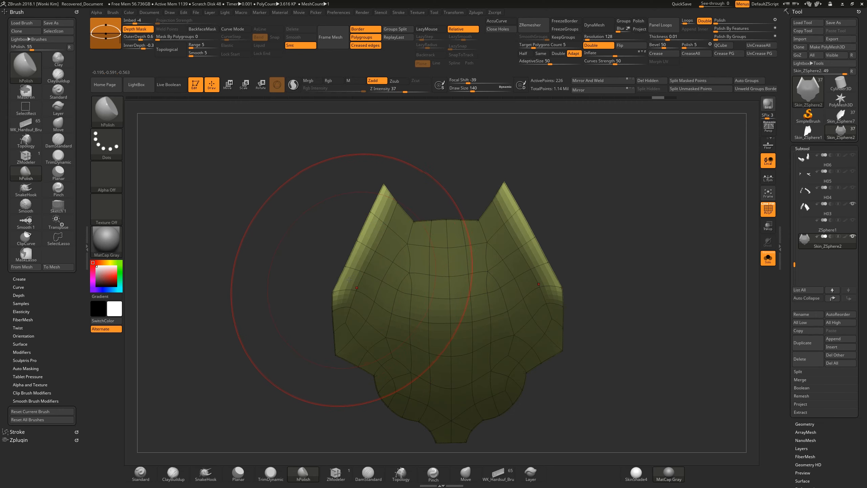
Try another clip along the plate's upper outer side and copy it across with Mirror And Weld, with Dynamic Subdiv off
mouse_move(305, 312)
left_mouse_down("ctrl+shift")
mouse_move(382, 159)
mouse_move(346, 172)
mouse_move(332, 200)
mouse_move(341, 172)
mouse_move(311, 333)
left_mouse_up("ctrl+shift")
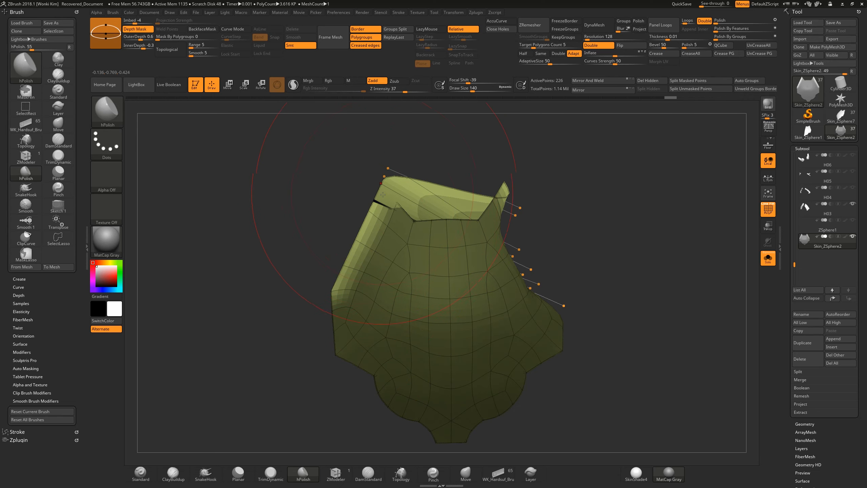
key("shift+d")
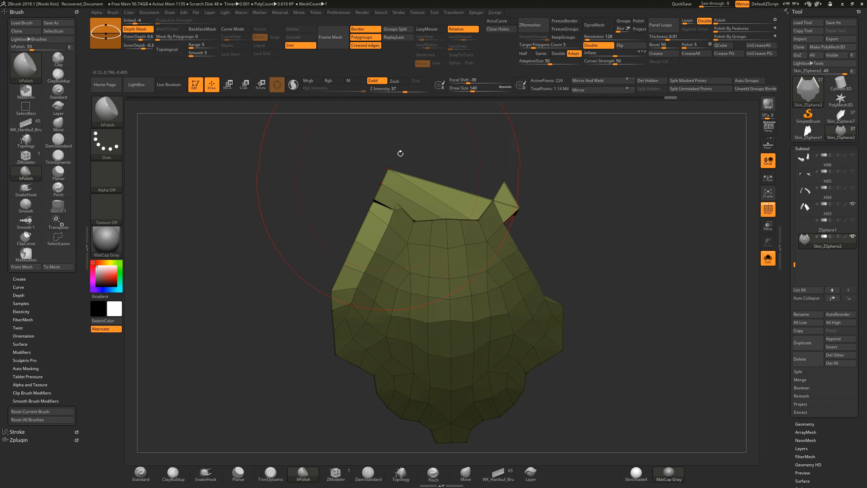
left_click(589, 81)
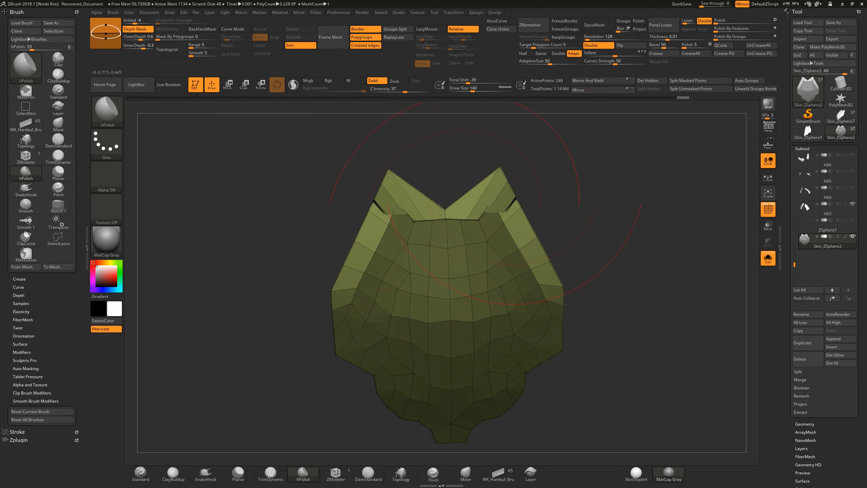
left_click_drag(472, 191, 427, 188)
Clip the unmasked upper outer side along a straight ClipCurve line and apply Mirror And Weld
mouse_move(291, 304)
left_mouse_down("ctrl+shift")
mouse_move(372, 159)
mouse_move(393, 171)
mouse_move(393, 163)
mouse_move(430, 162)
mouse_move(438, 171)
mouse_move(405, 191)
left_mouse_up("ctrl+shift")
left_click(593, 81)
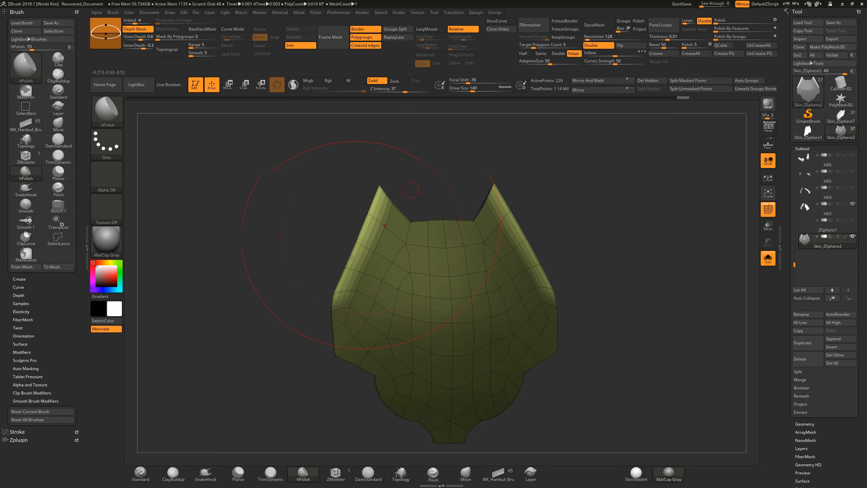
left_click_drag(306, 277, 313, 302)
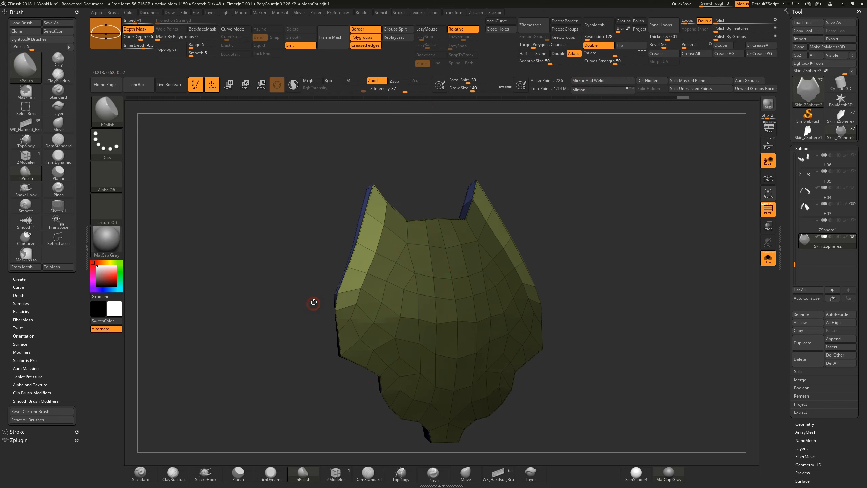
Lasso-mask the plate's short lower outer side, invert the mask, and clip that side straight with ClipCurve
mouse_move(311, 361)
left_mouse_down("ctrl")
mouse_move(334, 376)
mouse_move(335, 280)
mouse_move(326, 285)
left_mouse_up("ctrl")
left_click_drag(298, 333, 320, 356)
left_click(306, 352, "ctrl")
mouse_move(347, 392)
left_mouse_down("ctrl+shift")
mouse_move(321, 248)
mouse_move(330, 256)
left_mouse_up("ctrl+shift")
mouse_move(310, 302)
left_mouse_down()
mouse_move(329, 290)
mouse_move(308, 300)
mouse_move(310, 362)
mouse_move(324, 360)
mouse_move(308, 357)
left_mouse_up()
Lasso-mask the base of the upper notch, invert the mask, and clip the base edge straight, undoing the extra cut
mouse_move(555, 205)
left_mouse_down()
mouse_move(528, 240)
mouse_move(532, 251)
left_mouse_up()
mouse_move(404, 237)
left_mouse_down("ctrl")
mouse_move(395, 253)
mouse_move(472, 243)
mouse_move(423, 228)
mouse_move(437, 196)
mouse_move(441, 205)
mouse_move(441, 172)
left_mouse_up("ctrl")
left_click(436, 207, "ctrl")
left_click_drag(380, 240, 503, 245, "ctrl+shift")
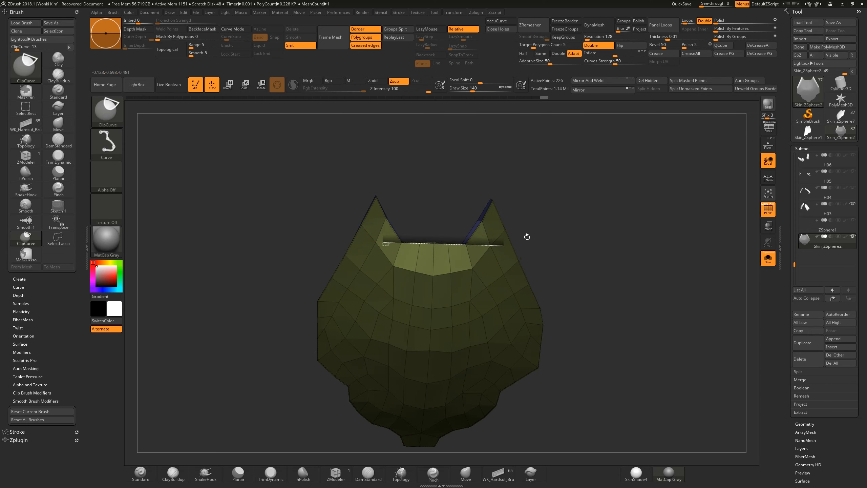
mouse_move(558, 233)
left_mouse_down()
mouse_move(560, 252)
mouse_move(561, 229)
left_mouse_up()
mouse_move(466, 223)
left_mouse_down("ctrl+shift")
mouse_move(412, 228)
mouse_move(404, 259)
mouse_move(392, 229)
left_mouse_up("ctrl+shift")
key("ctrl+z")
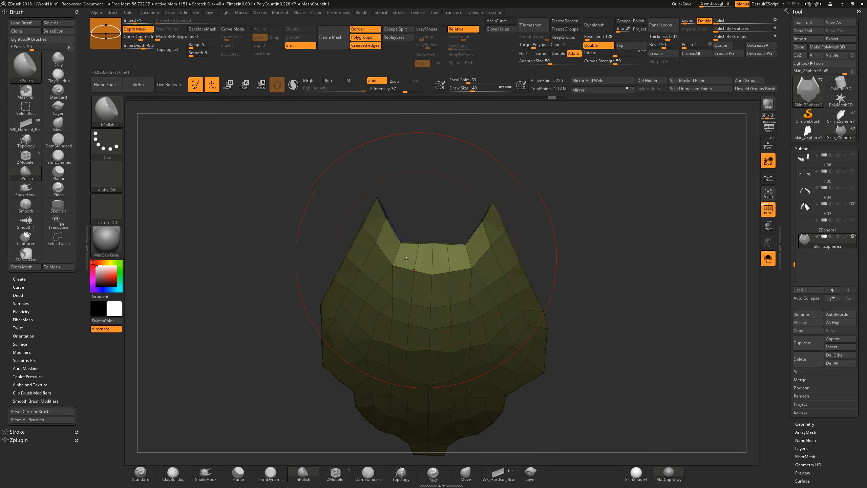
Try to straighten one slanted side of the notch with an inverted lasso mask, a ClipCurve cut and Mirror And Weld
left_click_drag(545, 217, 523, 206)
mouse_move(366, 184)
left_mouse_down("ctrl")
mouse_move(392, 234)
mouse_move(361, 173)
left_mouse_up("ctrl")
mouse_move(422, 190)
left_mouse_down()
mouse_move(426, 196)
mouse_move(397, 177)
mouse_move(407, 258)
left_mouse_up()
left_click(427, 194, "ctrl")
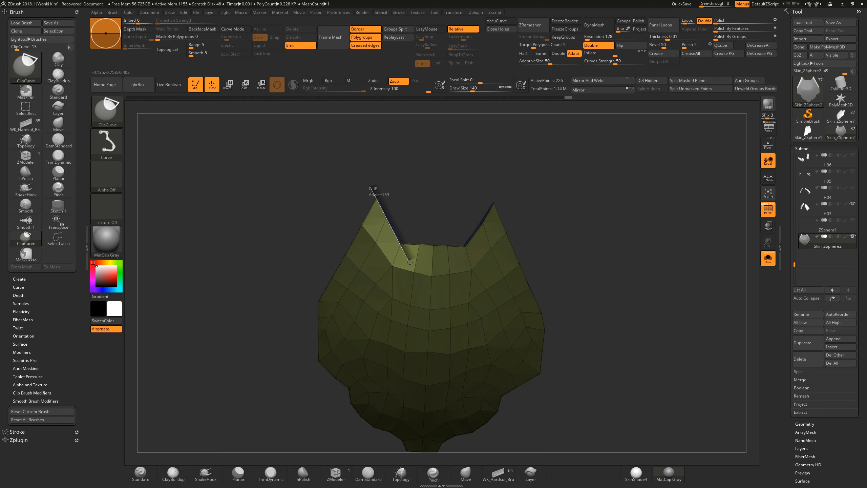
left_click_drag(411, 262, 412, 263)
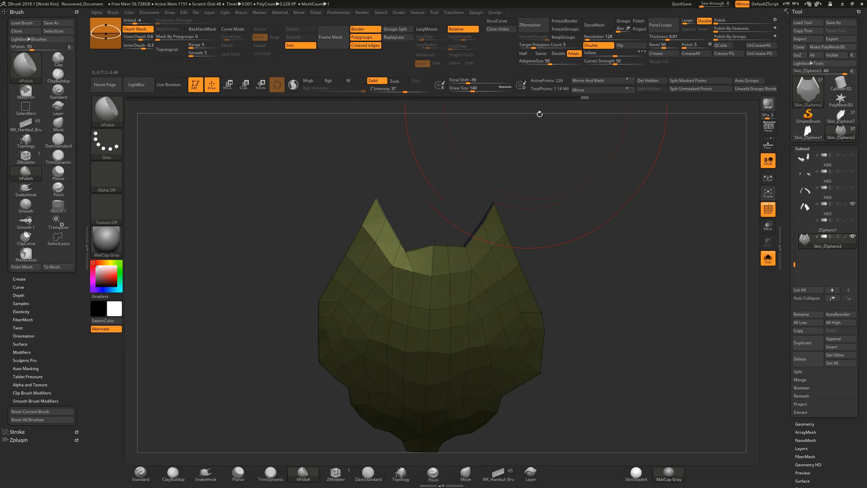
left_click(606, 82)
left_click_drag(554, 207, 523, 203)
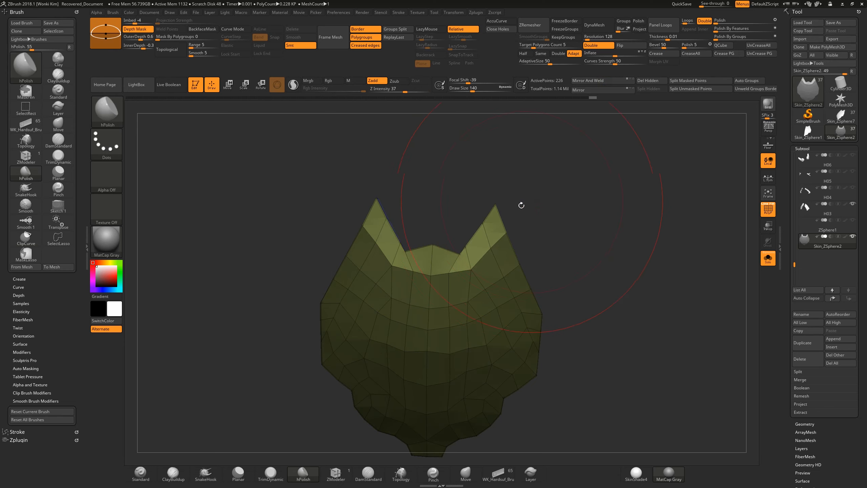
Undo the mirroring and the clip on the notch's slanted side
key("ctrl+z")
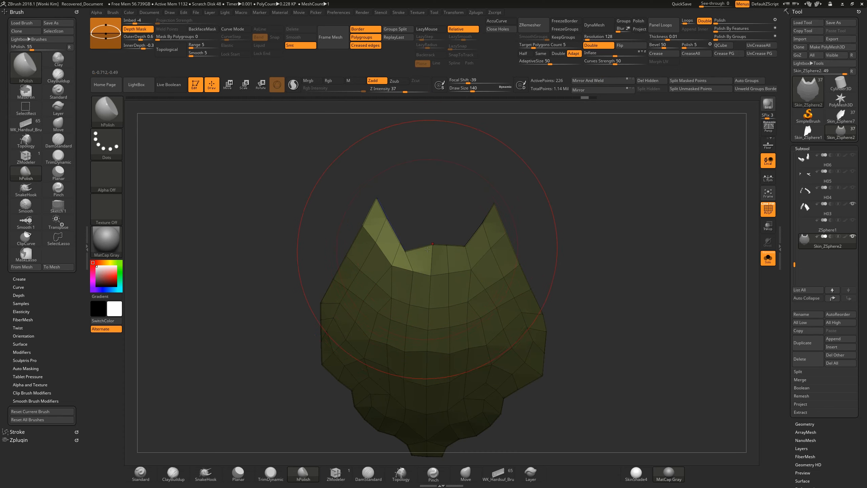
key("ctrl+z")
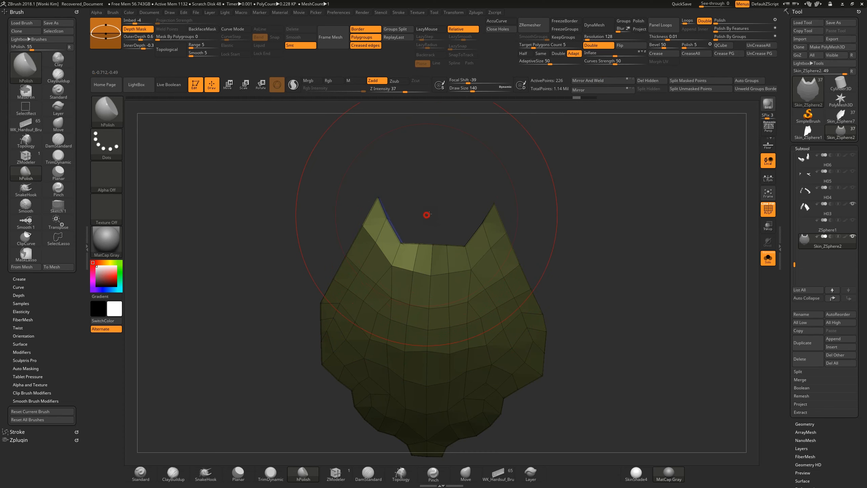
key("ctrl+z")
key("ctrl+z")
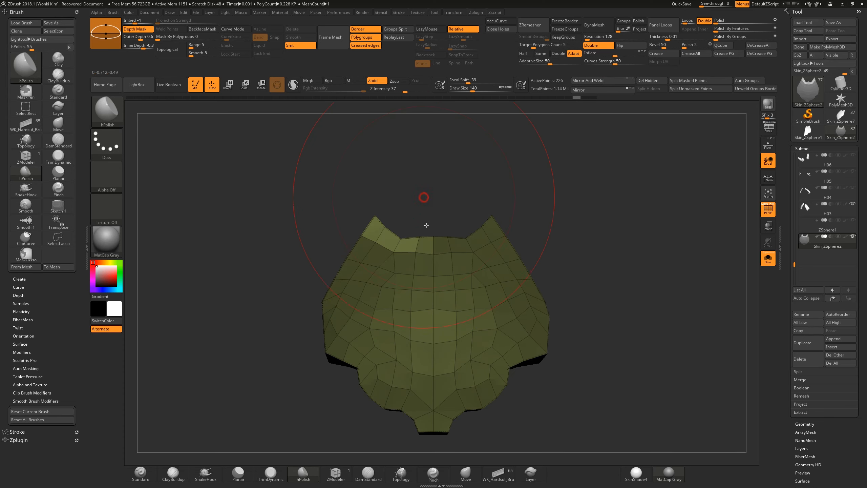
key("ctrl+z")
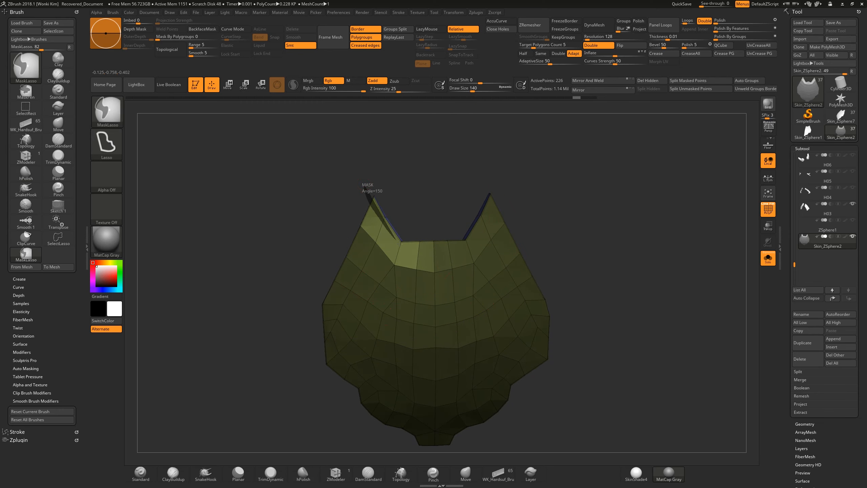
Redo the lasso mask on the notch's slanted side, invert it, and clip that side with a ClipCurve line from the horn tip
left_click_drag(405, 235, 365, 174, "ctrl")
left_click_drag(409, 202, 423, 207, "ctrl")
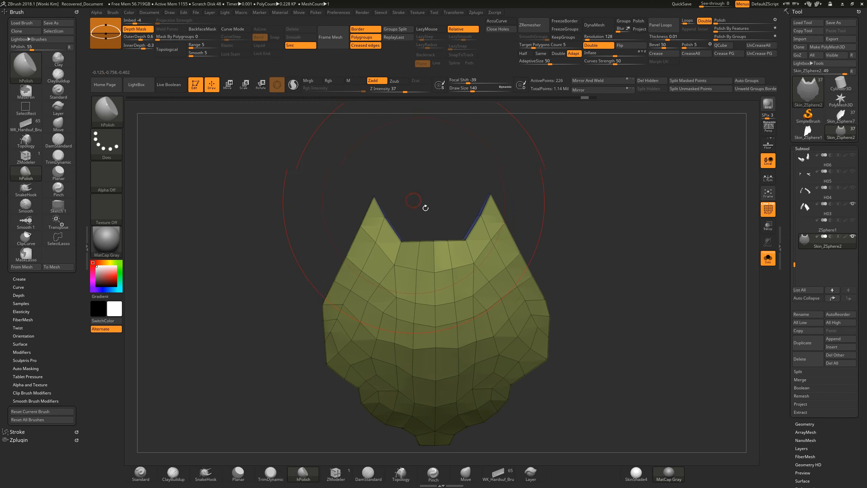
mouse_move(367, 189)
left_mouse_down("ctrl")
mouse_move(377, 227)
mouse_move(397, 246)
mouse_move(368, 174)
mouse_move(366, 185)
mouse_move(412, 215)
left_mouse_up("ctrl")
left_click(410, 224, "ctrl")
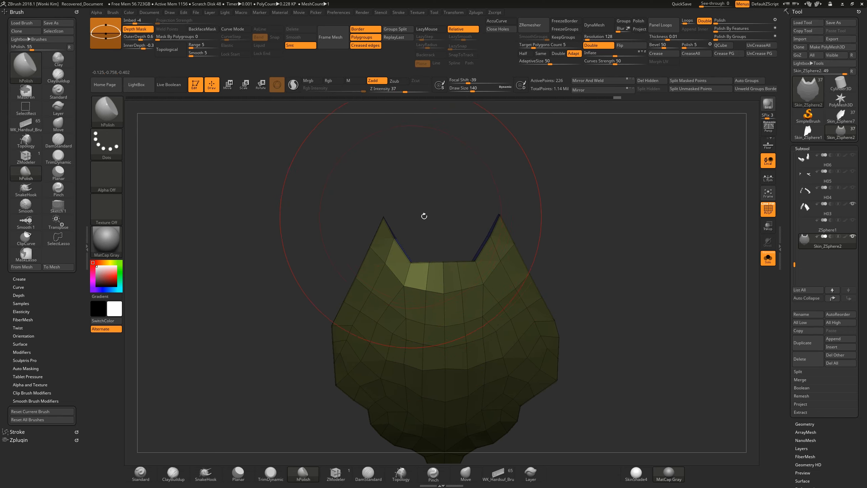
left_click_drag(406, 200, 379, 215, "ctrl")
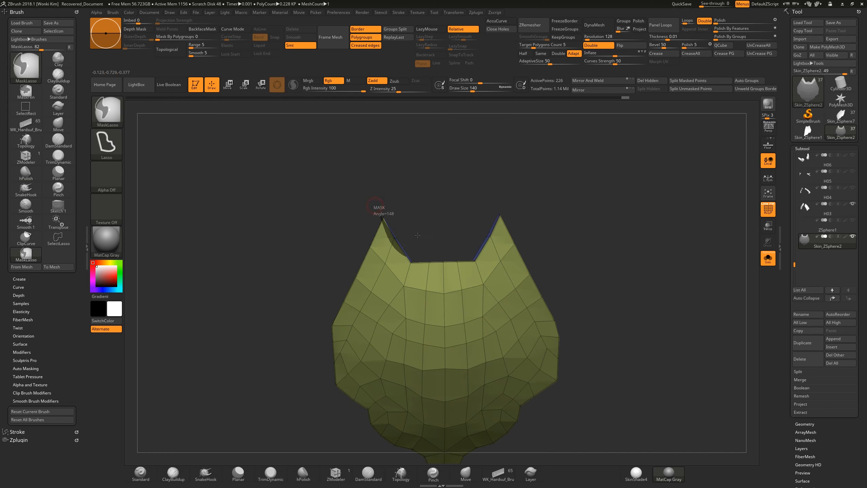
left_click_drag(371, 195, 417, 286, "ctrl+shift")
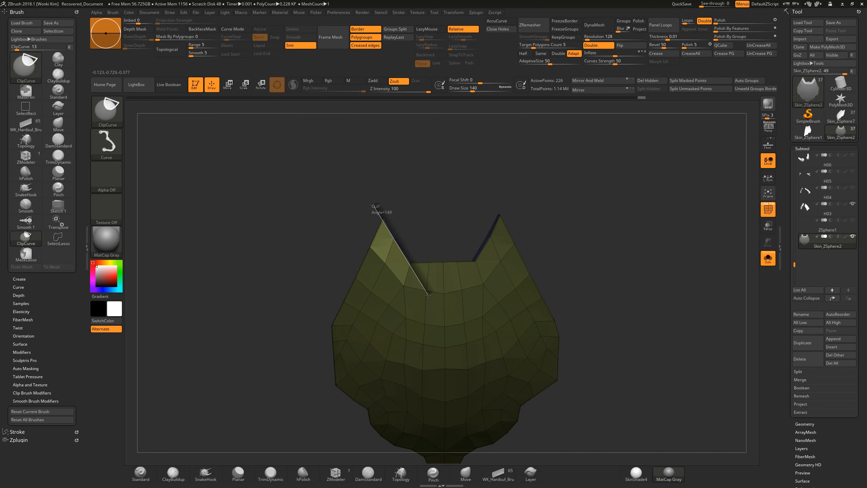
left_click_drag(428, 295, 428, 293, "ctrl+shift")
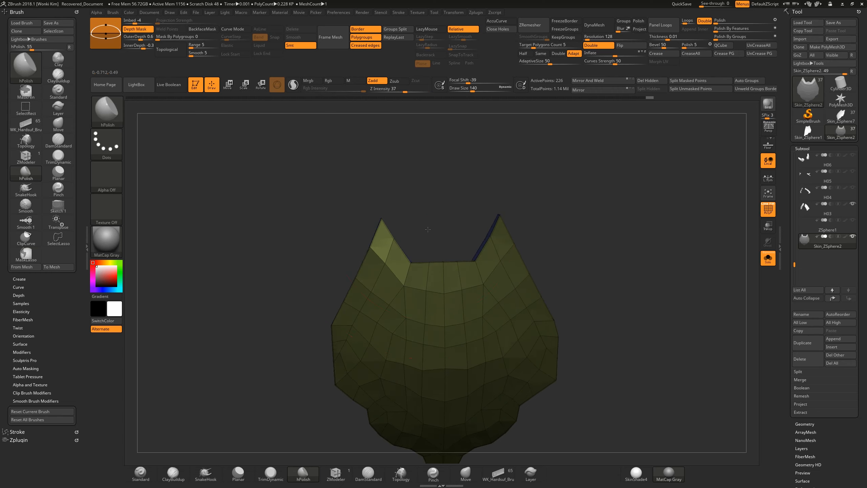
Remask the notch's slanted side, clip it again at a shallower angle through the horn tip and notch corner, and clear the mask
mouse_move(368, 200)
left_mouse_down("ctrl")
mouse_move(422, 219)
mouse_move(423, 205)
left_mouse_up("ctrl")
left_click_drag(370, 202, 383, 234, "ctrl")
left_click_drag(423, 272, 423, 270, "ctrl")
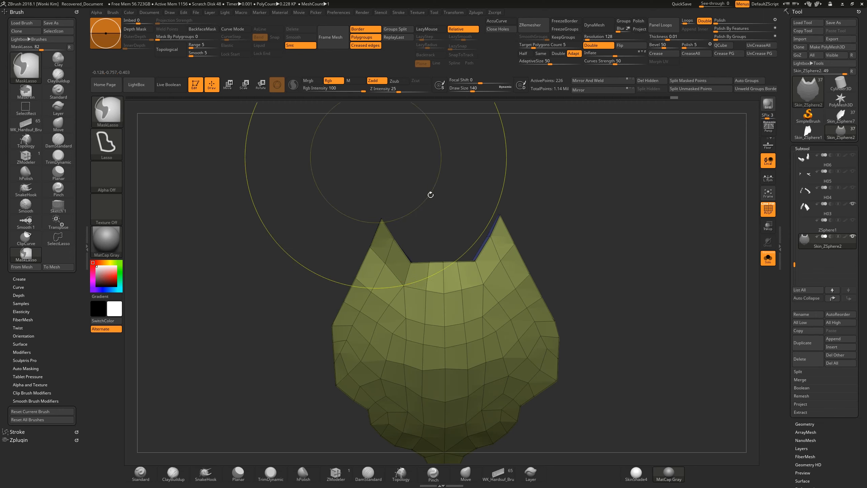
left_click_drag(364, 201, 423, 283, "ctrl+shift")
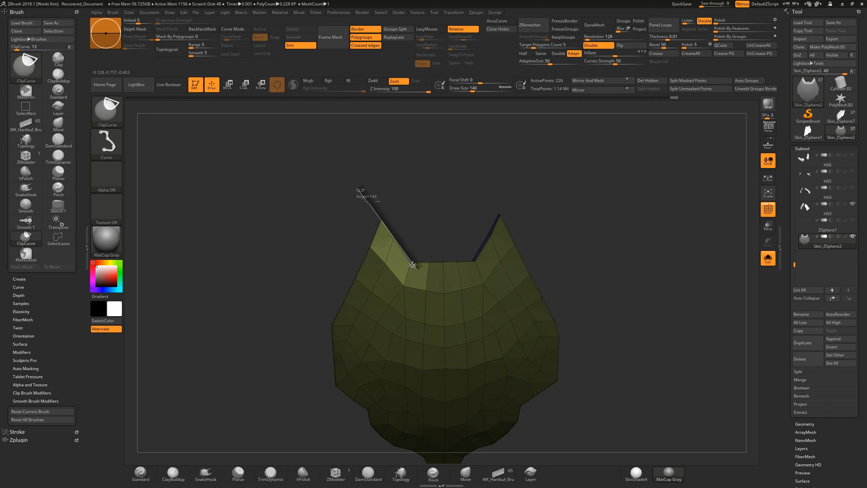
left_click_drag(410, 263, 410, 262, "ctrl+shift")
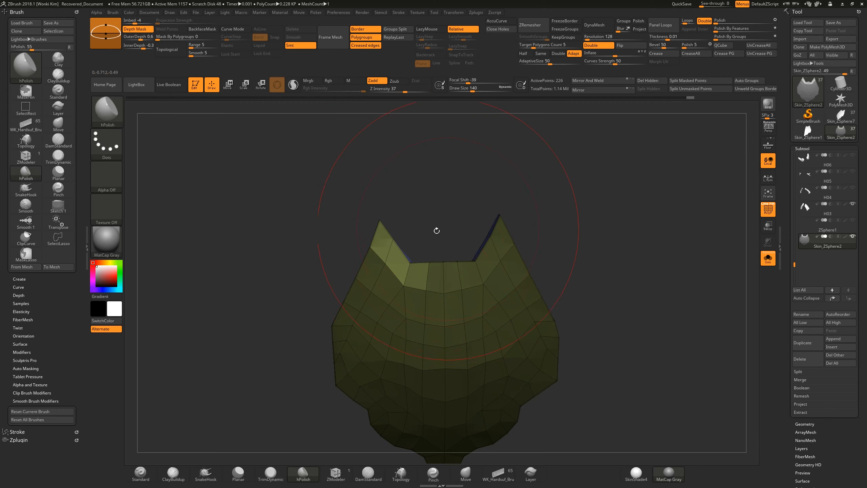
mouse_move(427, 244)
left_mouse_down("ctrl")
mouse_move(443, 275)
mouse_move(482, 258)
mouse_move(480, 249)
mouse_move(432, 256)
left_mouse_up("ctrl")
left_click_drag(423, 252, 414, 265, "ctrl")
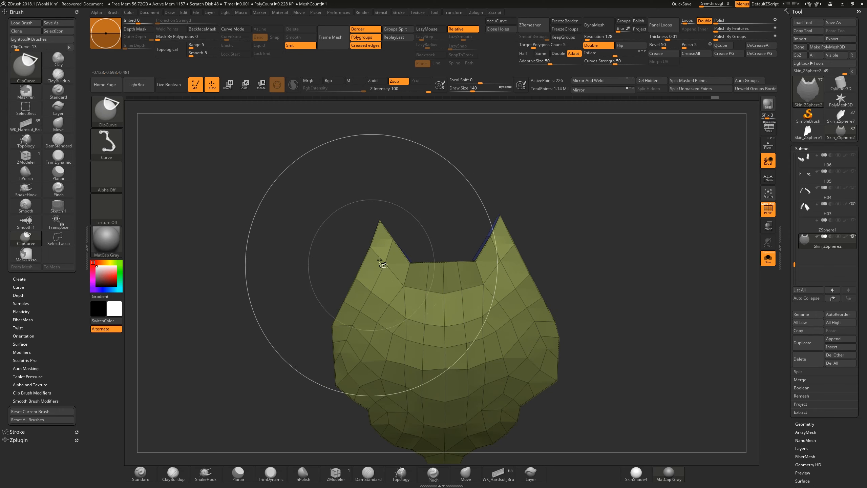
Clip the notch's bottom edge straight with a horizontal ClipCurve line across both of its corners
left_click(440, 232, "ctrl")
left_click_drag(394, 263, 515, 262, "ctrl+shift")
mouse_move(575, 251)
left_mouse_down()
mouse_move(548, 209)
mouse_move(530, 215)
mouse_move(526, 202)
left_mouse_up()
Switch to the Move brush, set its draw size to 44 and enable AccuCurve
left_click(465, 473)
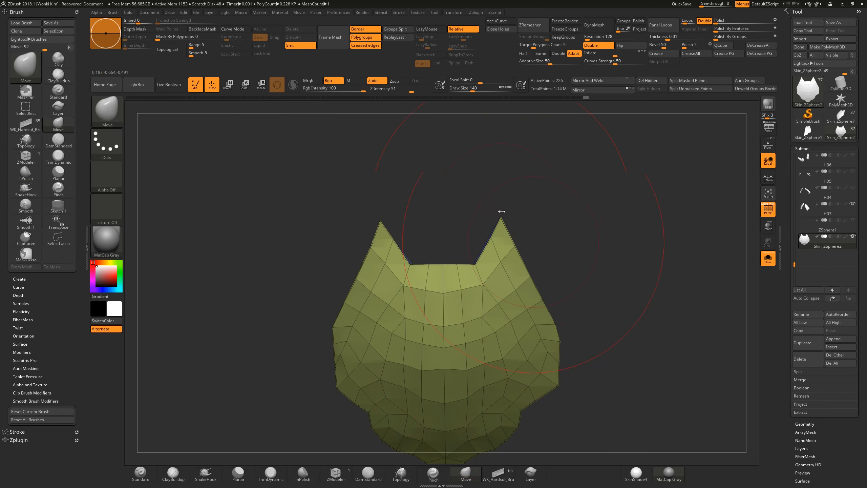
key("space")
left_click_drag(502, 211, 481, 211)
left_click(497, 23)
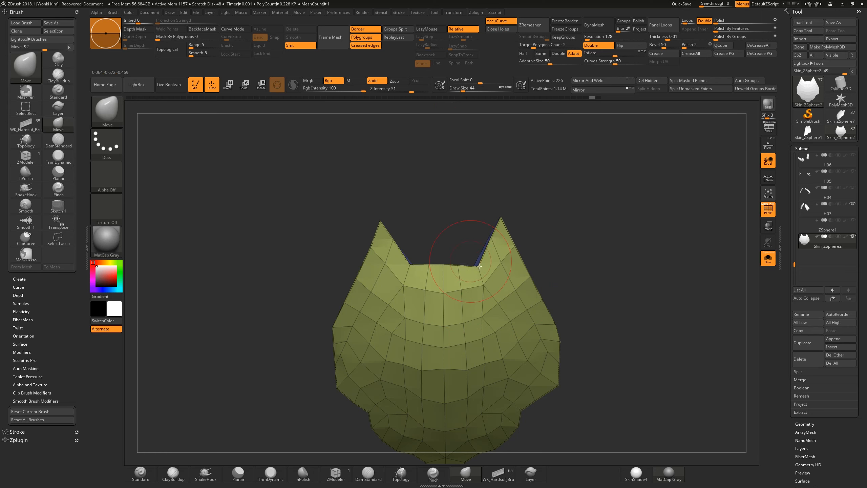
Mask everything except a vertical strip of the plate, try ClipCurve lines inside the strip, and clear the mask
mouse_move(430, 198)
left_mouse_down("ctrl+shift")
mouse_move(430, 408)
mouse_move(422, 442)
mouse_move(413, 442)
mouse_move(423, 440)
left_mouse_up("ctrl+shift")
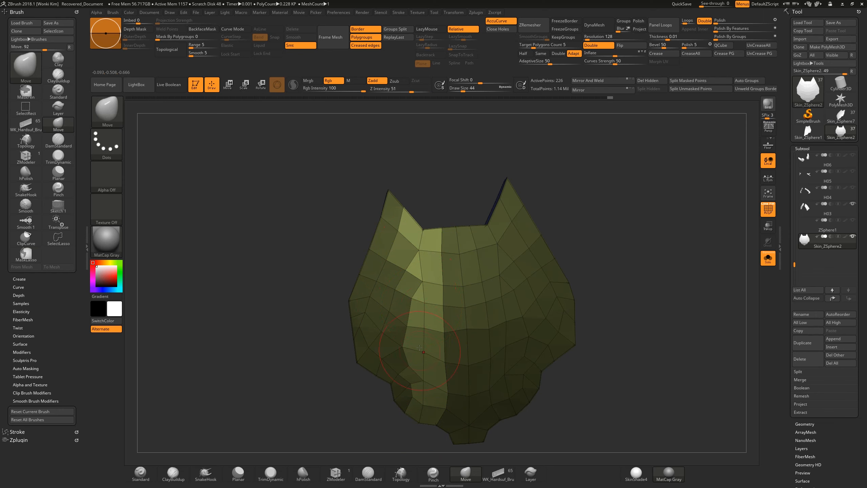
key("ctrl")
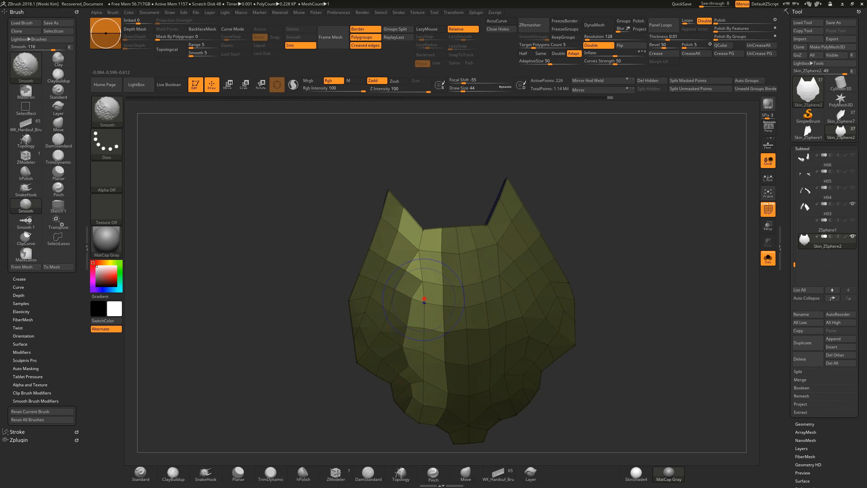
key("ctrl")
mouse_move(424, 313)
left_mouse_down("ctrl+shift")
mouse_move(425, 374)
mouse_move(424, 359)
left_mouse_up("ctrl+shift")
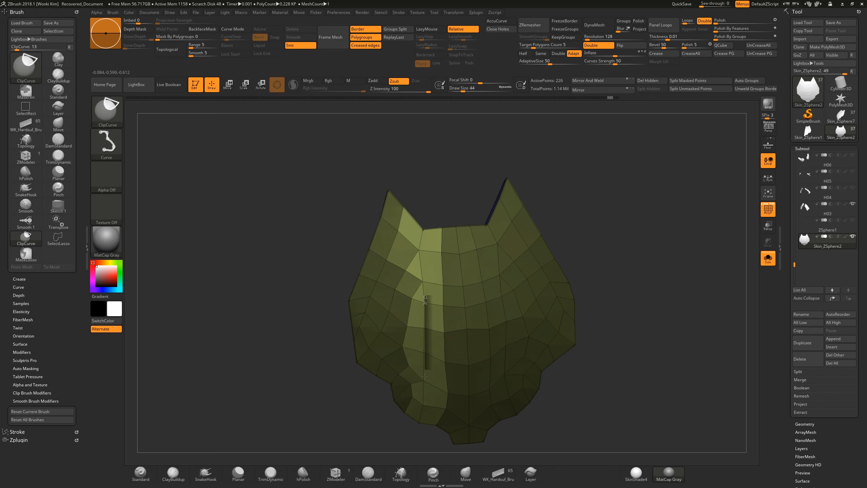
left_click_drag(424, 380, 424, 379, "ctrl+shift")
mouse_move(419, 300)
left_mouse_down("ctrl+shift")
mouse_move(431, 381)
mouse_move(462, 267)
mouse_move(461, 333)
mouse_move(418, 307)
mouse_move(441, 312)
mouse_move(432, 304)
left_mouse_up("ctrl+shift")
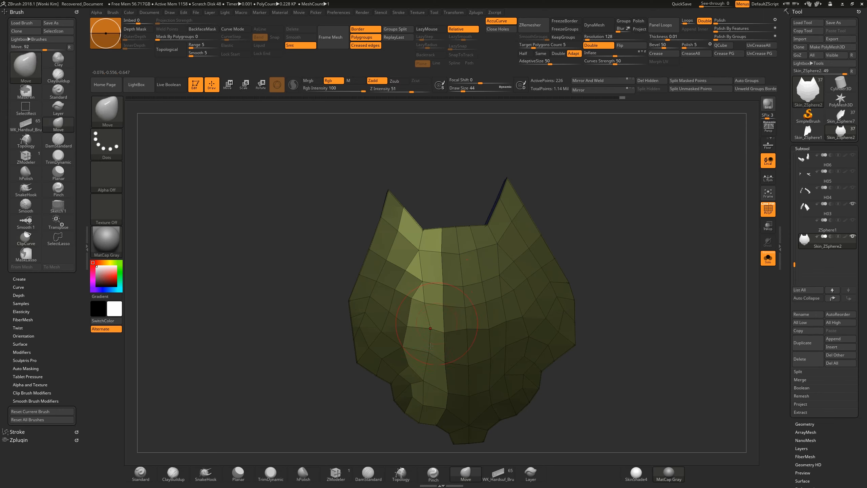
left_click_drag(577, 225, 581, 193, "ctrl")
Try lasso masks around one horn and its outer side with an inverted mask, and clear the masking
left_click_drag(420, 192, 380, 252, "ctrl+shift")
key("ctrl+z")
mouse_move(416, 189)
left_mouse_down("ctrl")
mouse_move(362, 292)
mouse_move(365, 331)
mouse_move(382, 222)
mouse_move(414, 189)
mouse_move(358, 325)
mouse_move(324, 344)
mouse_move(331, 365)
mouse_move(343, 366)
left_mouse_up("ctrl")
left_click(429, 183, "ctrl")
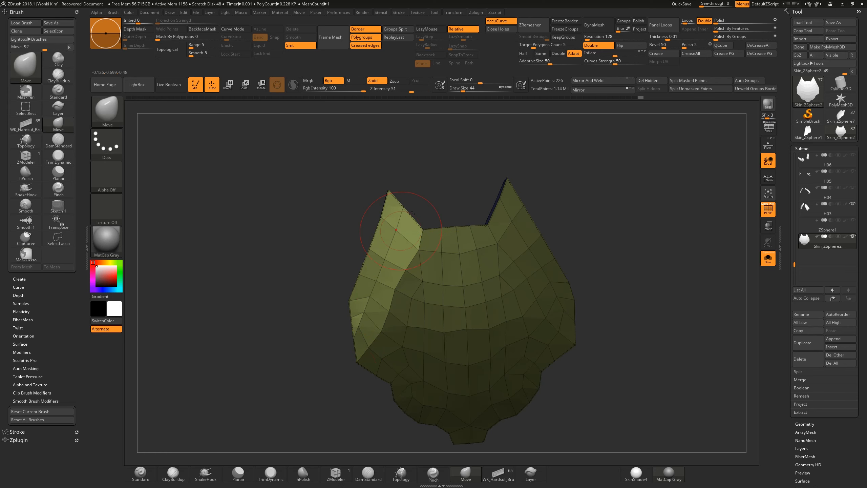
left_click_drag(434, 189, 463, 175, "ctrl")
left_click_drag(592, 184, 550, 190)
mouse_move(426, 175)
left_mouse_down()
mouse_move(442, 184)
mouse_move(335, 242)
mouse_move(375, 250)
mouse_move(384, 170)
mouse_move(293, 198)
mouse_move(308, 283)
mouse_move(284, 278)
mouse_move(310, 261)
mouse_move(367, 271)
mouse_move(411, 167)
left_mouse_up()
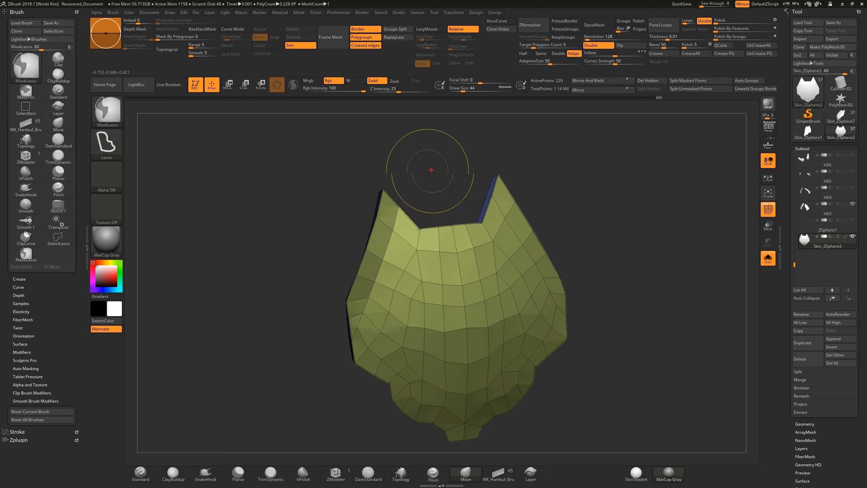
left_click(431, 170, "ctrl")
mouse_move(336, 324)
left_mouse_down("ctrl+shift")
mouse_move(337, 253)
mouse_move(414, 159)
mouse_move(445, 171)
mouse_move(461, 209)
mouse_move(440, 220)
left_mouse_up("ctrl+shift")
left_click_drag(379, 245, 362, 269)
Hide the PolyFrame wireframe, preview the smoothed plate, and subdivide the creased mesh to level 4
key("shift+f")
key("d")
left_click_drag(611, 261, 548, 243)
key("shift+d")
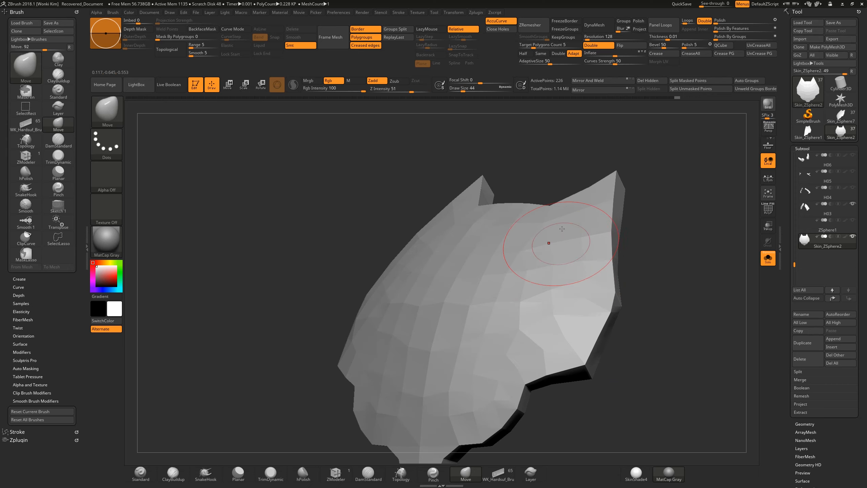
left_click_drag(644, 260, 624, 259, "alt")
key("ctrl")
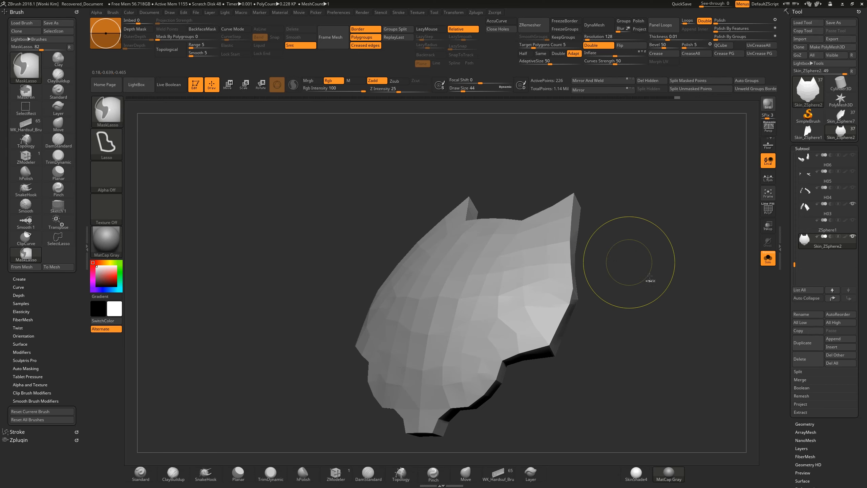
key("shift+d")
left_click_drag(629, 253, 614, 248)
mouse_move(583, 276)
left_mouse_down()
mouse_move(603, 256)
mouse_move(590, 266)
left_mouse_up()
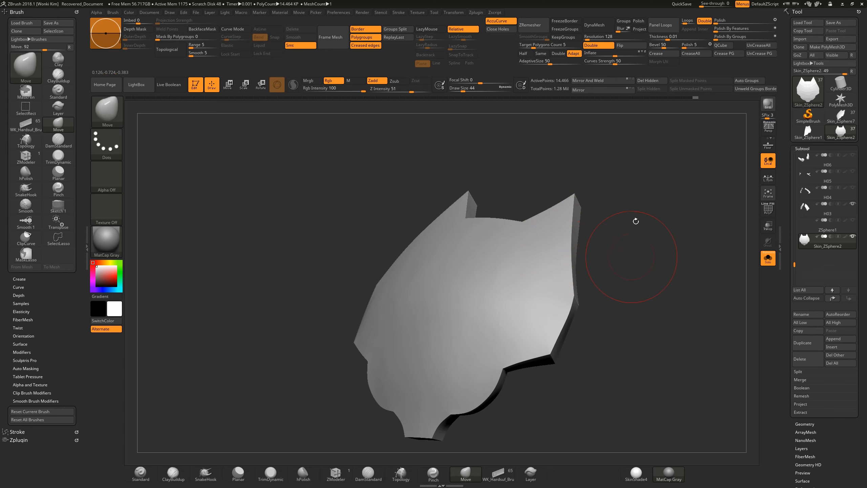
Try to uncrease the plate's edges and subdivide it up to level 8 for rounder rims
key("ctrl+d")
left_click(759, 51)
key("ctrl+d")
key("ctrl+d")
key("ctrl+d")
mouse_move(631, 222)
left_mouse_down()
mouse_move(617, 207)
mouse_move(619, 243)
left_mouse_up()
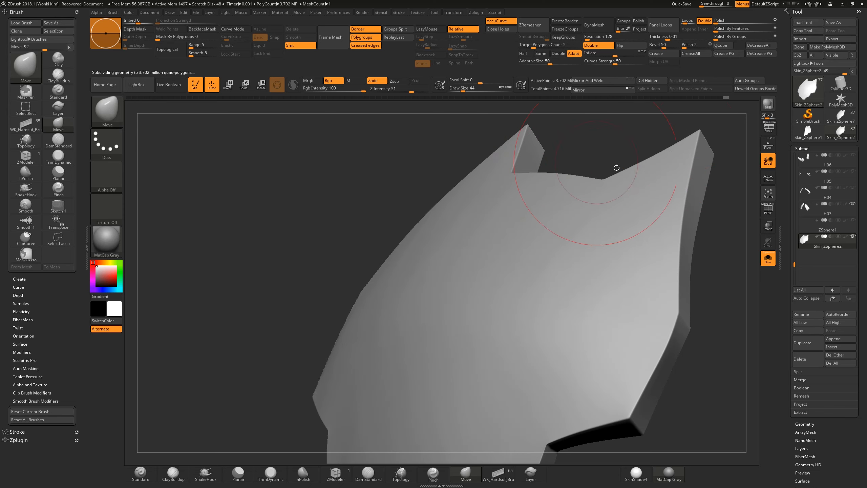
Undo the uncreasing and the subdivisions back to level 3
key("ctrl+z")
key("ctrl+z")
key("ctrl+z")
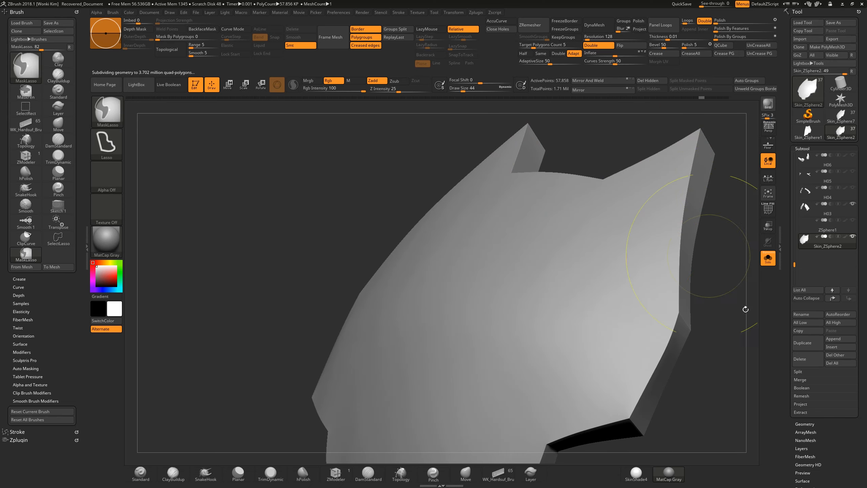
left_click(805, 424)
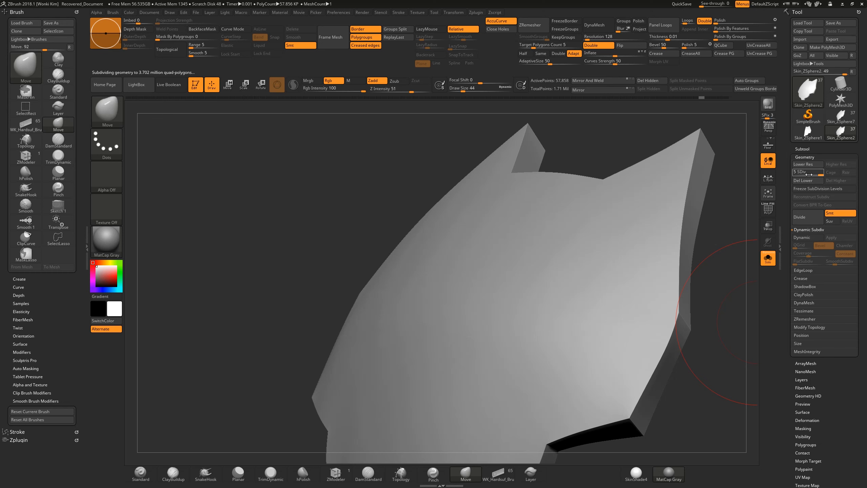
key("ctrl+z")
key("ctrl+z")
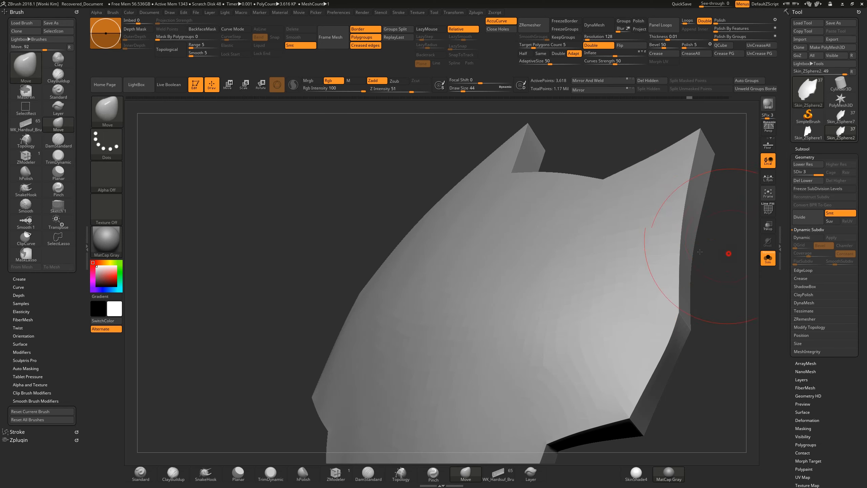
Subdivide the plate from level 3 up to level 7 with softened, uncreased rims
left_click_drag(729, 253, 643, 236, "alt")
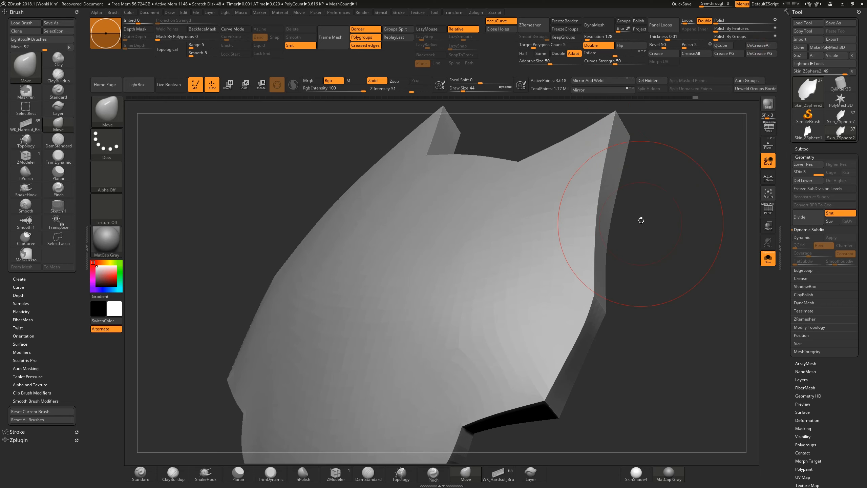
key("ctrl+d")
key("ctrl+d")
key("ctrl+d")
key("ctrl+d")
mouse_move(667, 211)
left_mouse_down()
mouse_move(629, 196)
mouse_move(656, 210)
mouse_move(604, 225)
mouse_move(609, 218)
mouse_move(543, 267)
left_mouse_up()
left_click_drag(547, 324, 548, 267)
left_click_drag(557, 192, 551, 212)
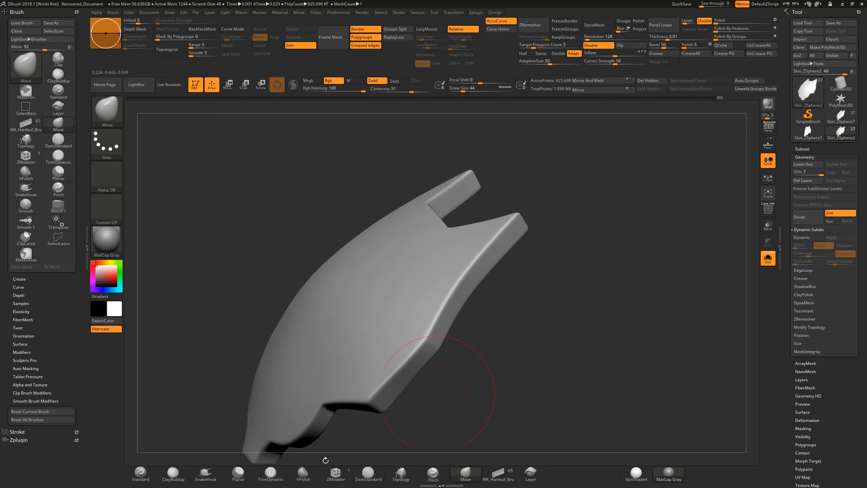
Try flattening the plate's outer rim with the TrimDynamic brush at draw size 12, and undo the stroke
left_click(271, 473)
key("space")
left_click_drag(504, 200, 498, 200)
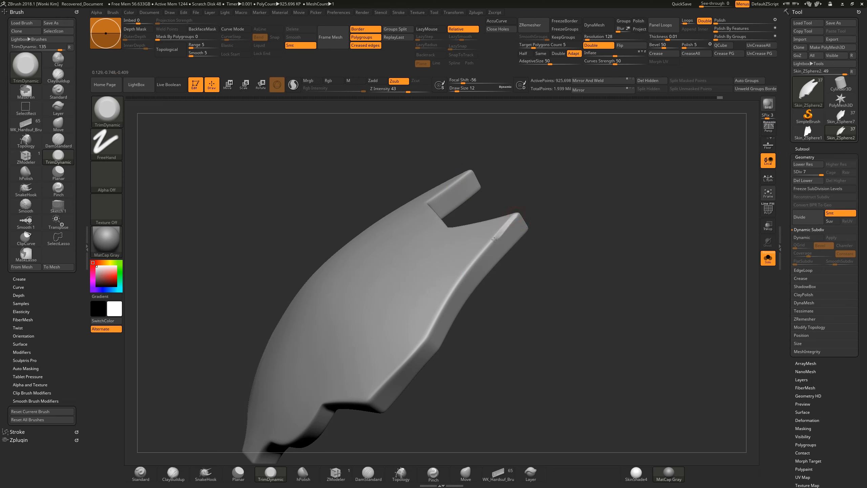
left_click_drag(483, 253, 467, 270)
key("ctrl+z")
Enable LazyMouse for TrimDynamic with LazyStep 0.01 and LazyRadius 89, and try a stroke along the outer rim
left_click(433, 29)
left_click(421, 37)
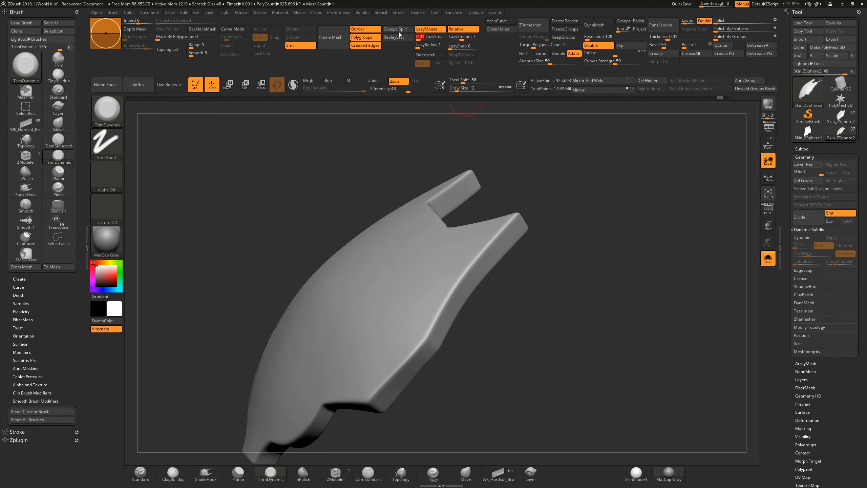
left_click(435, 47)
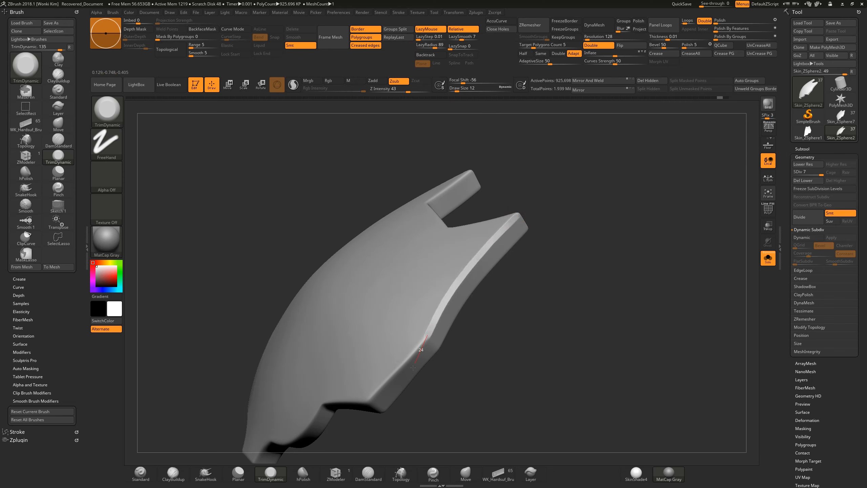
mouse_move(491, 295)
left_mouse_down()
mouse_move(459, 322)
mouse_move(536, 283)
mouse_move(540, 236)
mouse_move(550, 293)
left_mouse_up()
Discard the trim stroke and subdivide the plate once more to level 8
key("ctrl")
key("ctrl+d")
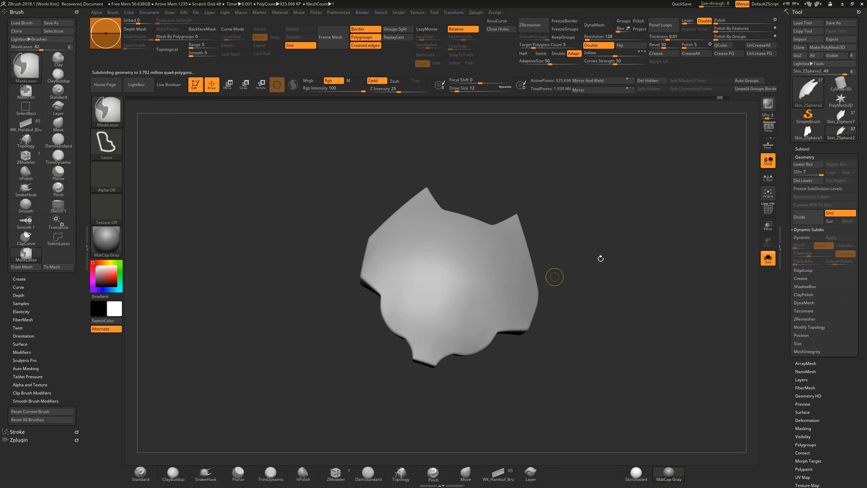
mouse_move(582, 239)
left_mouse_down()
mouse_move(550, 238)
mouse_move(549, 292)
left_mouse_up()
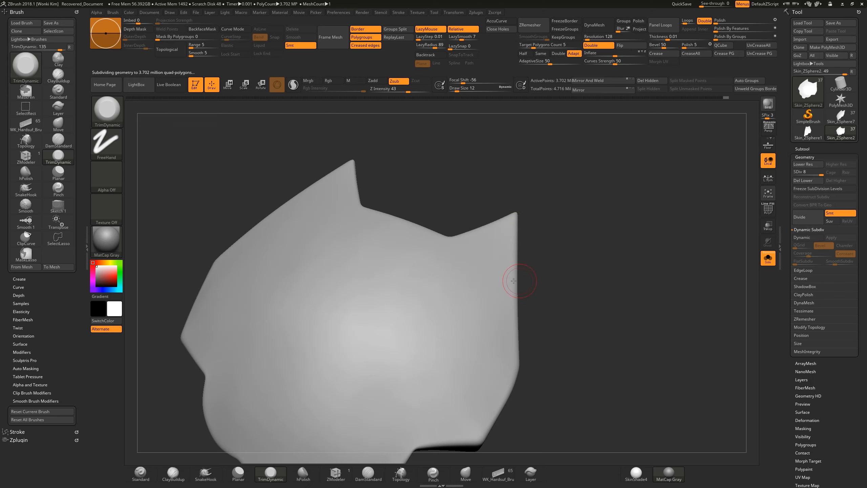
Try subdividing the plate up to level 10 and inspect its rounded rims from several angles
key("ctrl")
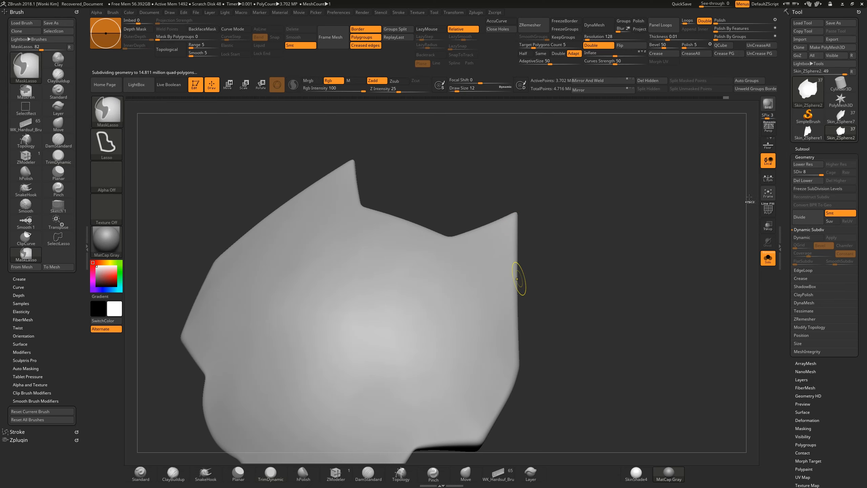
left_click_drag(599, 202, 611, 236)
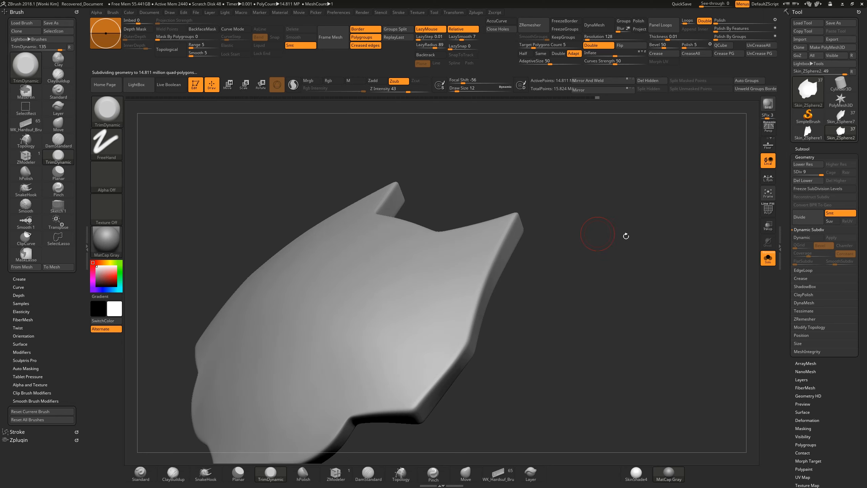
key("ctrl")
left_click_drag(594, 217, 449, 244)
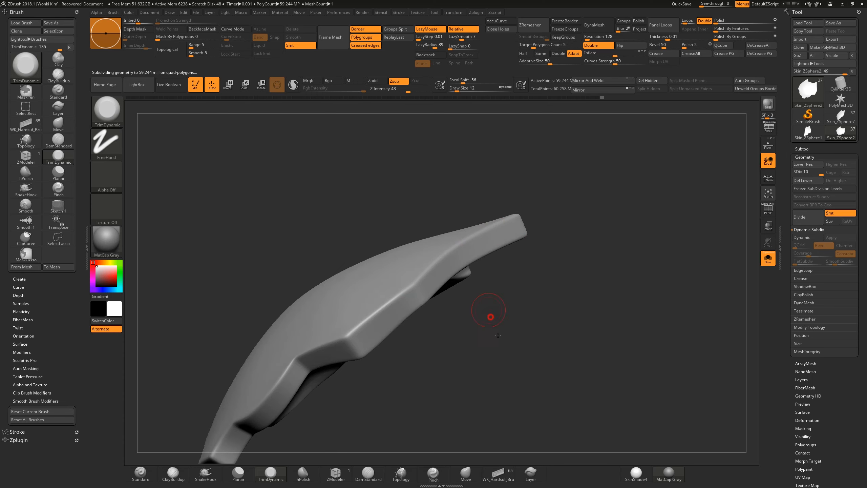
left_click_drag(490, 317, 489, 322)
key("shift+f")
left_click_drag(542, 283, 601, 221)
key("shift+f")
key("shift")
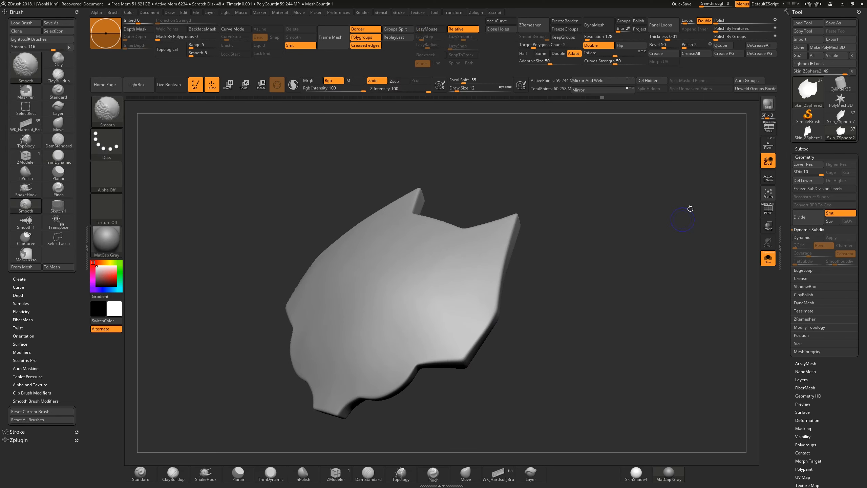
Lower the plate to subdivision level 8 and delete the higher levels
key("shift+d")
key("shift+d")
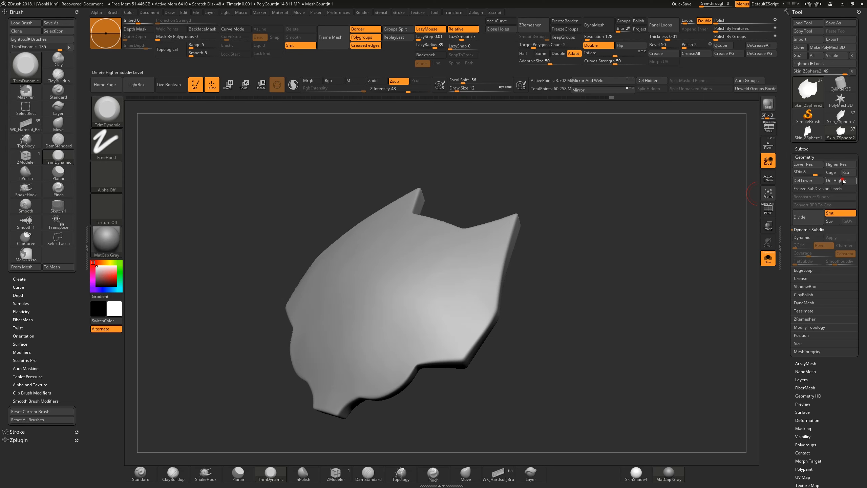
left_click_drag(563, 262, 538, 259)
left_click_drag(556, 289, 457, 301)
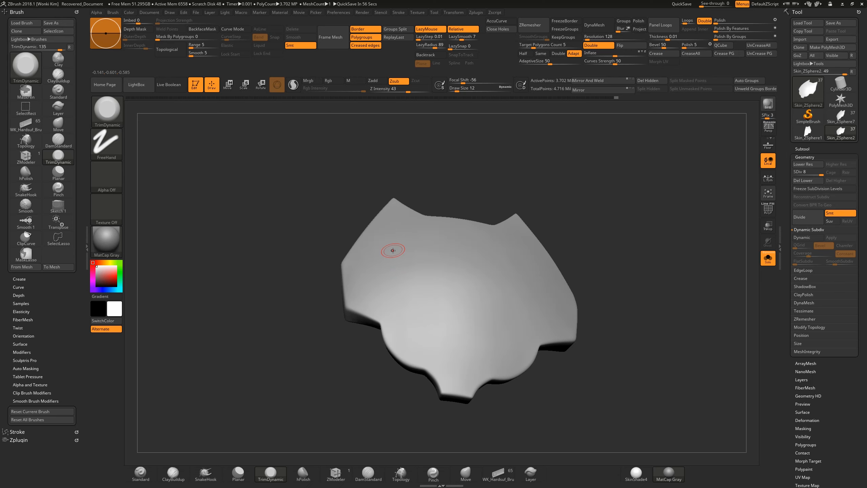
mouse_move(506, 189)
left_mouse_down()
mouse_move(481, 199)
mouse_move(528, 168)
mouse_move(546, 176)
mouse_move(547, 187)
mouse_move(533, 189)
mouse_move(573, 193)
left_mouse_up()
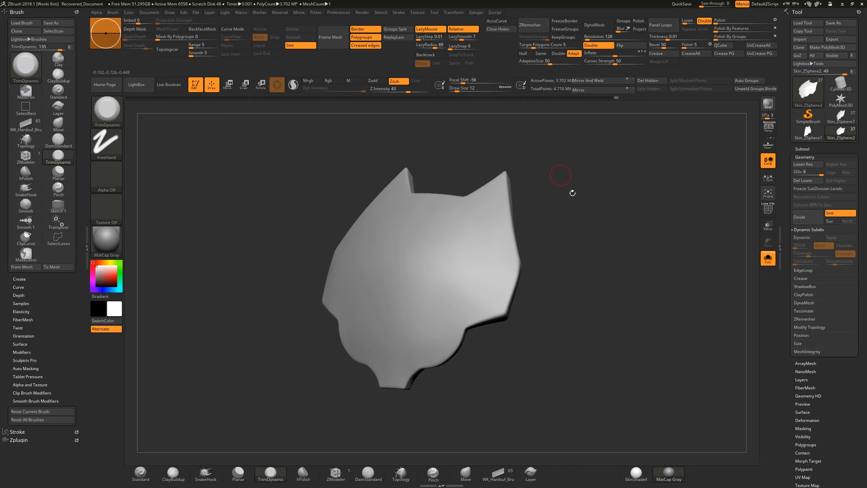
Make all subtools visible and turn off Solo mode to show the new plate on the full head
left_click(802, 149)
left_click(853, 237, "shift")
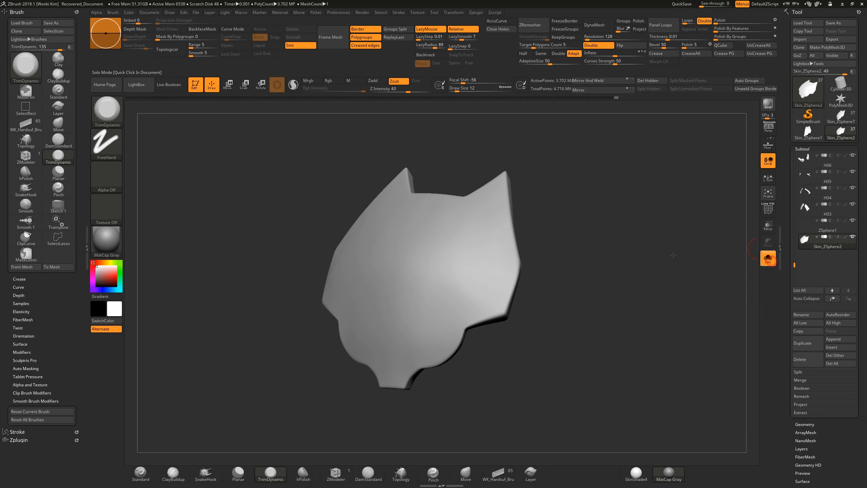
left_click(768, 259)
mouse_move(604, 188)
left_mouse_down()
mouse_move(604, 168)
mouse_move(606, 198)
left_mouse_up()
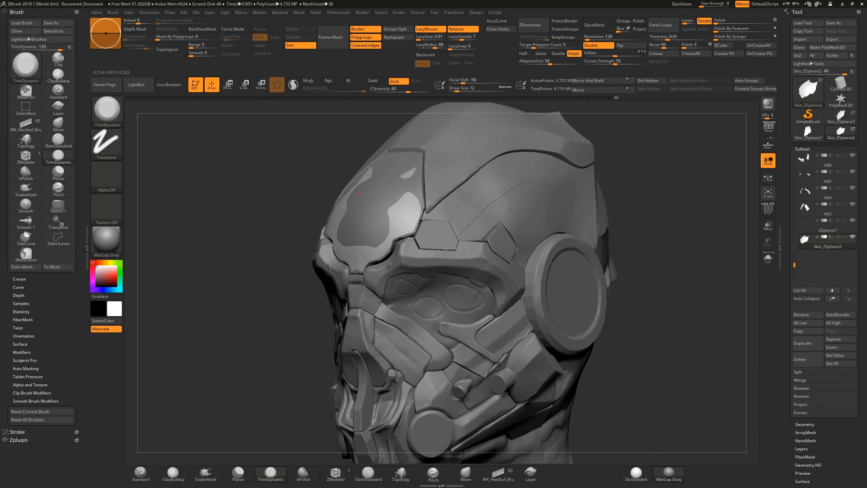
left_click_drag(294, 180, 512, 306)
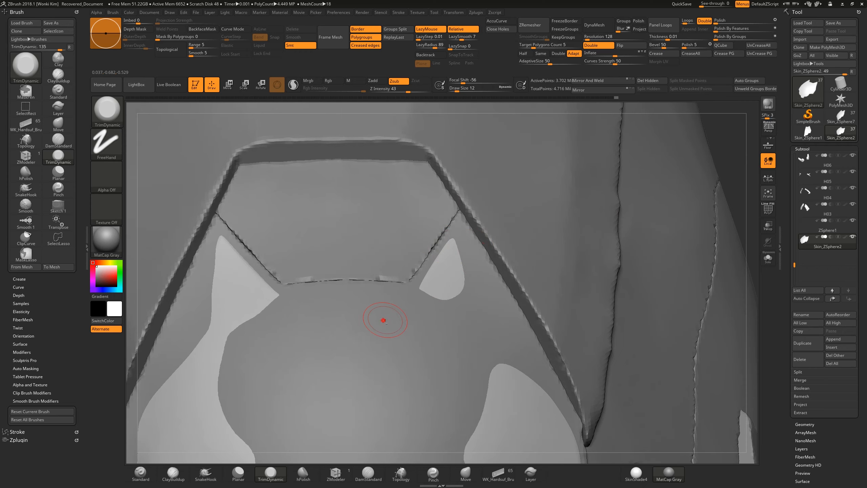
Delete the old forehead plate subtool H11 and reselect the new plate Skin_ZSphere2
left_click(384, 320, "alt")
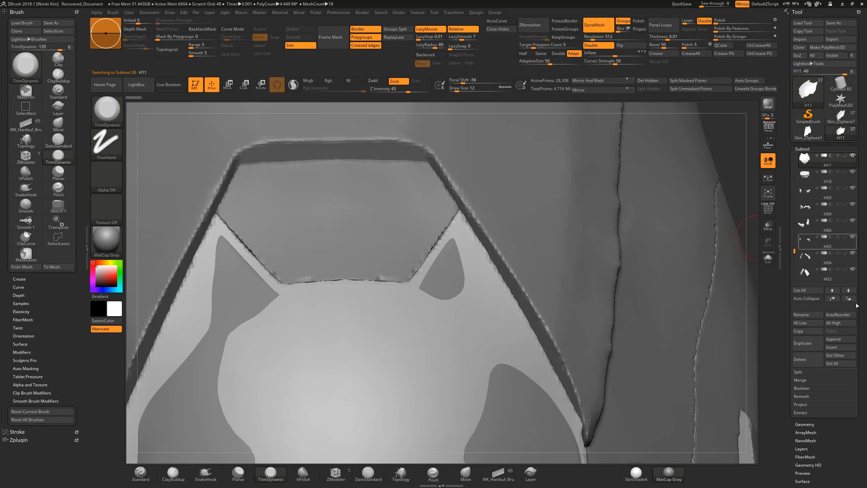
left_click(814, 365)
left_click(745, 377)
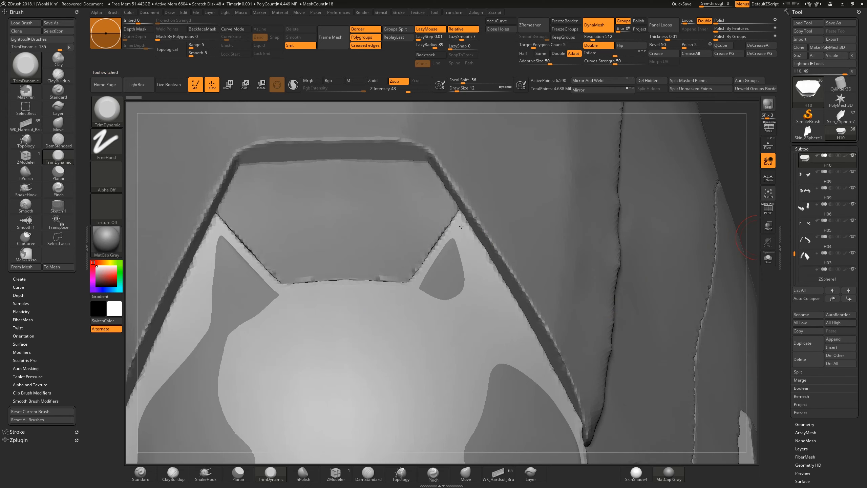
left_click_drag(728, 138, 738, 119)
left_click(438, 306, "alt")
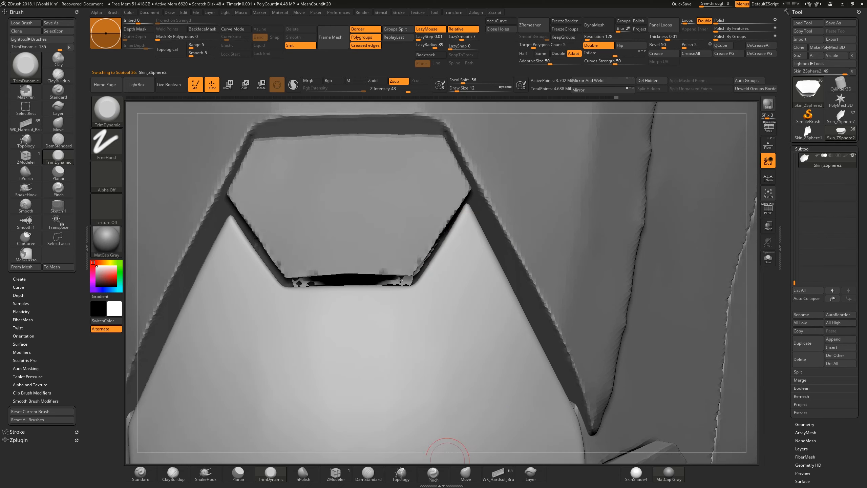
Pull the forehead plate's top edge and corners up against the hexagonal insert using the Move brush at draw size 49
left_click(466, 473)
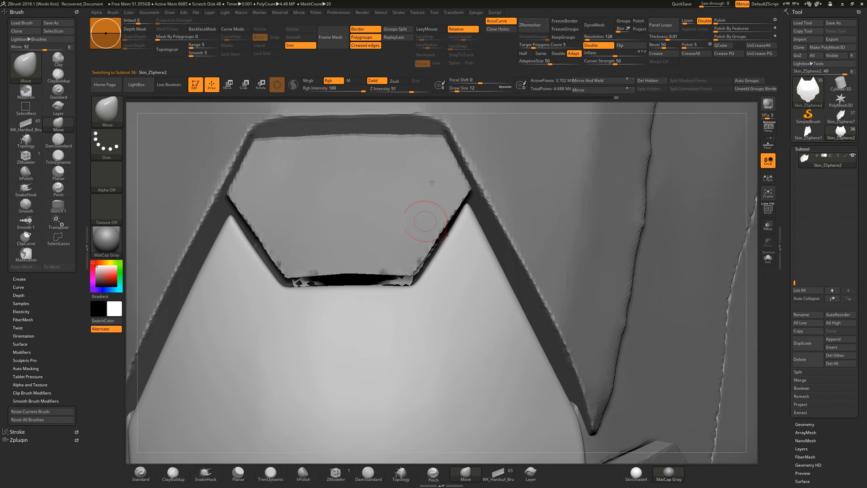
key("space")
left_click_drag(443, 266, 450, 266)
left_click_drag(473, 197, 476, 192)
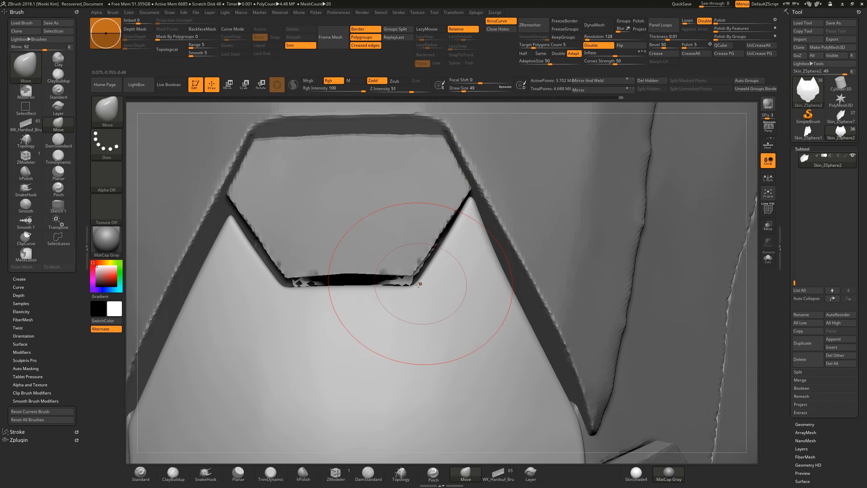
left_click_drag(414, 283, 414, 272)
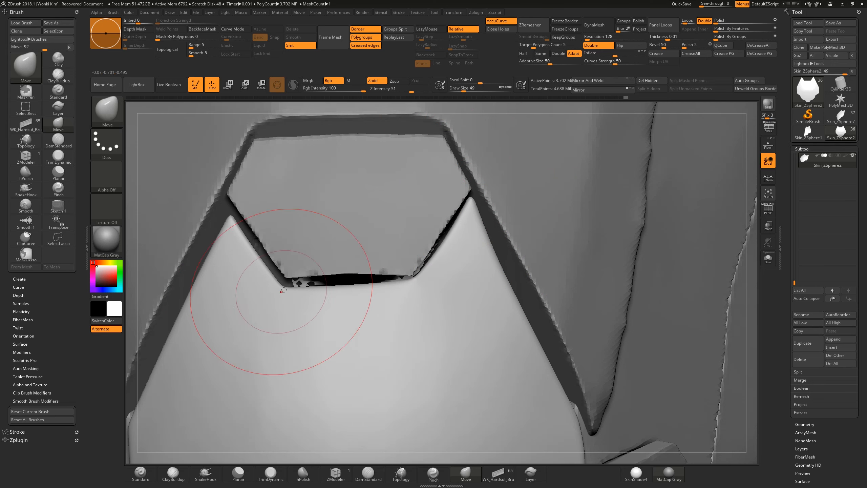
mouse_move(287, 286)
left_mouse_down()
mouse_move(286, 275)
mouse_move(347, 276)
mouse_move(348, 285)
left_mouse_up()
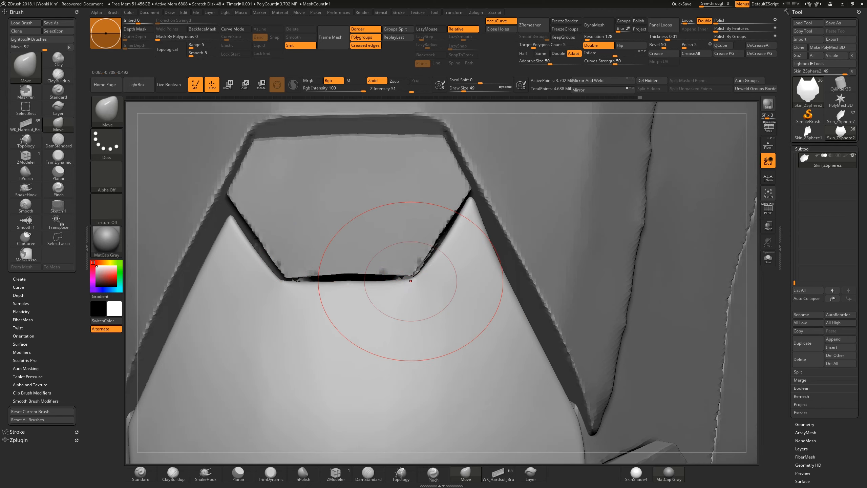
Drop the forehead plate to its lowest subdivision level and turn off its double-sided display
key("f")
key("f")
key("shift")
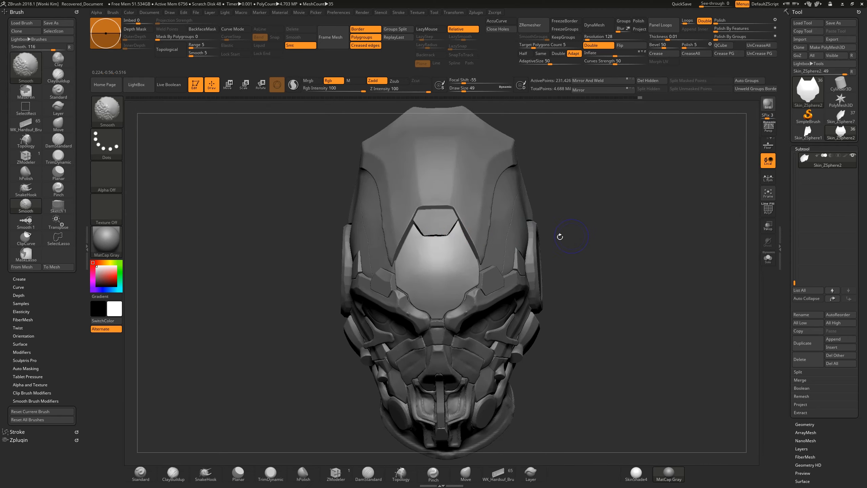
mouse_move(571, 198)
left_mouse_down()
mouse_move(556, 183)
mouse_move(600, 181)
mouse_move(601, 209)
left_mouse_up()
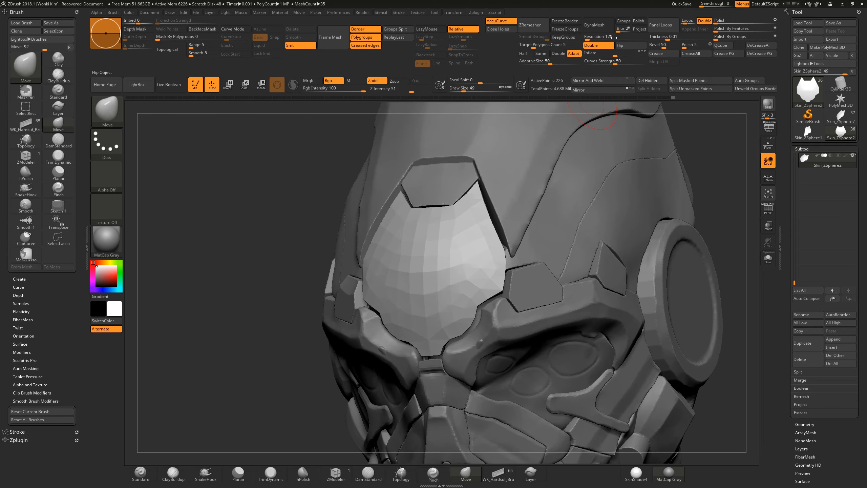
left_click_drag(310, 252, 302, 207)
left_click(587, 47)
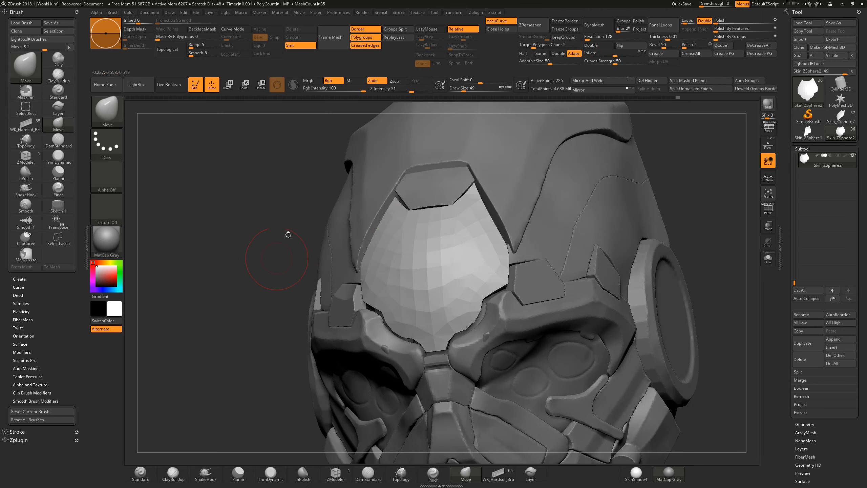
left_click_drag(271, 258, 328, 239)
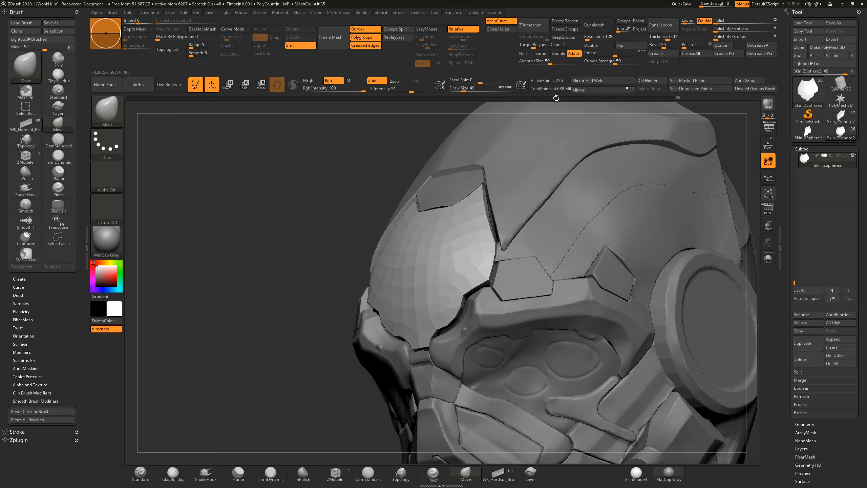
Try to flip the plate's normals and delete its higher subdivision levels
left_click(631, 45)
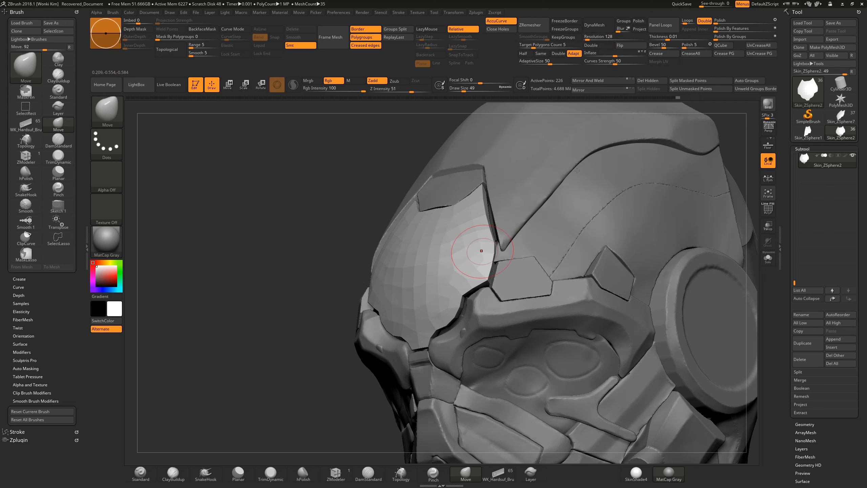
left_click(803, 424)
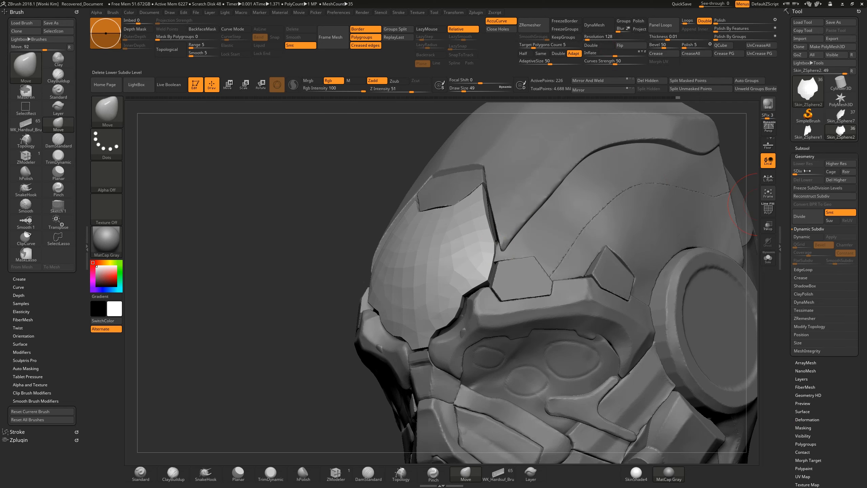
left_click(833, 180)
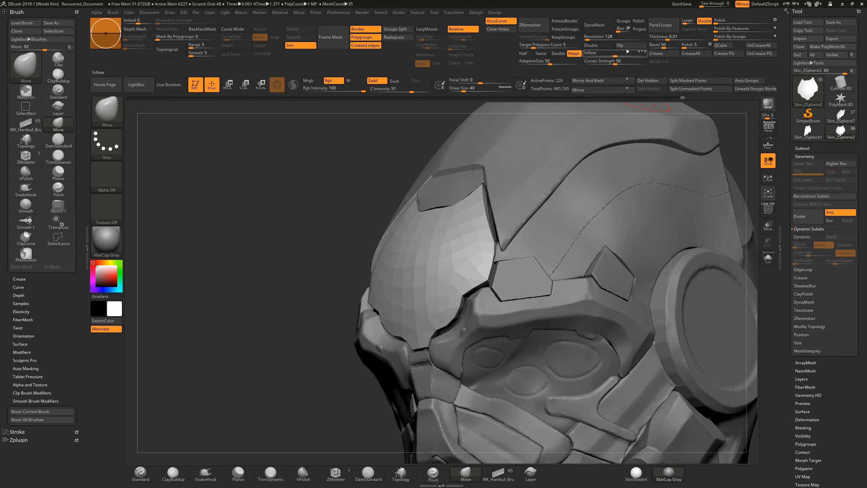
Flip the low-resolution plate's normals and check its surface from several angles
left_click_drag(294, 243, 413, 232)
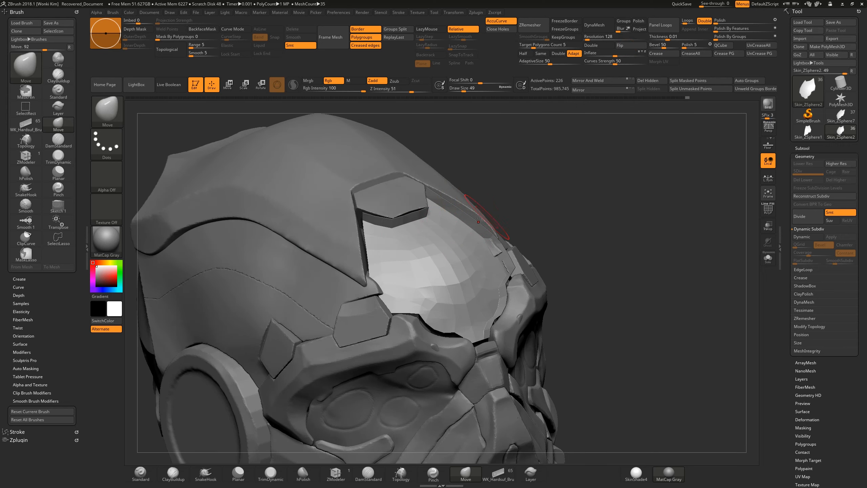
left_click_drag(519, 192, 528, 204, "alt")
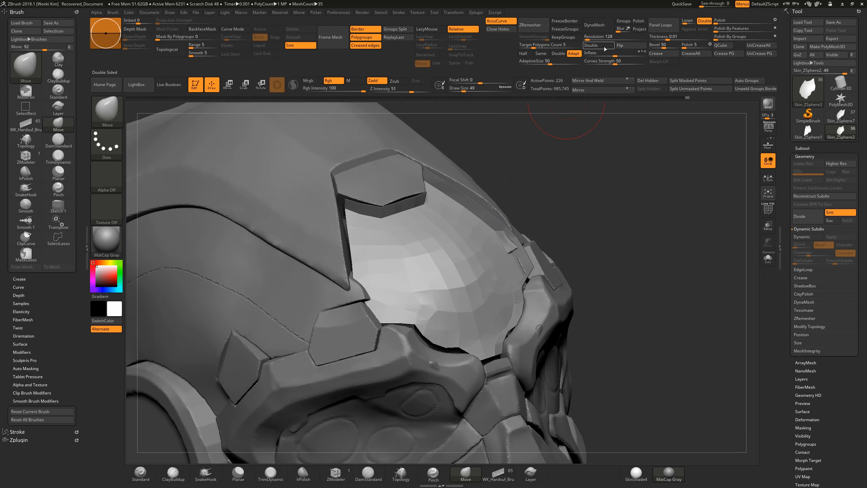
left_click(627, 46)
left_click_drag(569, 179, 486, 195)
key("f")
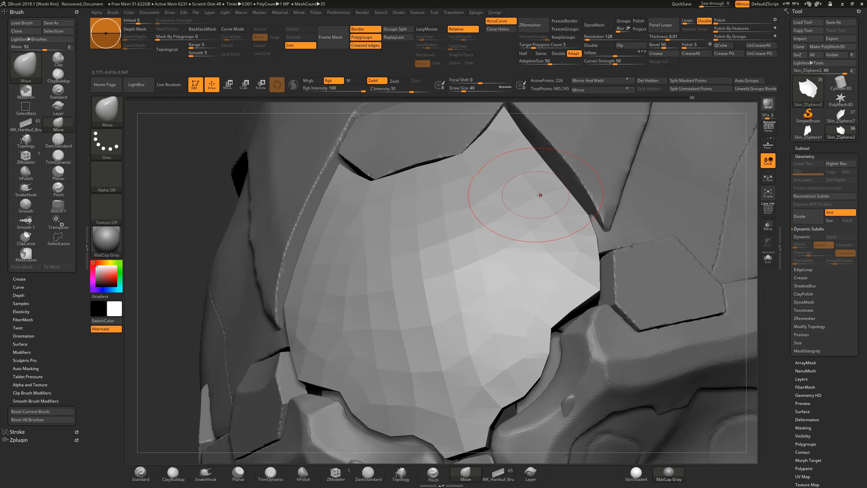
key("f")
left_click_drag(557, 182, 535, 165)
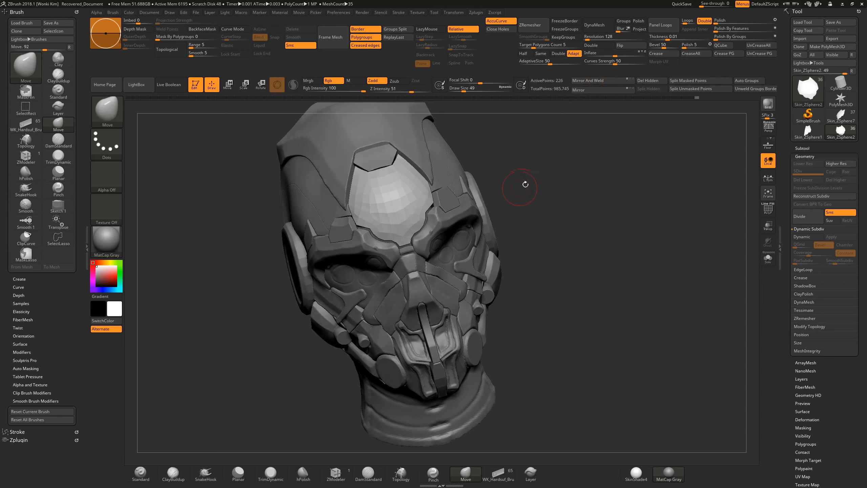
left_click_drag(525, 182, 631, 250)
Open the Deformation settings and examine how the faceted plate sits on the forehead from both sides
left_click_drag(785, 403, 797, 357)
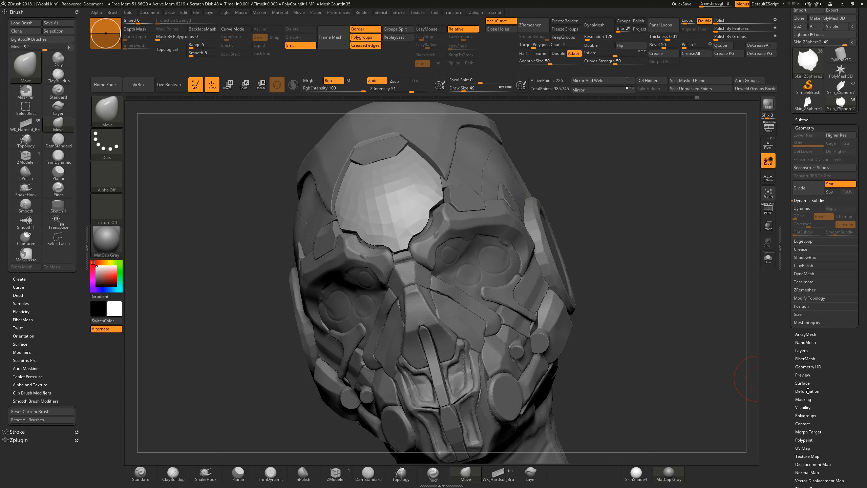
left_click(793, 391)
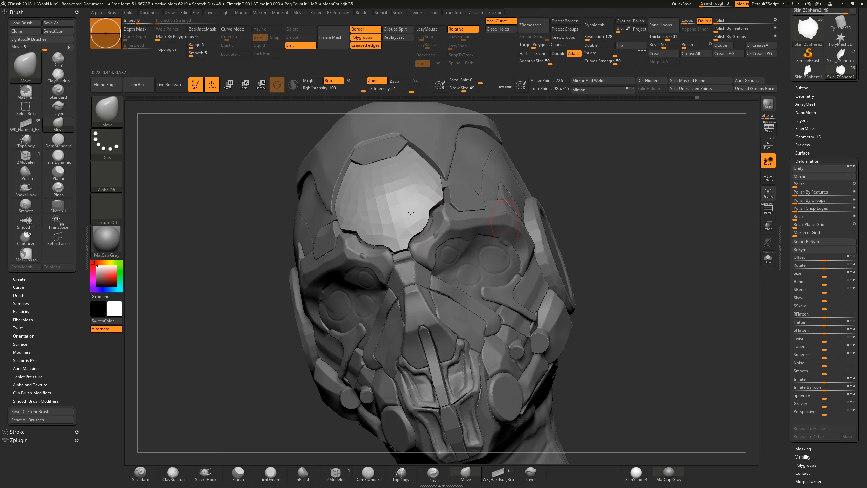
left_click_drag(589, 204, 647, 208)
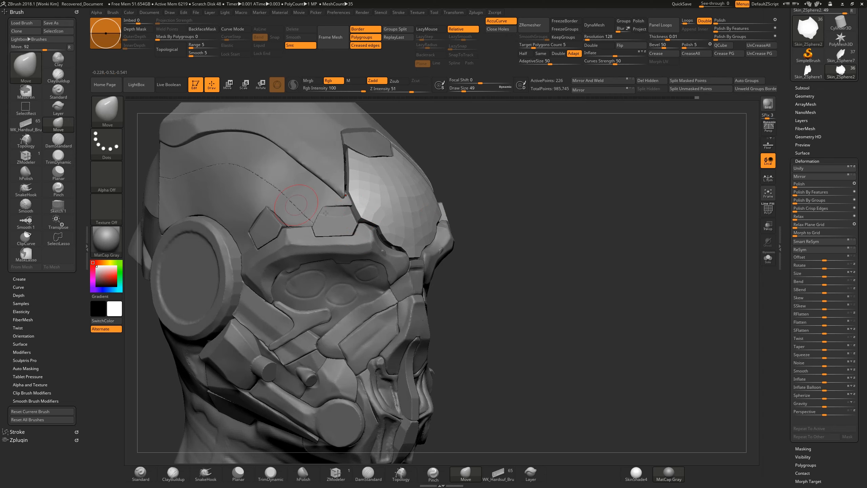
left_click_drag(366, 208, 311, 217)
left_click_drag(539, 281, 378, 267)
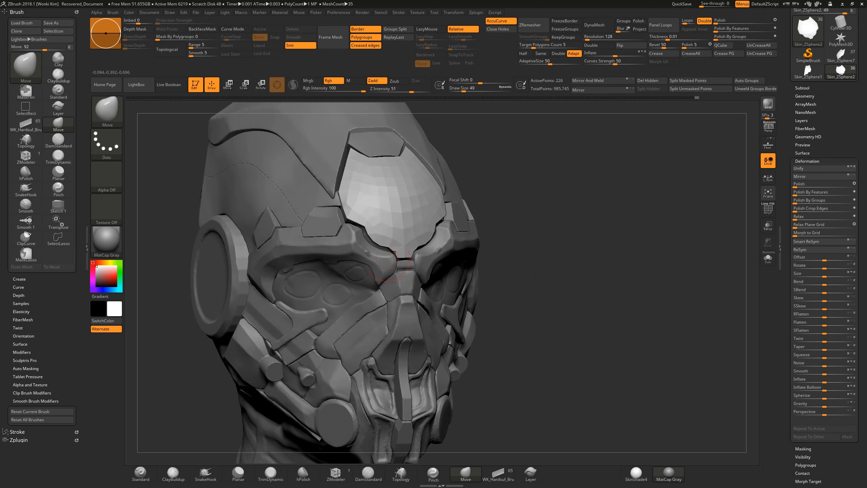
left_click_drag(551, 234, 552, 229, "alt")
Toggle the plate's Dynamic Subdivision preview on and off, and inspect its smoothed rim from the front and side
key("d")
left_click_drag(590, 184, 610, 194, "shift")
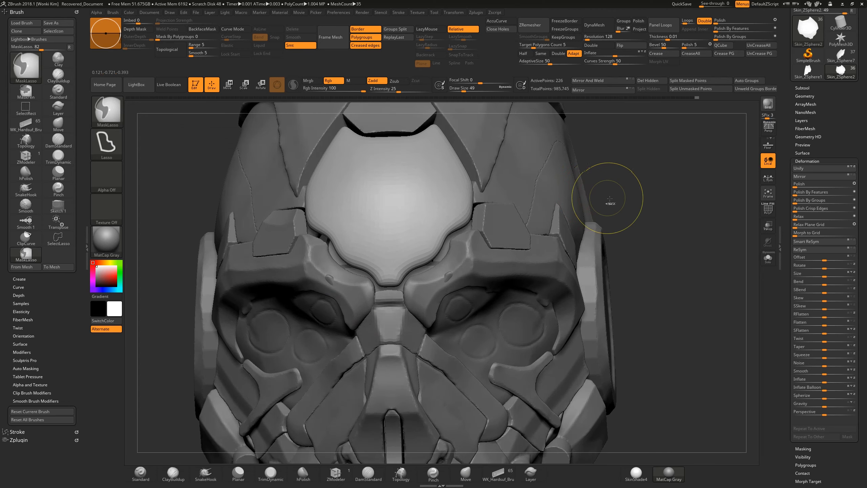
key("shift+d")
key("d")
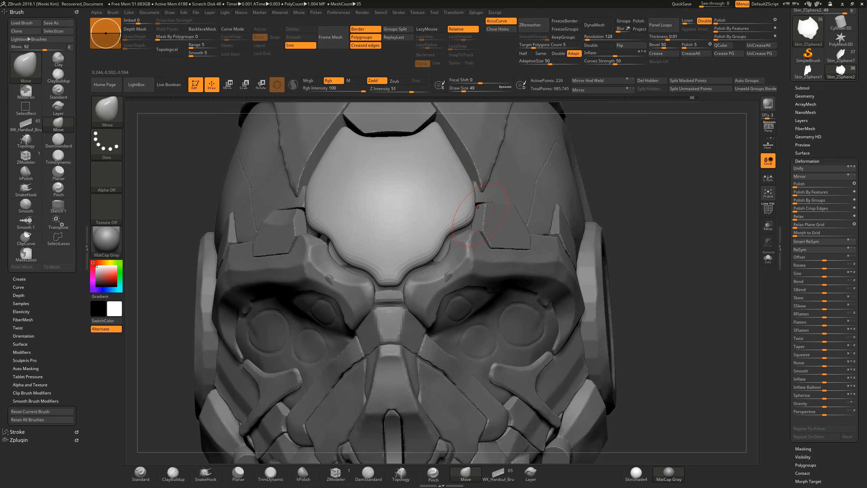
left_click_drag(645, 202, 615, 222)
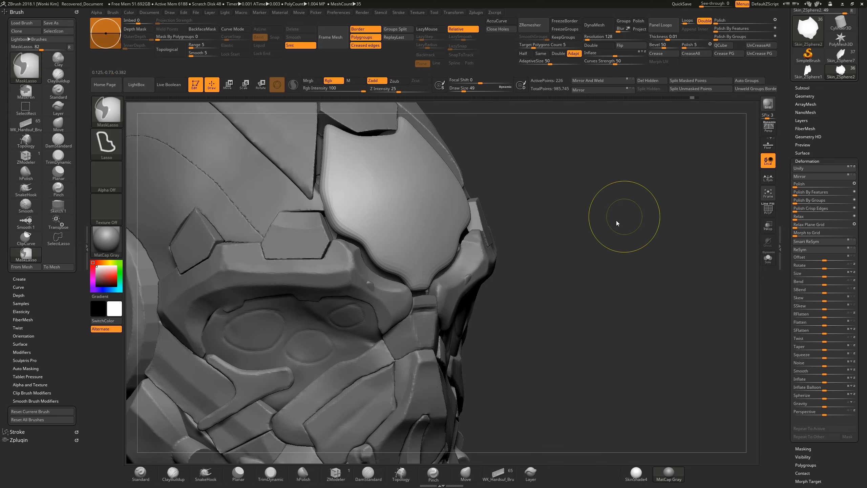
Try dividing the plate once under the smooth preview, and return it to the undivided, faceted base mesh
key("ctrl+s")
left_click(717, 377)
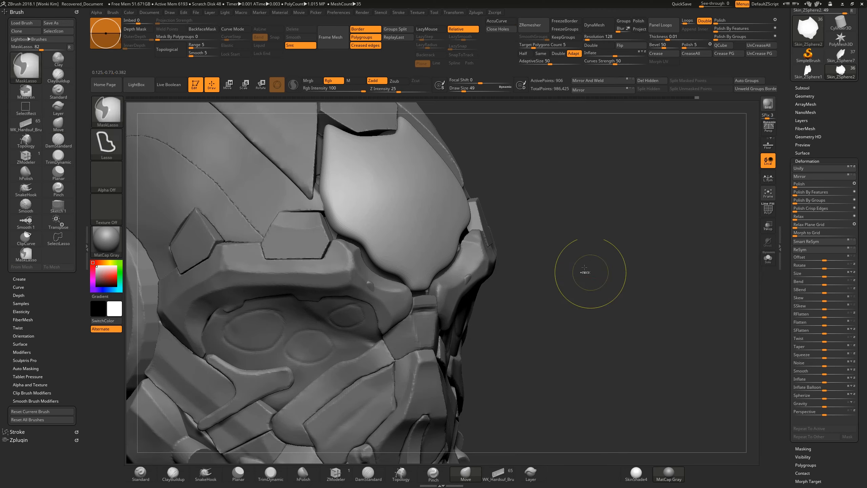
key("shift+d")
left_click_drag(591, 262, 600, 261)
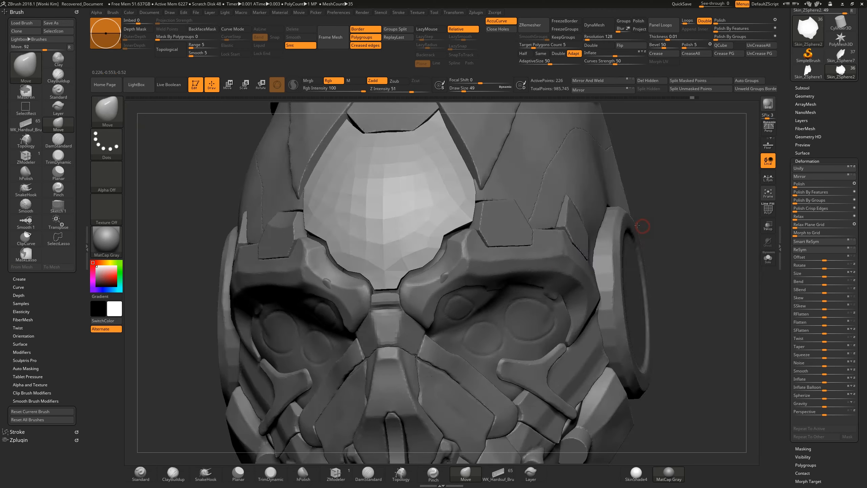